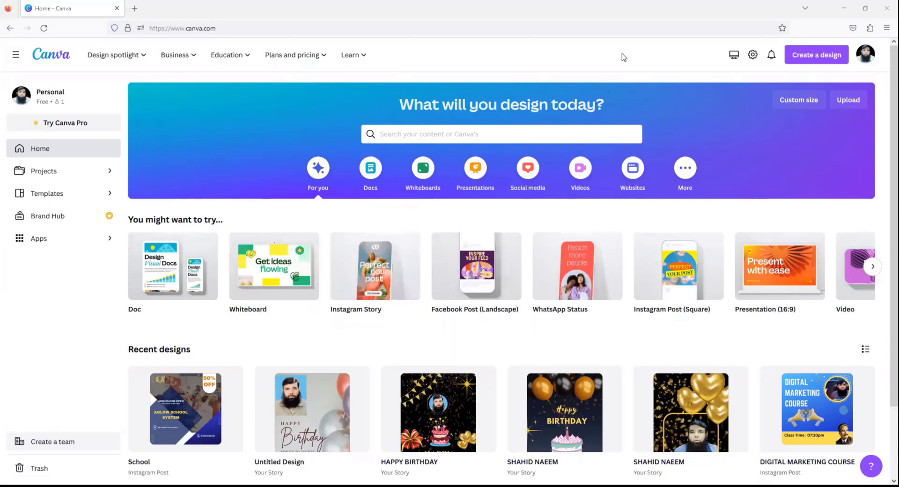
- Search Canva templates for 'LETTER HEAD'
left_click(448, 134)
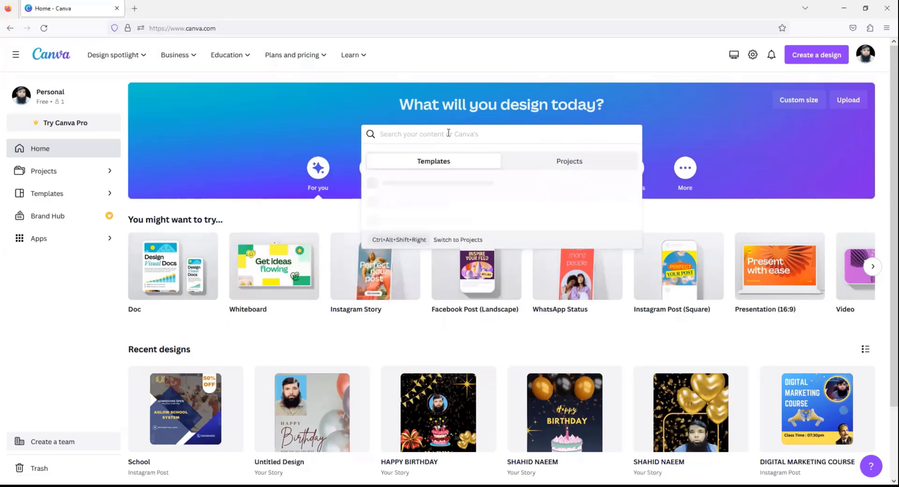
type("LETTER HEAD")
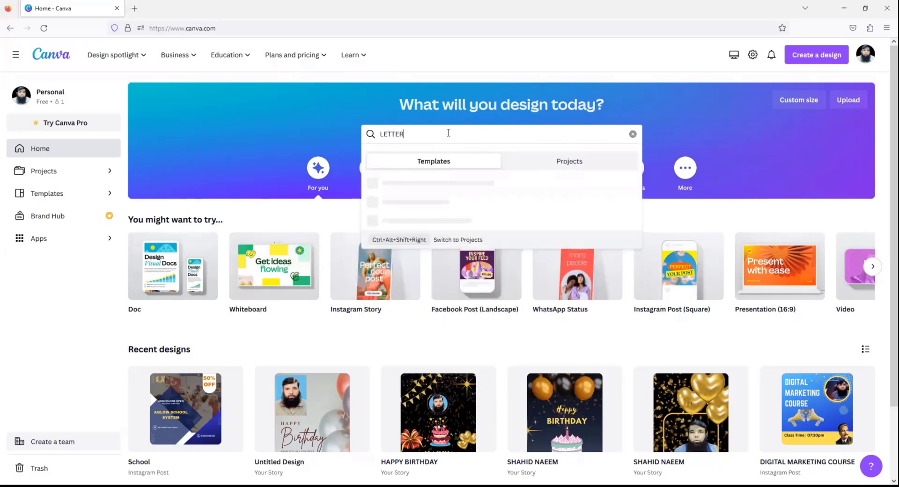
key("Return")
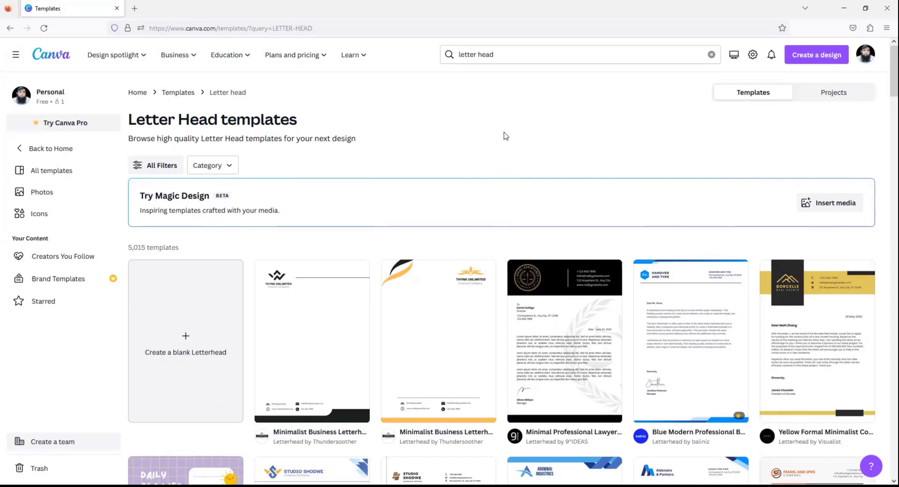
- Browse the results and preview the Yellow and Black Professional Company Law Firm Letterhead
scroll(505, 136, "down", 1)
scroll(505, 135, "up", 1)
scroll(597, 313, "down", 3)
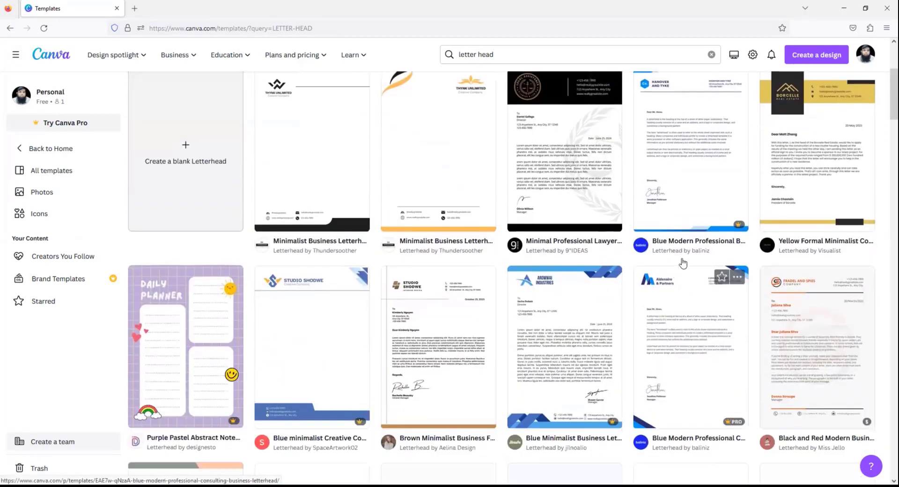
mouse_move(736, 229)
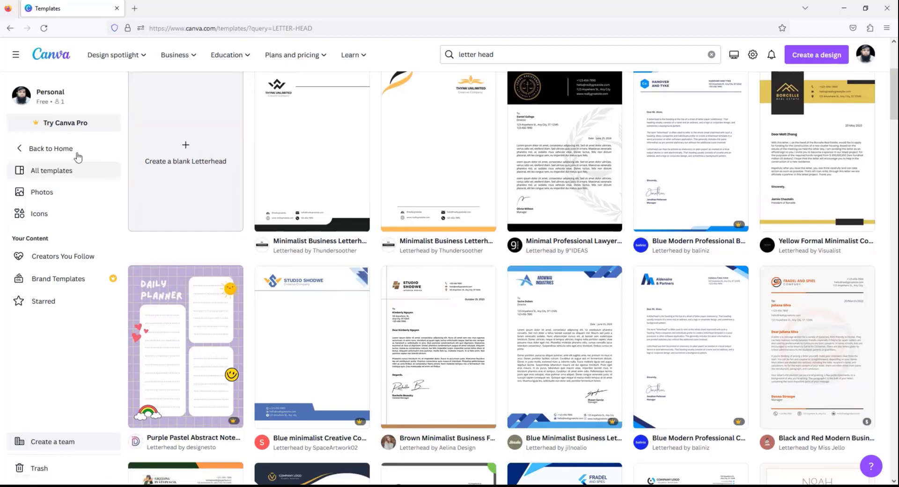
scroll(410, 244, "up", 4)
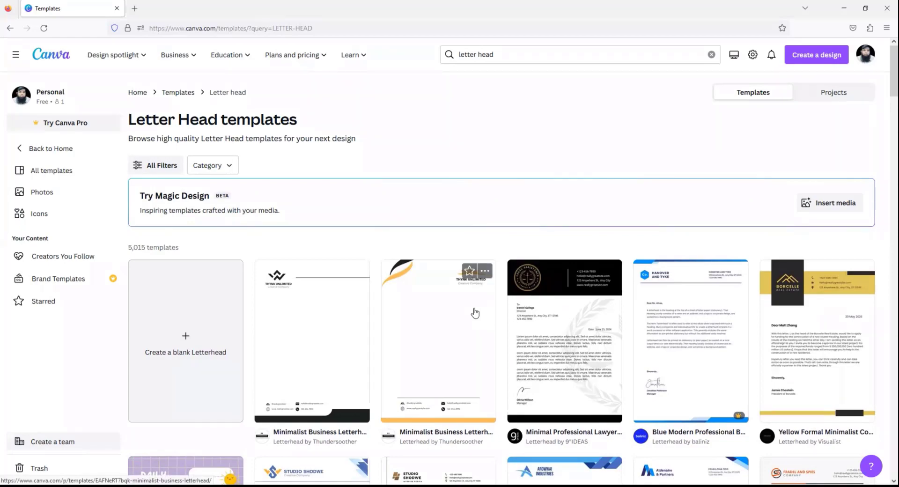
scroll(475, 313, "down", 5)
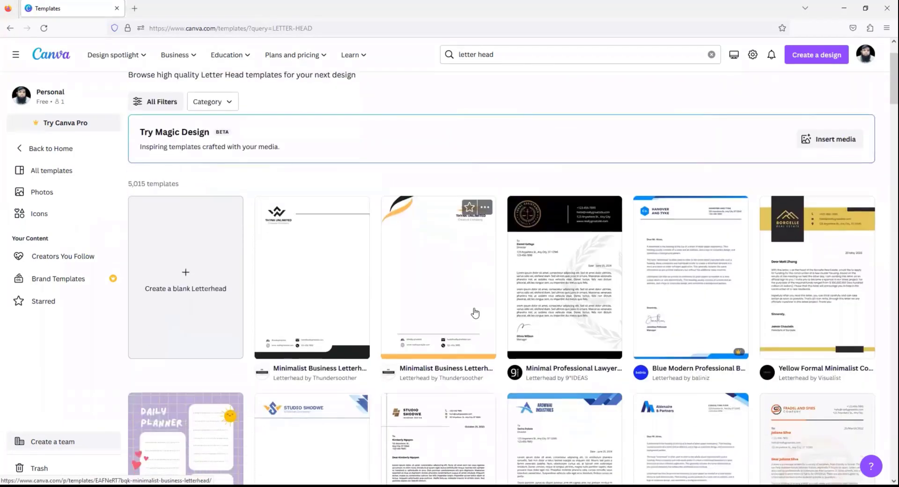
scroll(472, 317, "down", 6)
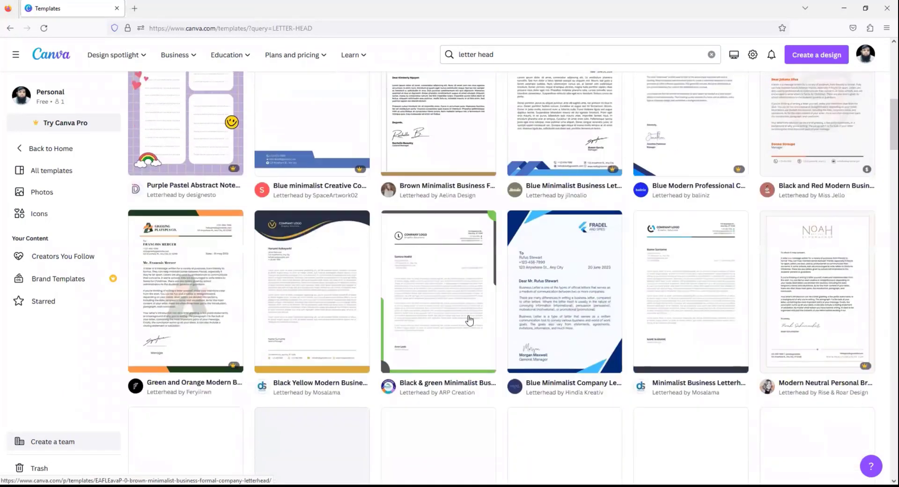
scroll(464, 333, "down", 5)
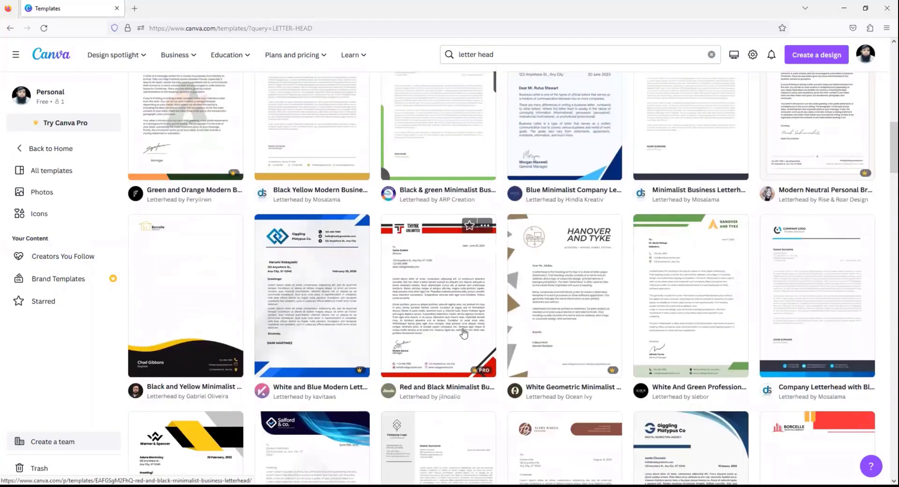
scroll(464, 334, "down", 3)
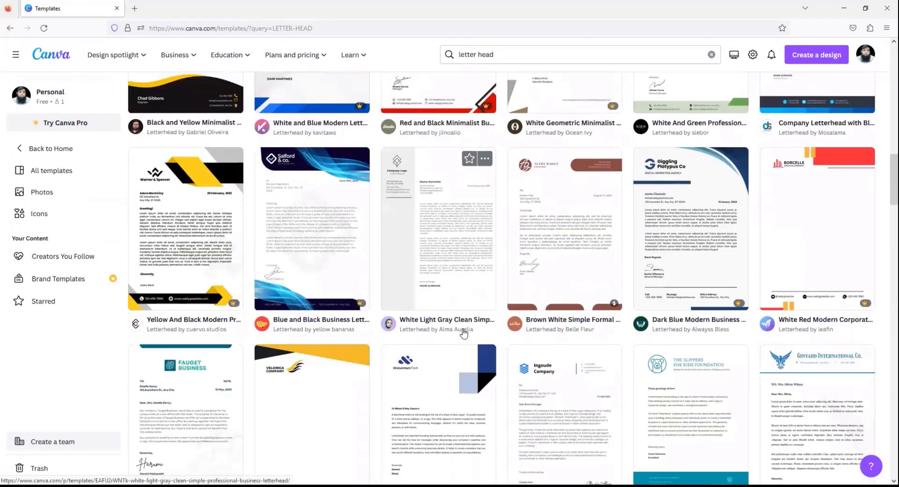
scroll(463, 330, "down", 3)
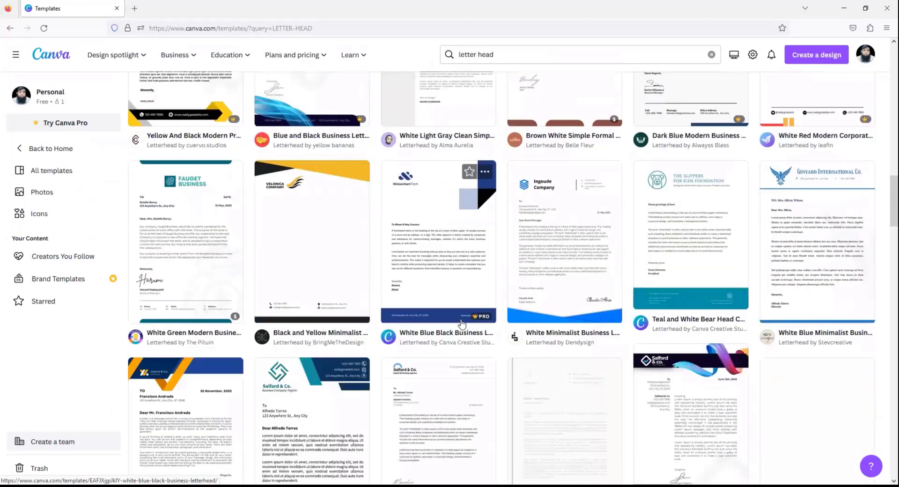
scroll(497, 297, "down", 4)
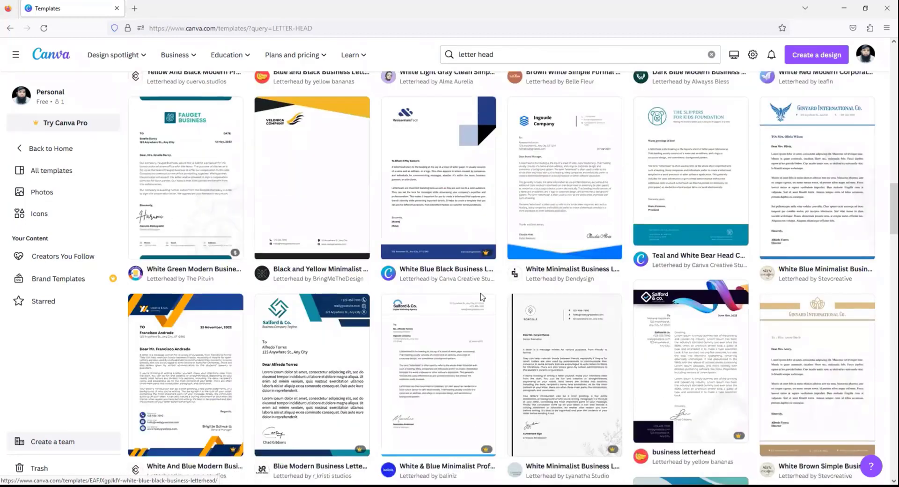
scroll(481, 298, "down", 4)
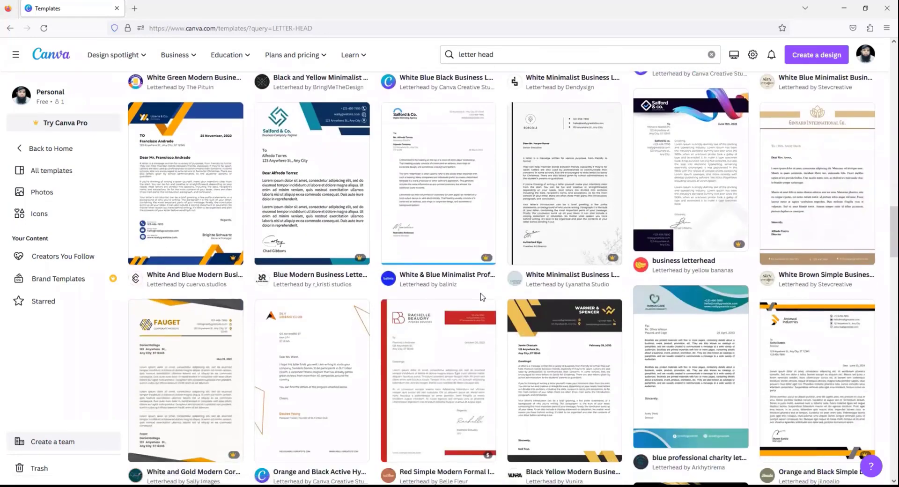
scroll(482, 297, "down", 5)
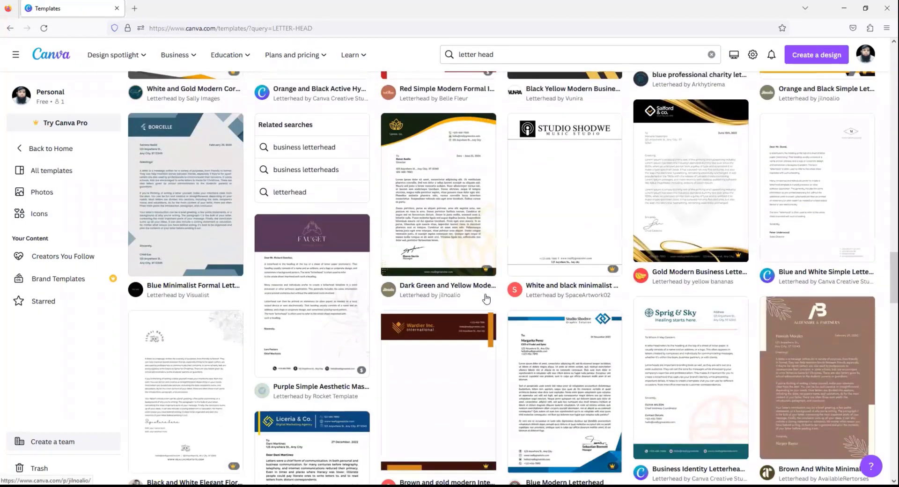
scroll(487, 298, "down", 3)
scroll(487, 298, "down", 10)
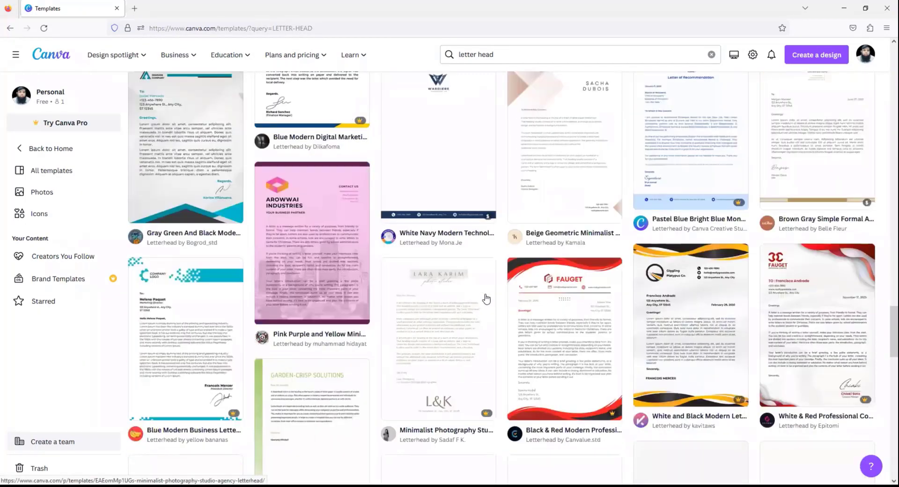
scroll(484, 299, "down", 5)
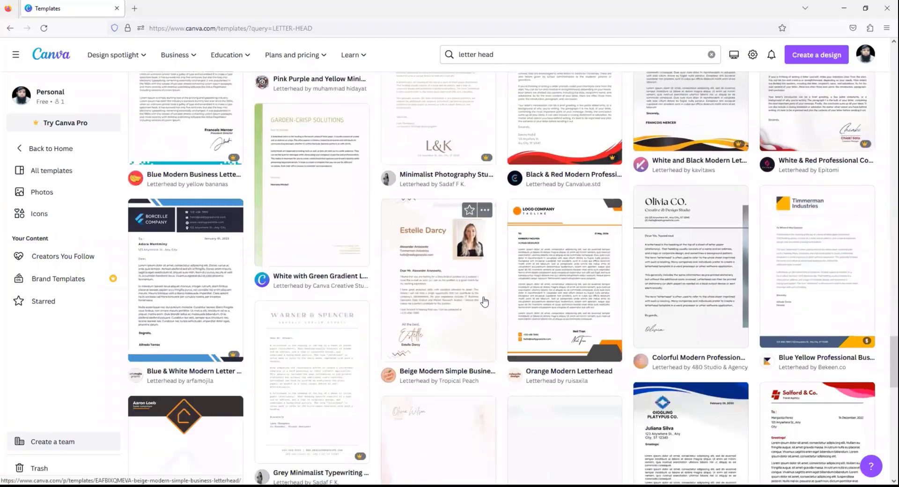
scroll(484, 301, "down", 3)
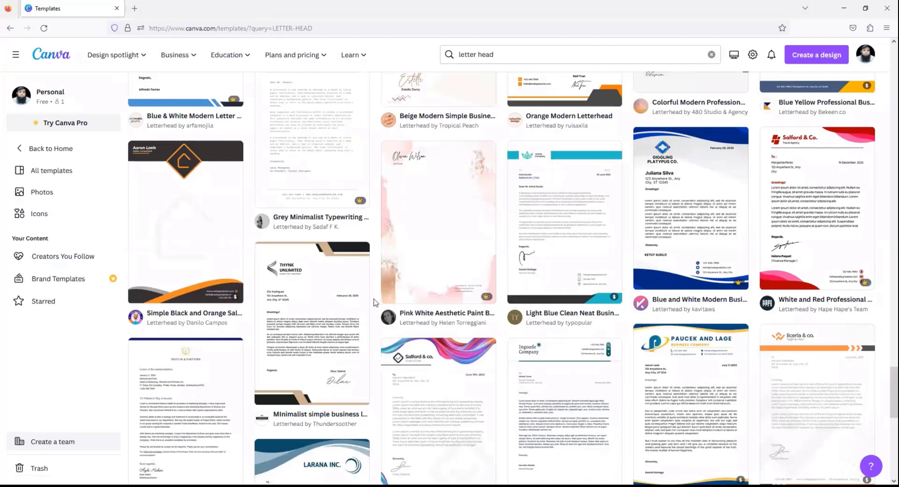
scroll(382, 313, "down", 2)
scroll(422, 323, "down", 2)
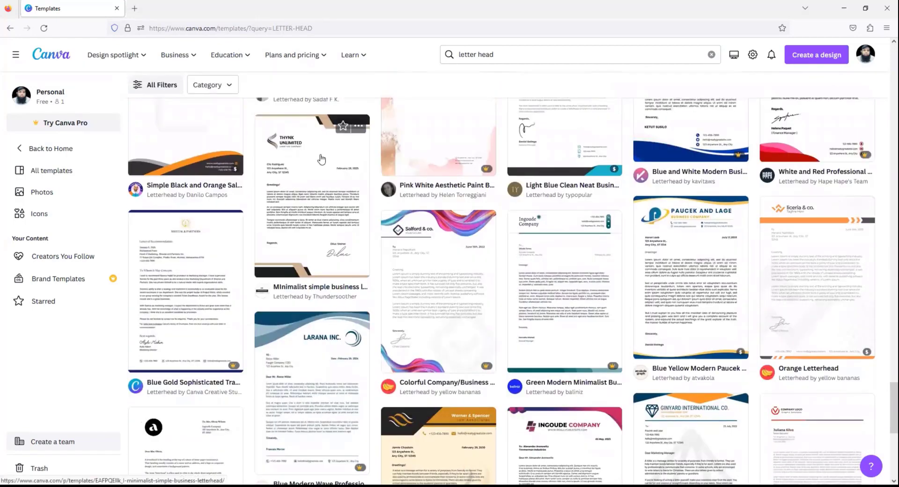
scroll(321, 213, "down", 2)
scroll(410, 269, "down", 2)
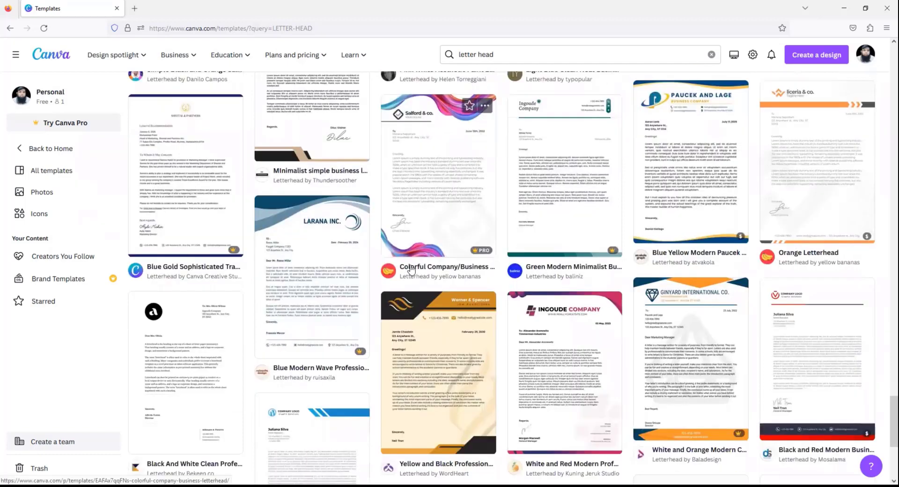
scroll(411, 270, "down", 2)
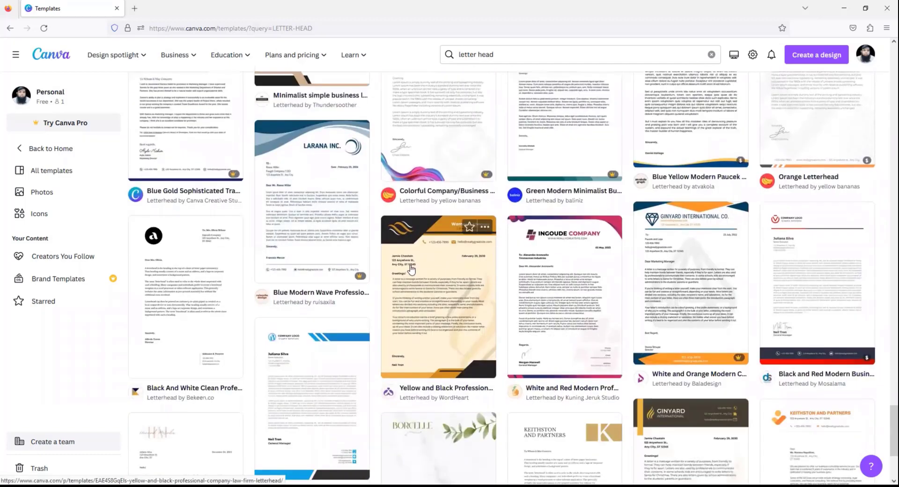
left_click(448, 274)
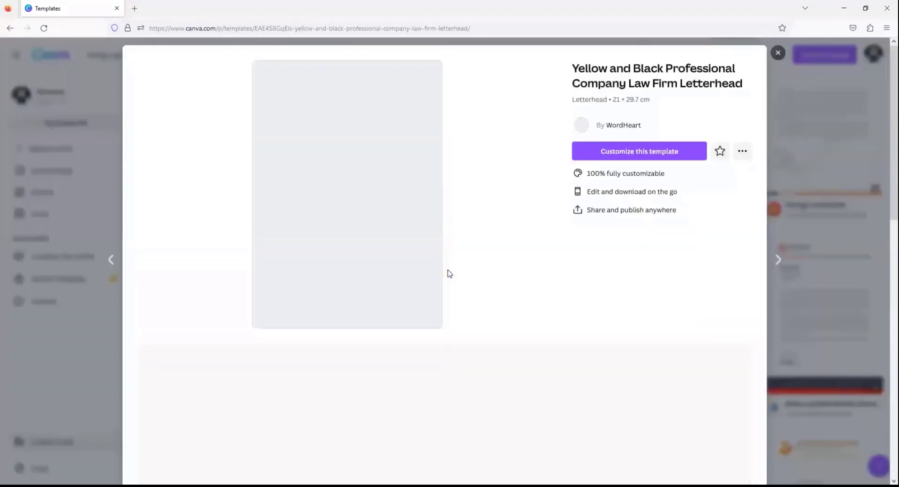
- Choose 'Customize this template' to open the Yellow and Black letterhead in the editor
left_click(646, 152)
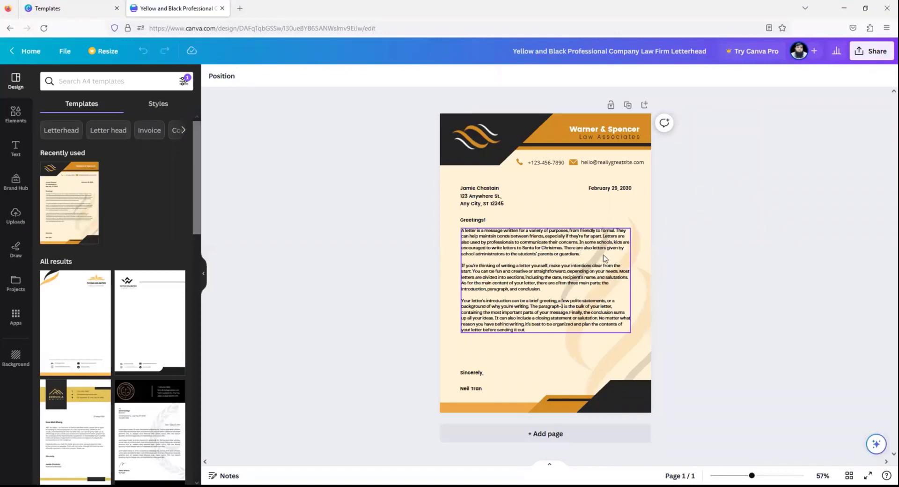
- Delete the letter body paragraphs, the recipient address block and the Greetings! line
left_click(584, 250)
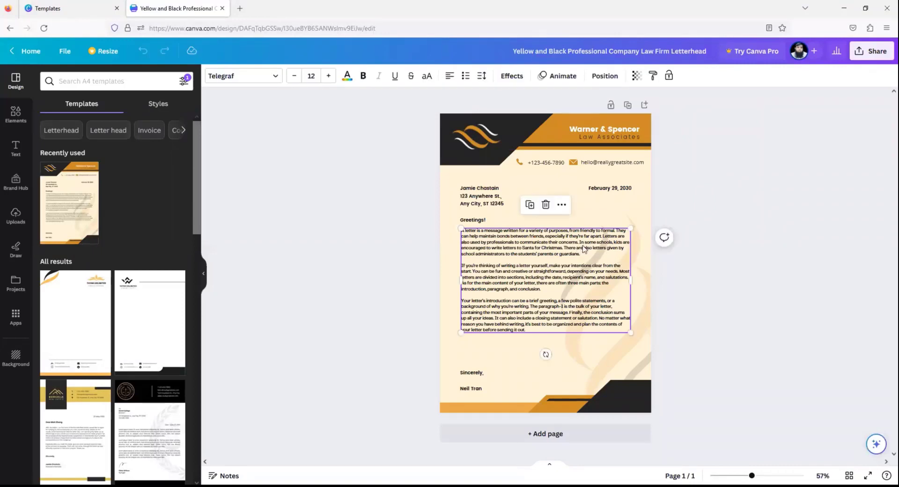
key("Delete")
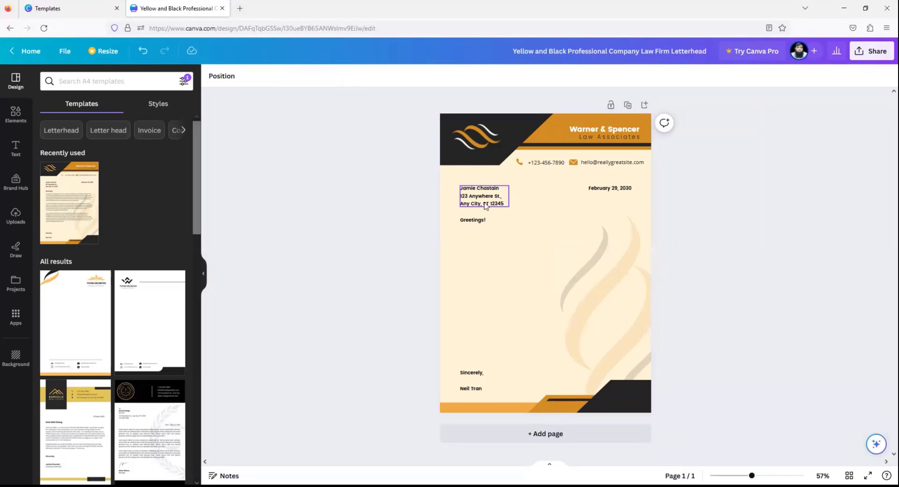
left_click(486, 206)
key("Delete")
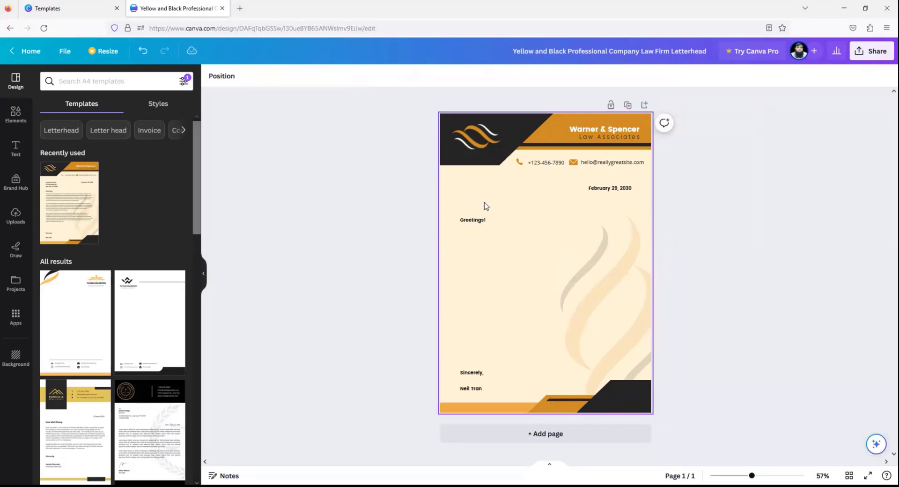
left_click(474, 224)
key("Delete")
- Delete the Sincerely, sign-off and signature name, then zoom to about 101%
left_click(476, 373)
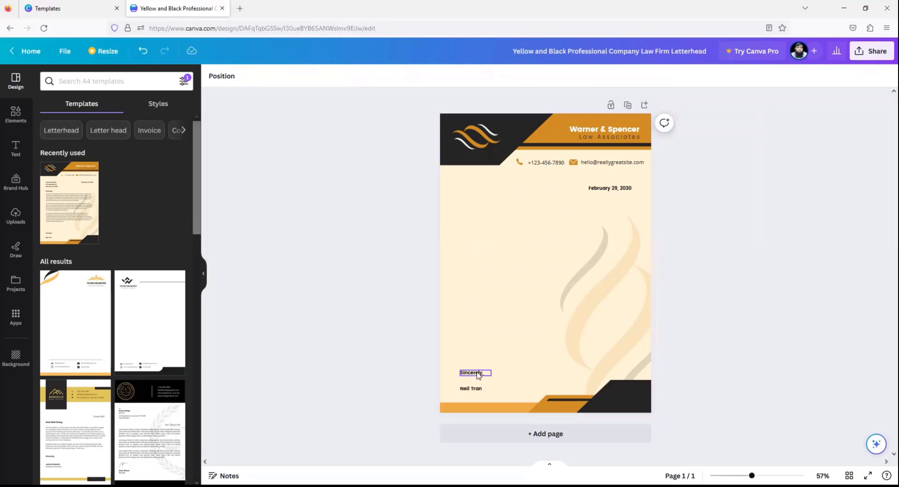
key("Delete")
left_click(474, 389)
key("Delete")
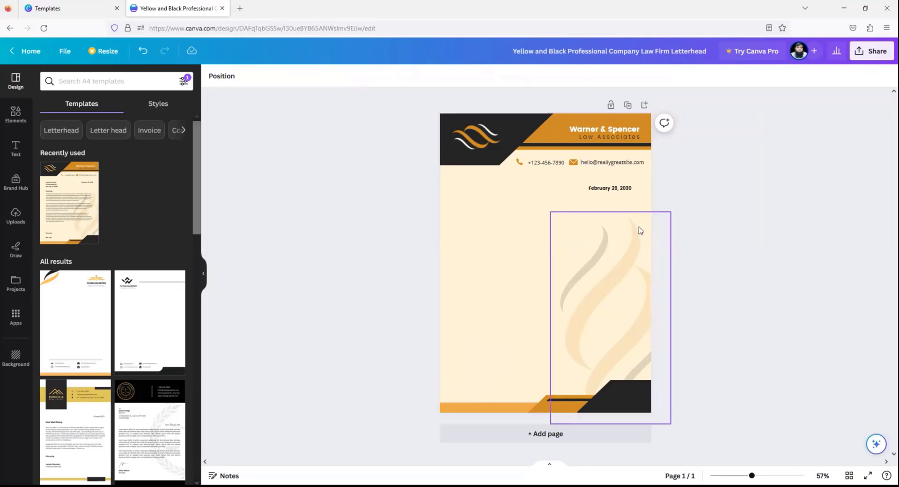
mouse_move(753, 475)
left_mouse_down()
mouse_move(765, 475)
mouse_move(758, 475)
left_mouse_up()
scroll(883, 262, "up", 1)
left_click(764, 475)
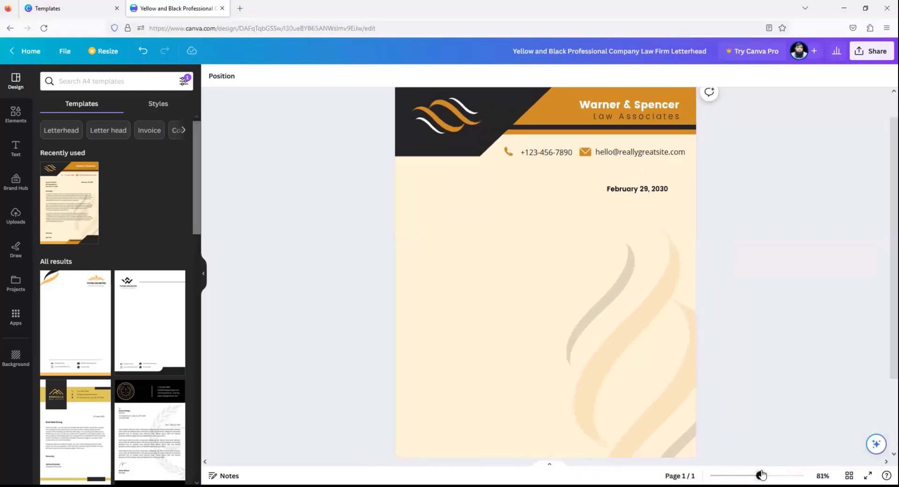
scroll(884, 281, "up", 2)
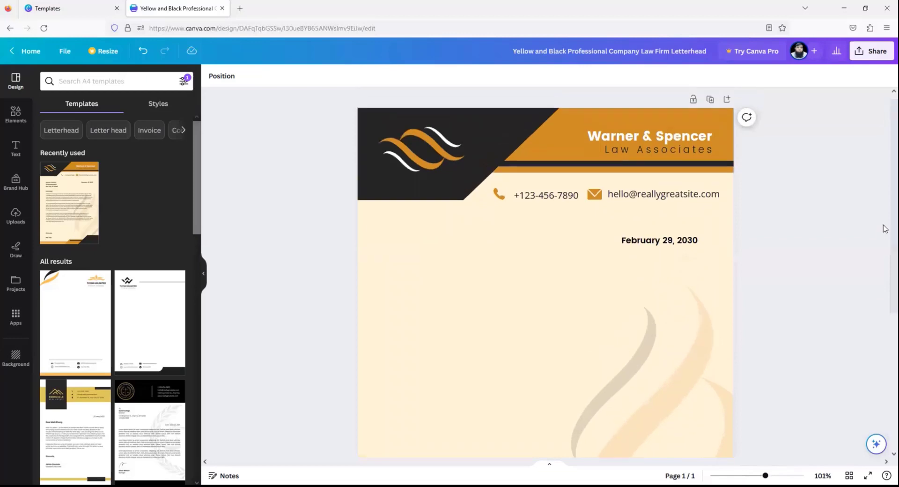
- Replace the Warner & Spencer company name with KARWAN TRADERS
left_click(665, 146)
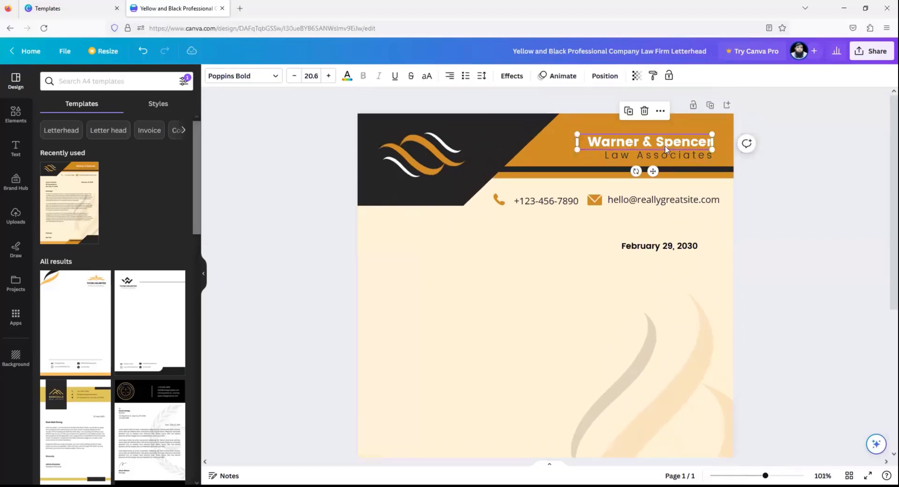
double_click(709, 145)
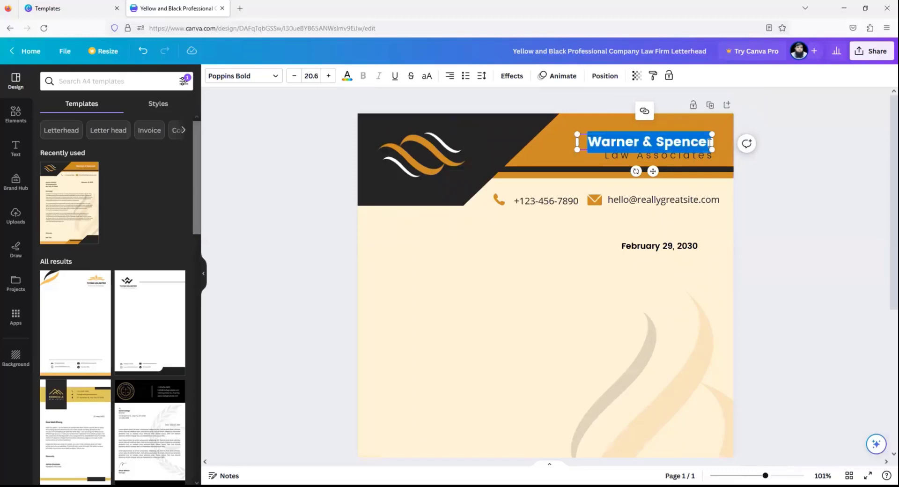
left_click(710, 142)
left_click_drag(707, 142, 582, 142)
type("KARWAN TRADERS")
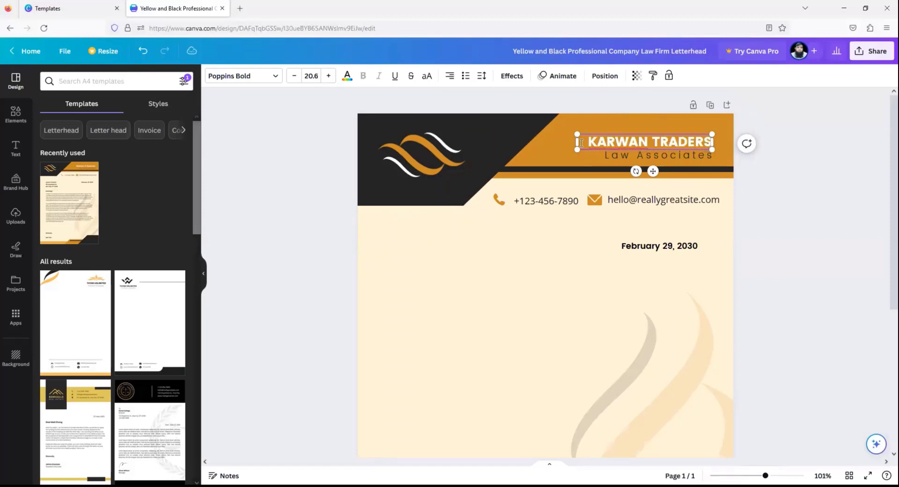
left_click(765, 204)
- Change the subtitle to 'Importers & Exporters' on one line, fixing the typo
left_click(671, 157)
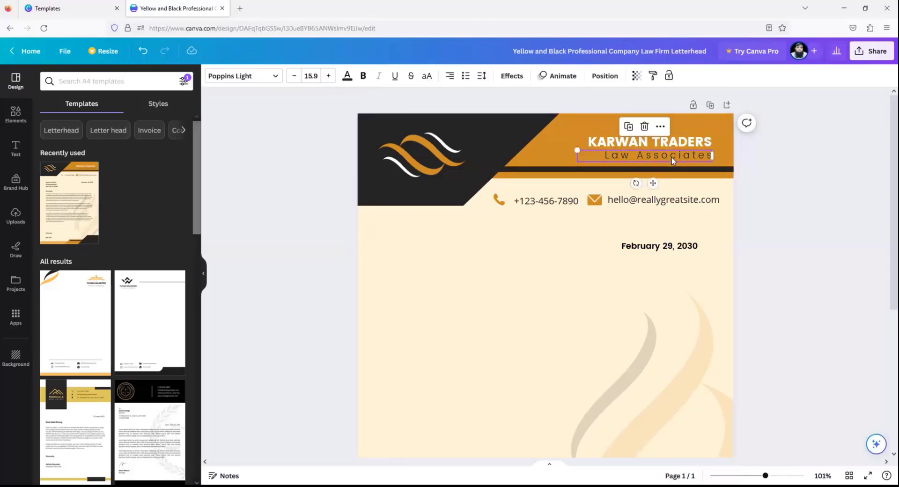
left_click(606, 156)
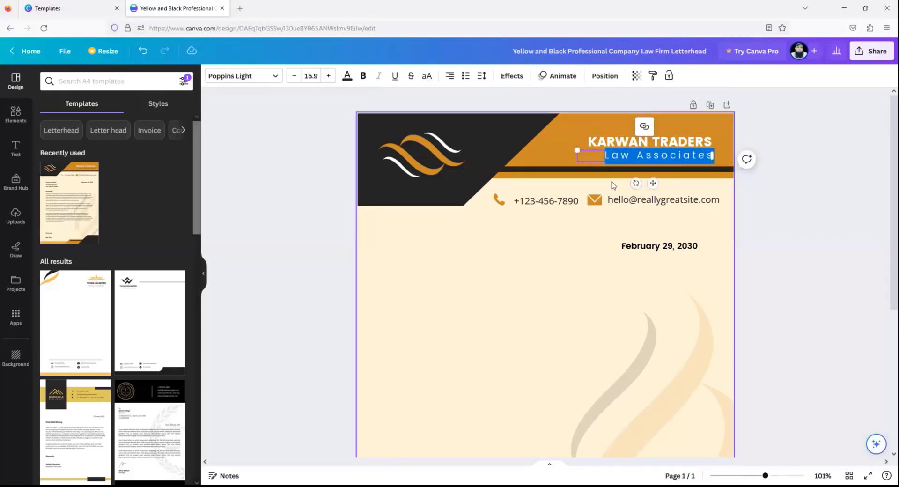
type("Importers & Exporters")
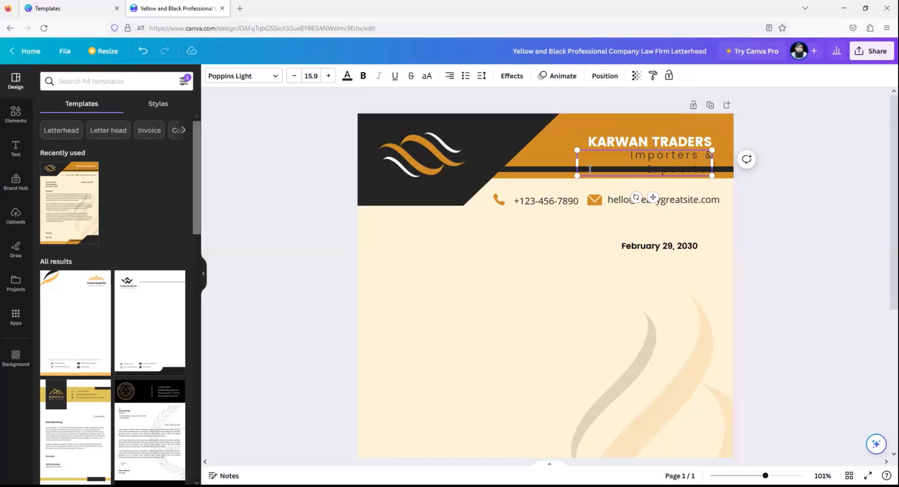
left_click_drag(575, 163, 581, 143)
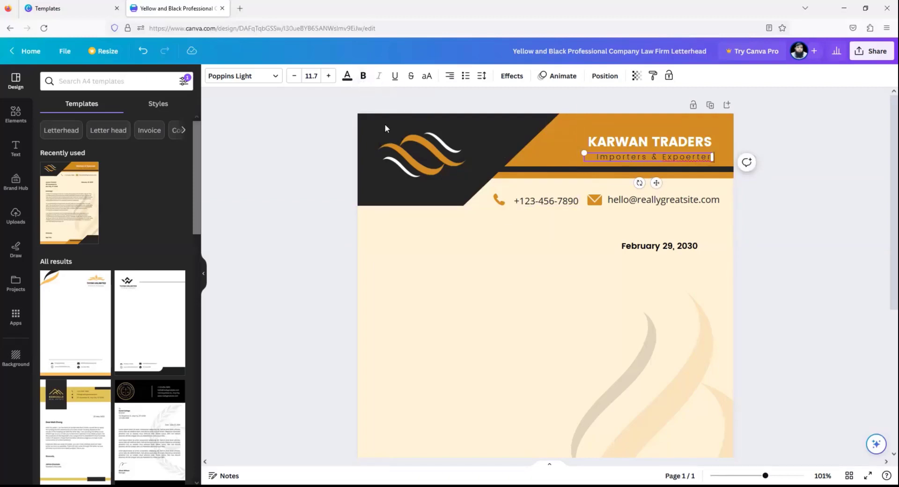
left_click(688, 159)
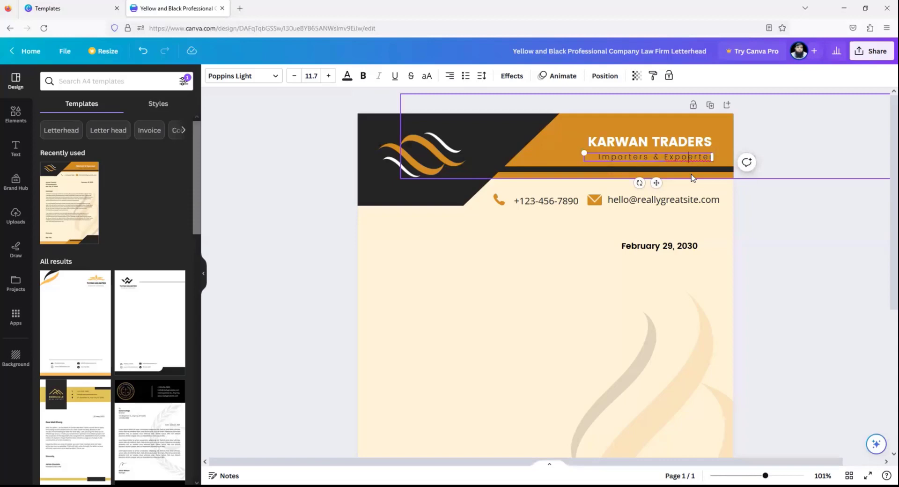
key("BackSpace")
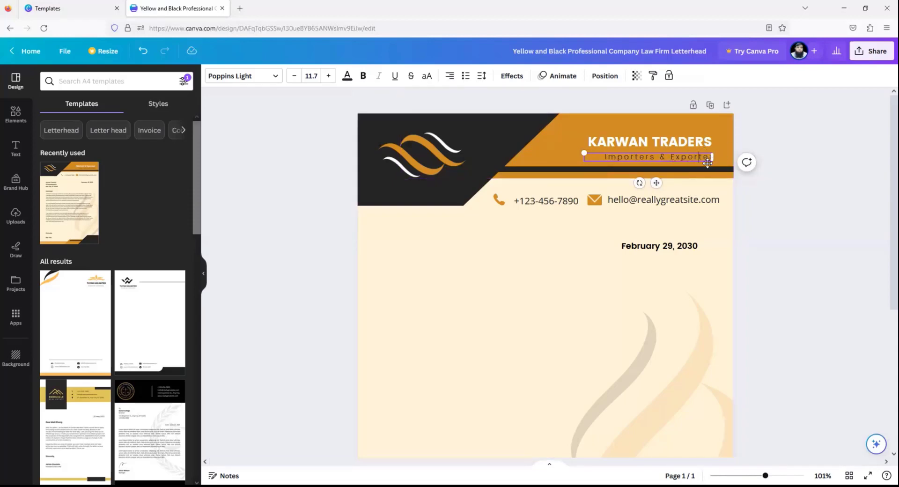
type("s")
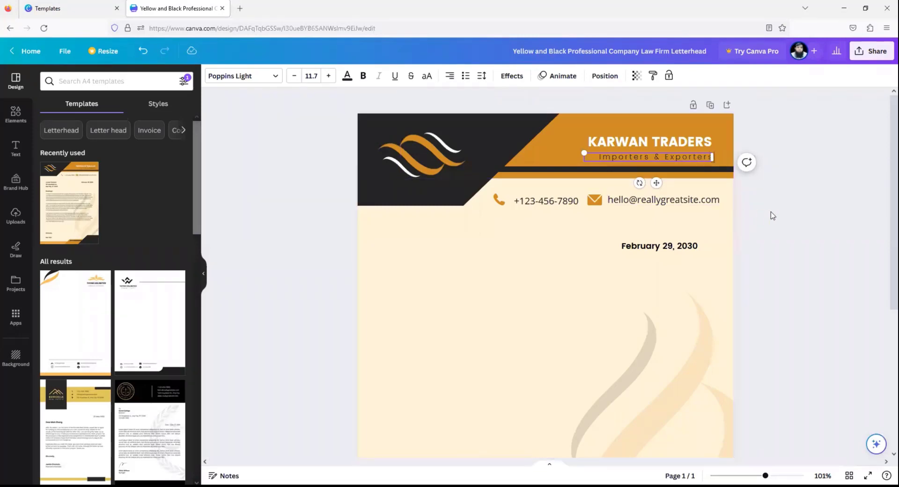
left_click(772, 210)
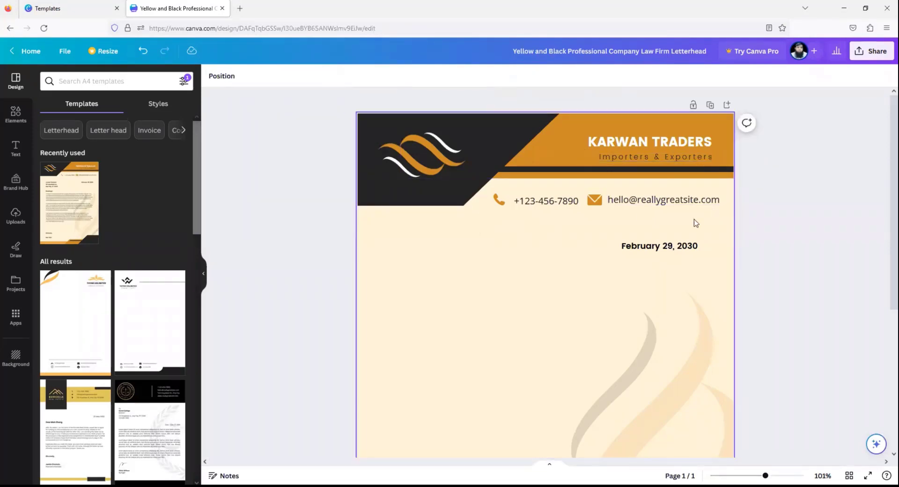
- Replace the sample e-mail with the company's e-mail address
left_click(624, 202)
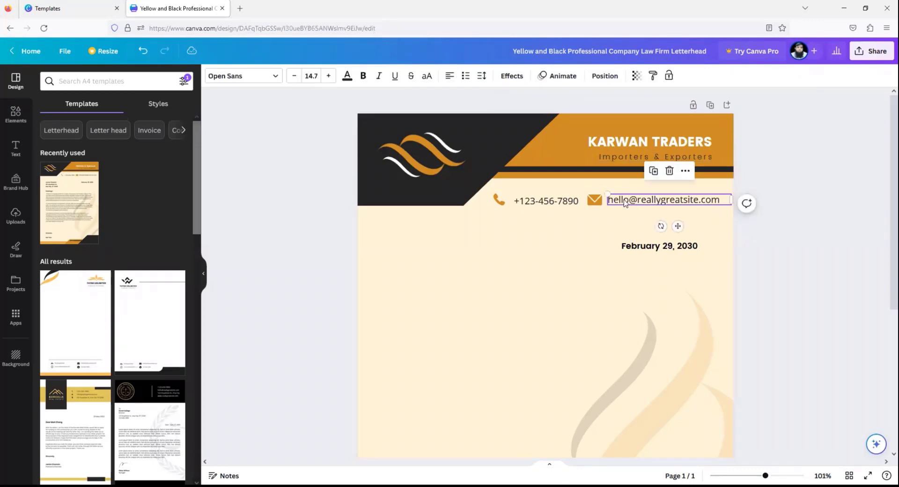
double_click(617, 205)
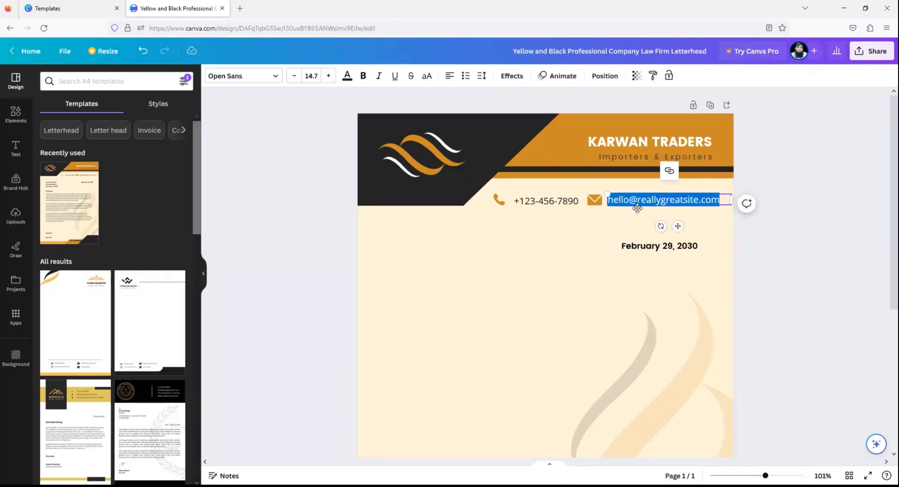
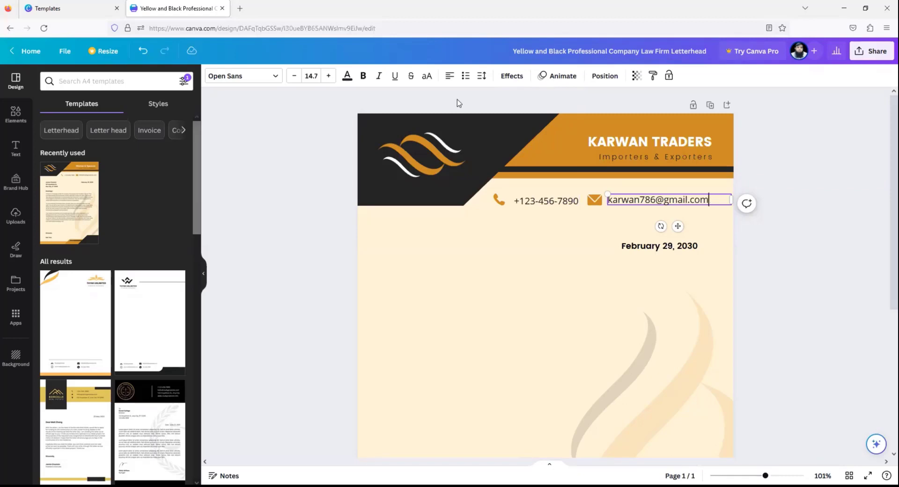
- Change the February 29, 2030 date to August 01, 2023
left_click(632, 248)
double_click(689, 247)
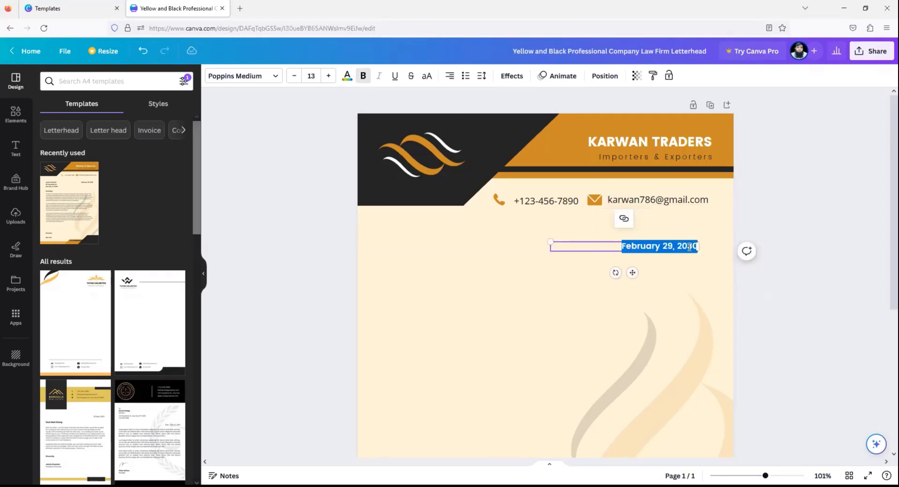
left_click(653, 247)
double_click(626, 247)
type("July")
left_click_drag(643, 246, 661, 247)
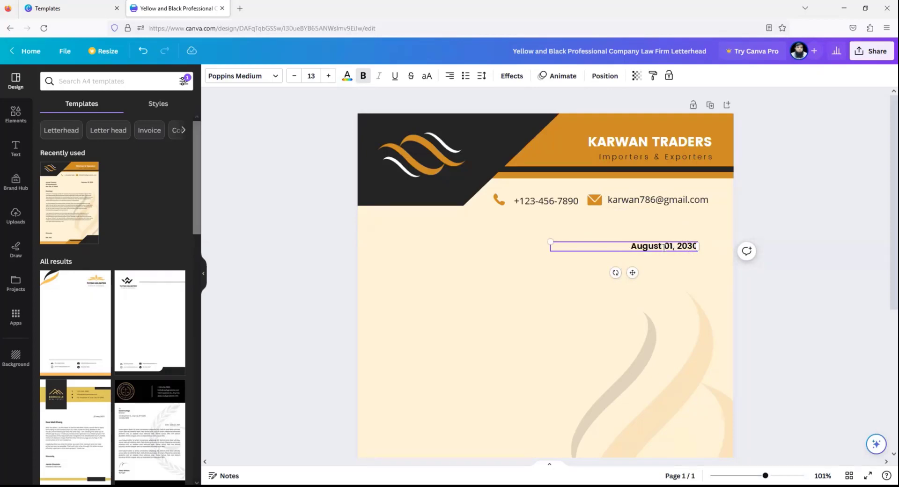
type("2")
key("Delete")
left_click(544, 297)
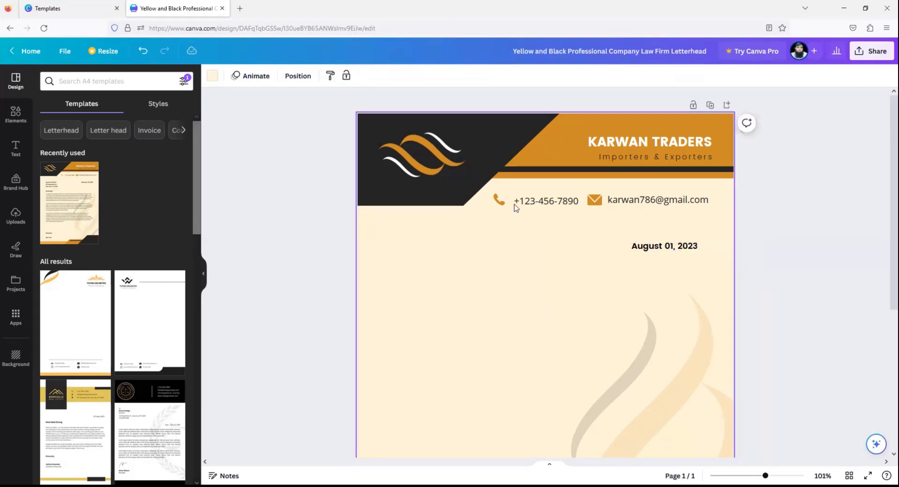
- Replace the sample phone number with the company's new phone number
left_click(519, 206)
left_click_drag(515, 202, 575, 204)
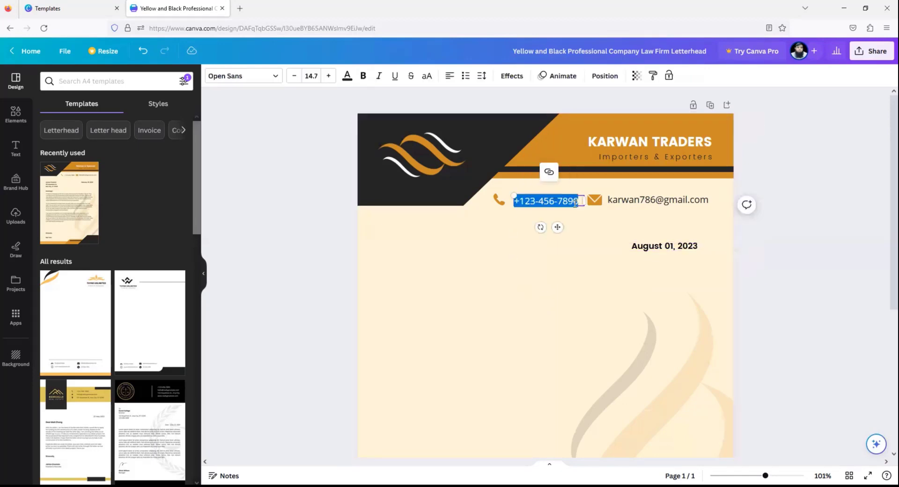
left_click(575, 204)
key("BackSpace")
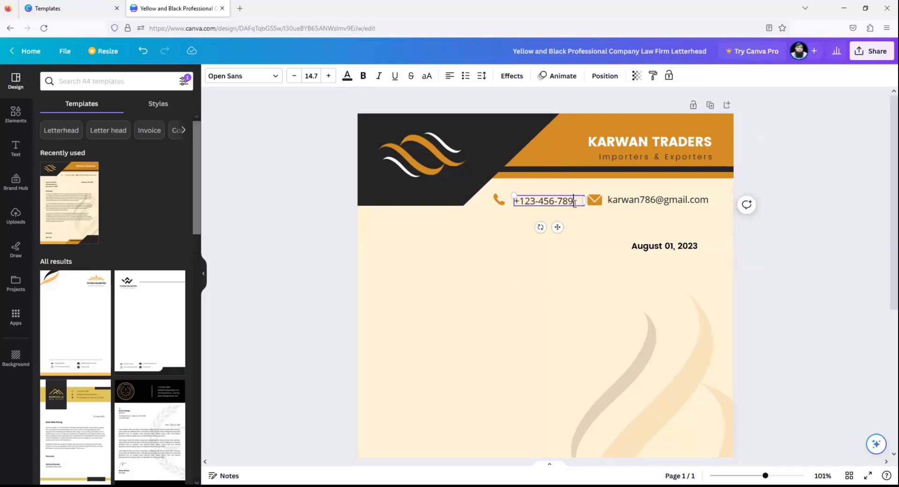
key("BackSpace")
key("BackSpace")
key("BackSpace")
key("BackSpace")
left_click(568, 268)
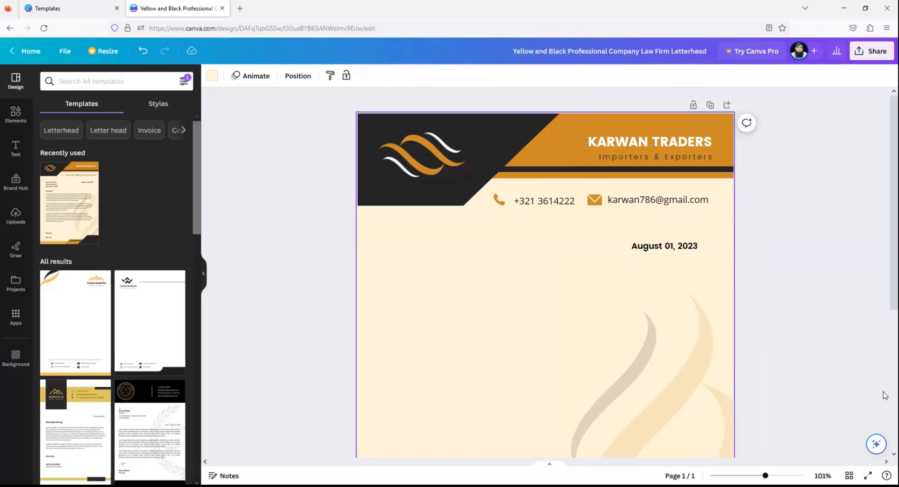
scroll(862, 430, "down", 2)
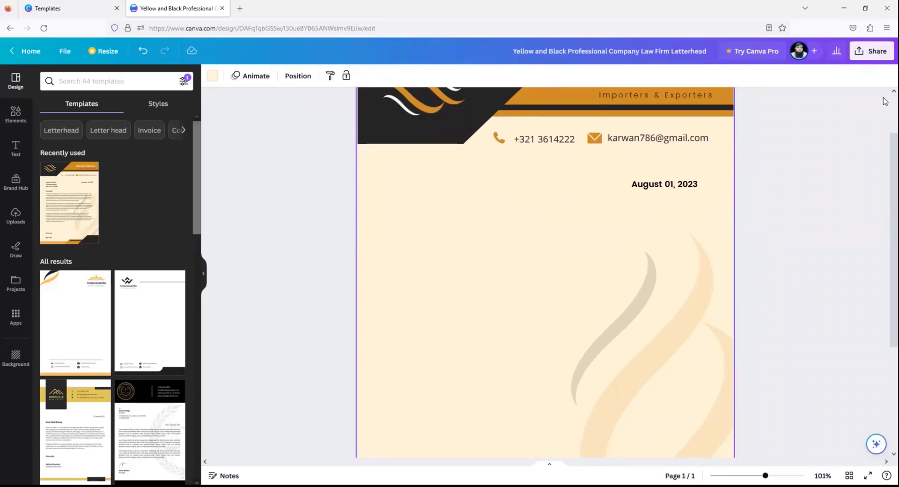
scroll(884, 94, "up", 2)
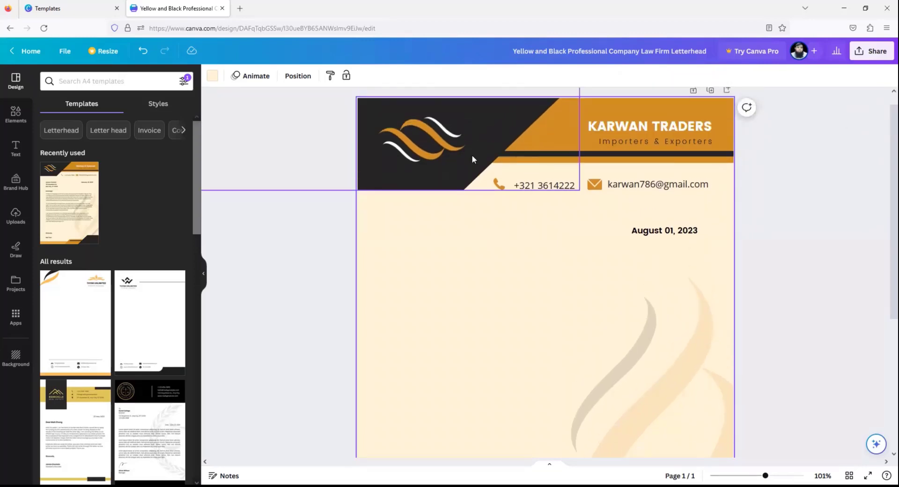
left_click(450, 146)
left_click_drag(450, 146, 465, 252)
key("Delete")
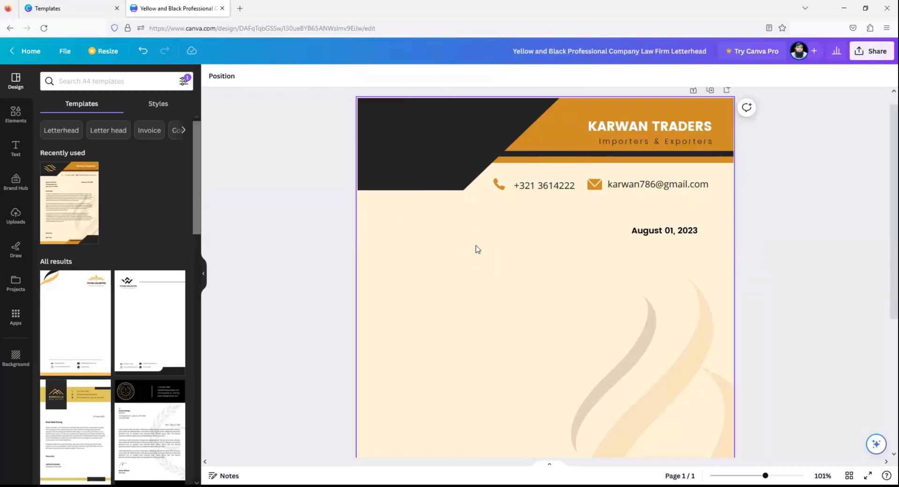
left_click(15, 114)
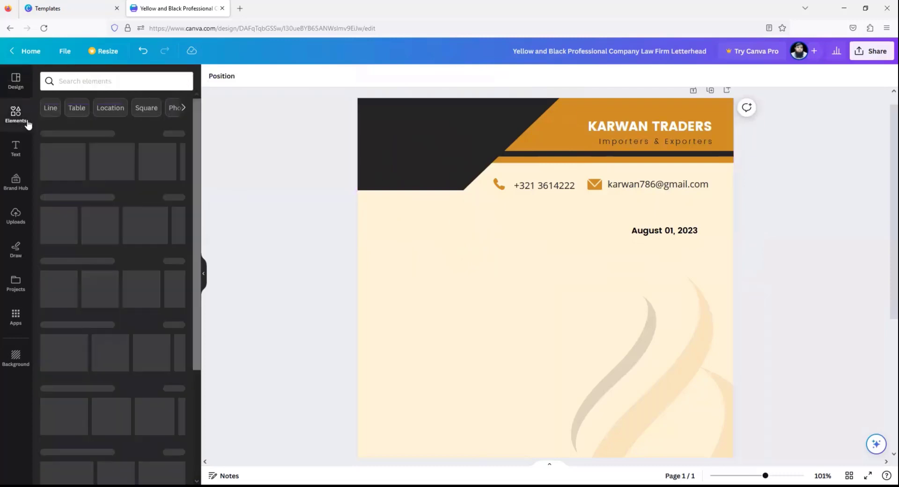
left_click(73, 83)
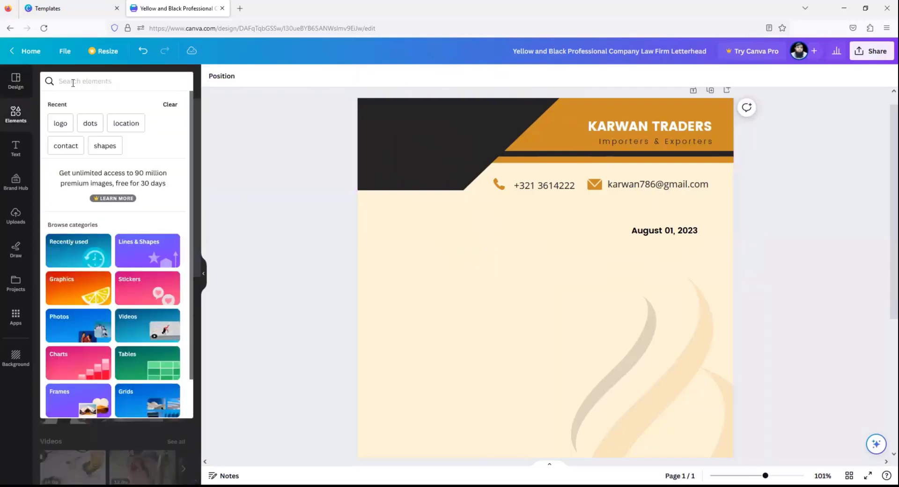
type("logo")
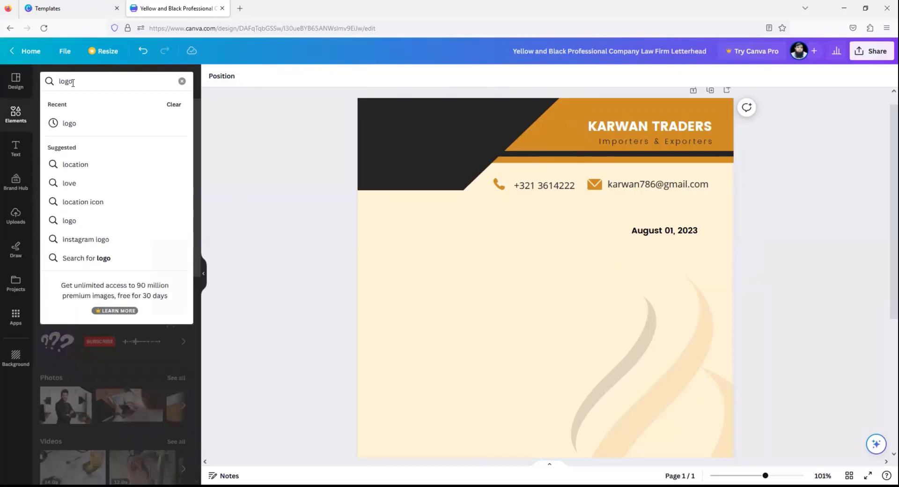
key("Return")
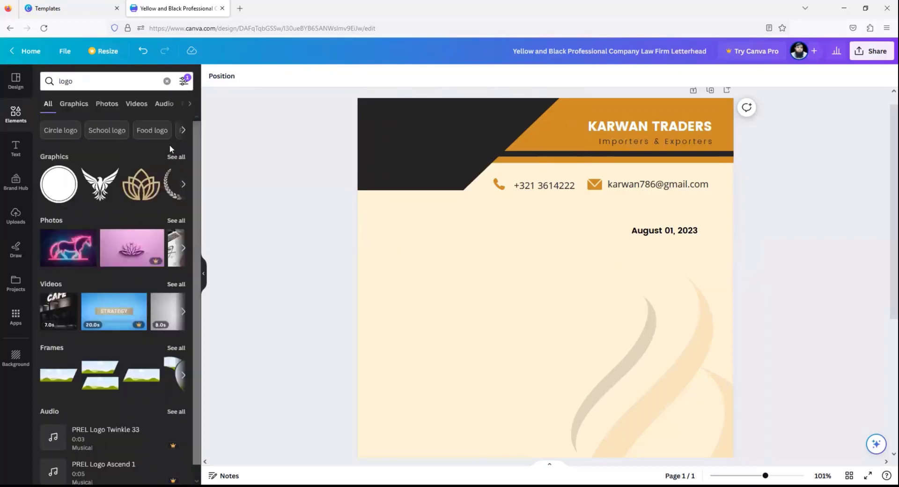
left_click(184, 83)
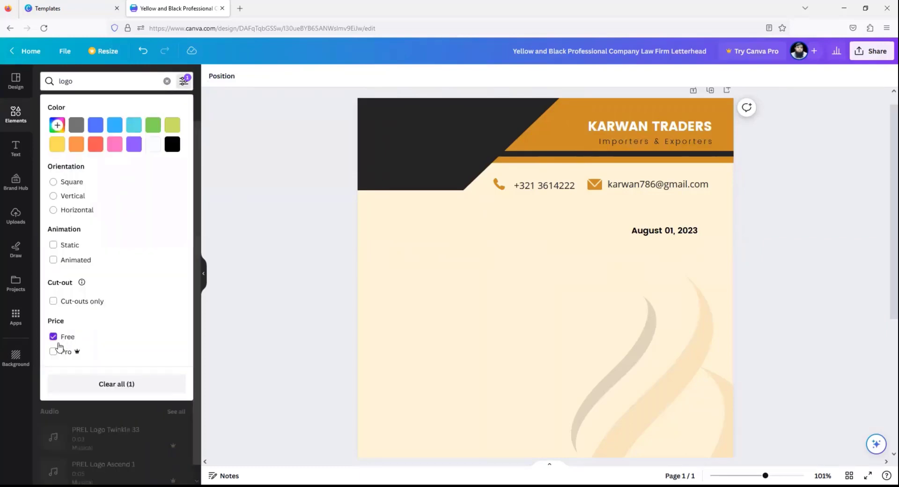
left_click(203, 436)
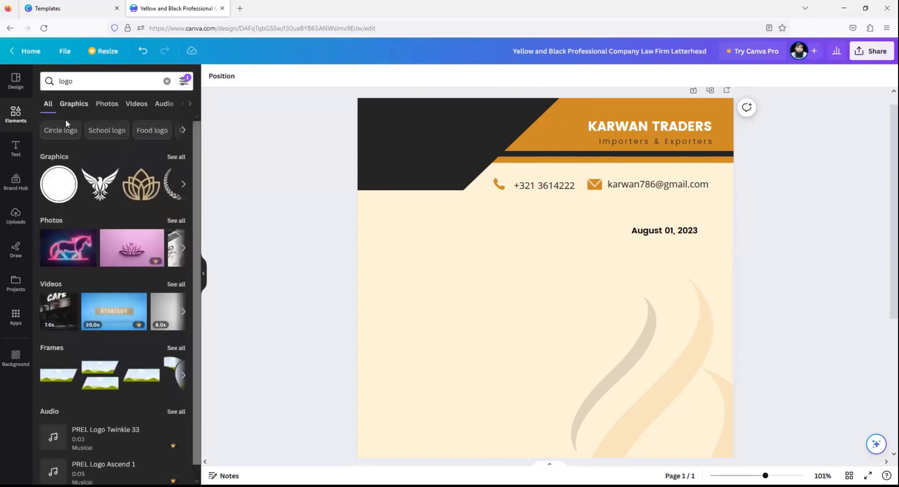
left_click(172, 158)
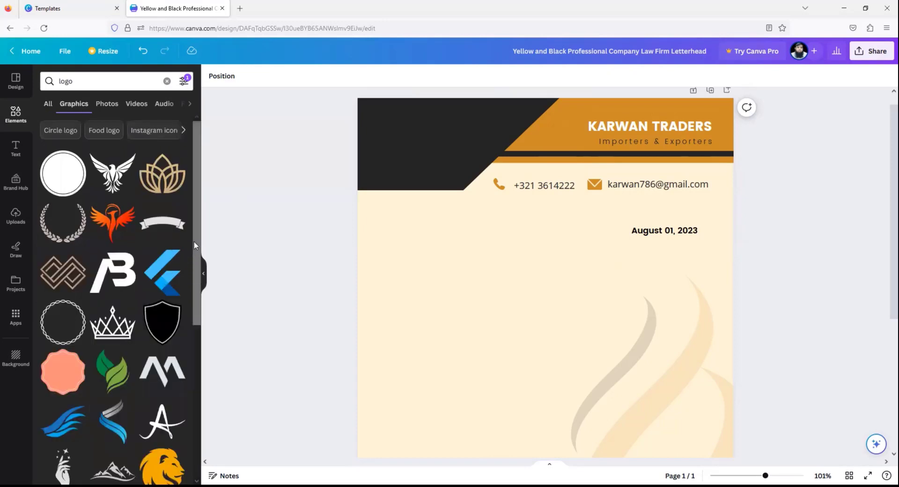
left_click_drag(195, 237, 197, 354)
scroll(148, 327, "down", 7)
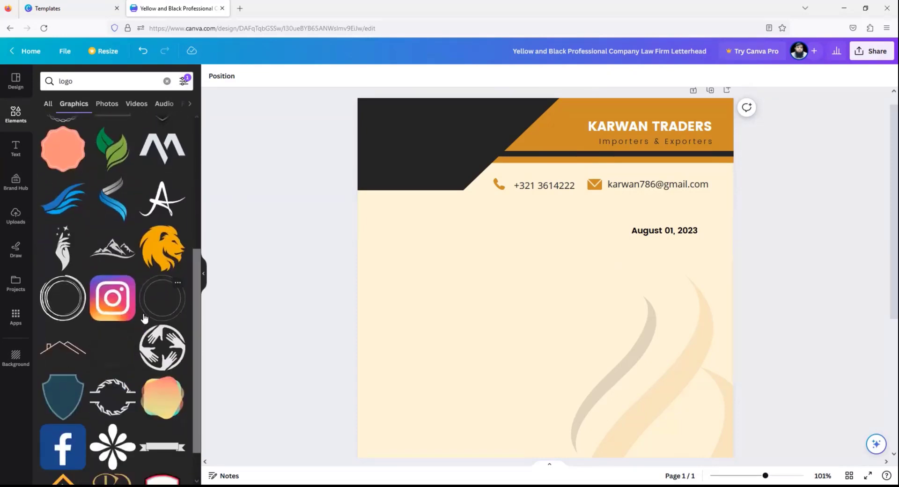
scroll(130, 269, "down", 7)
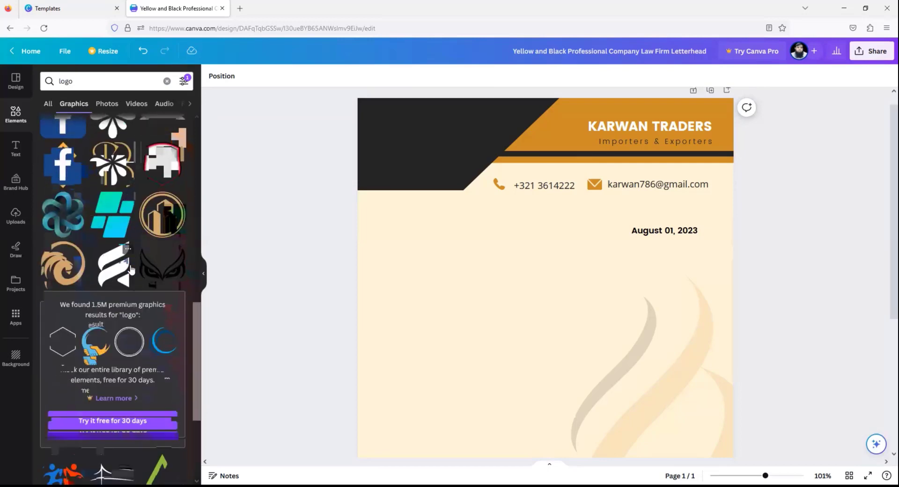
scroll(130, 266, "down", 2)
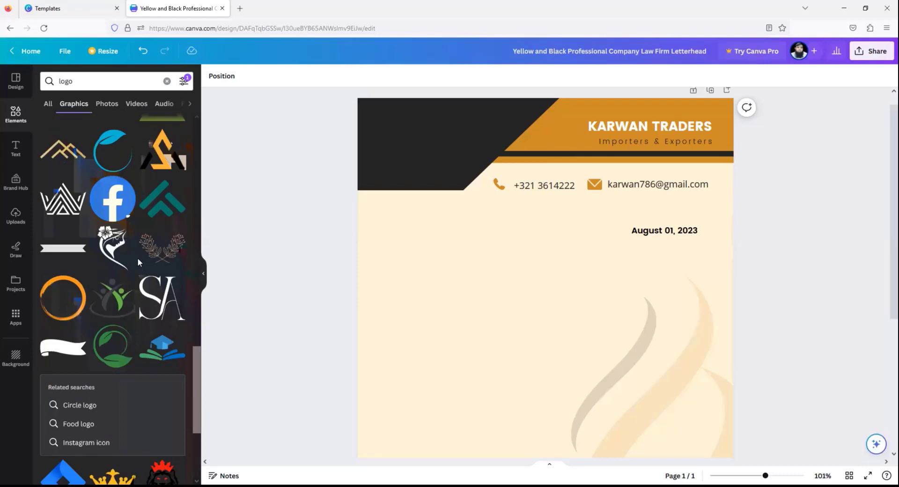
scroll(137, 257, "down", 4)
scroll(136, 262, "down", 5)
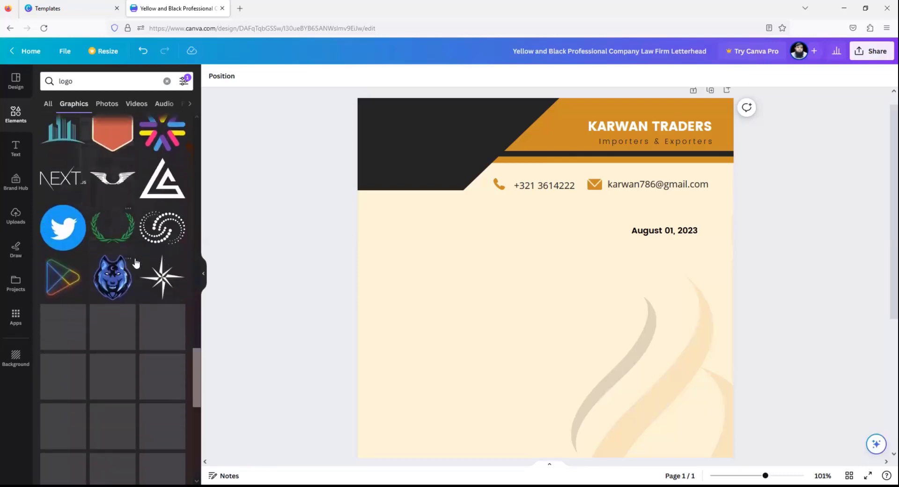
scroll(135, 263, "down", 3)
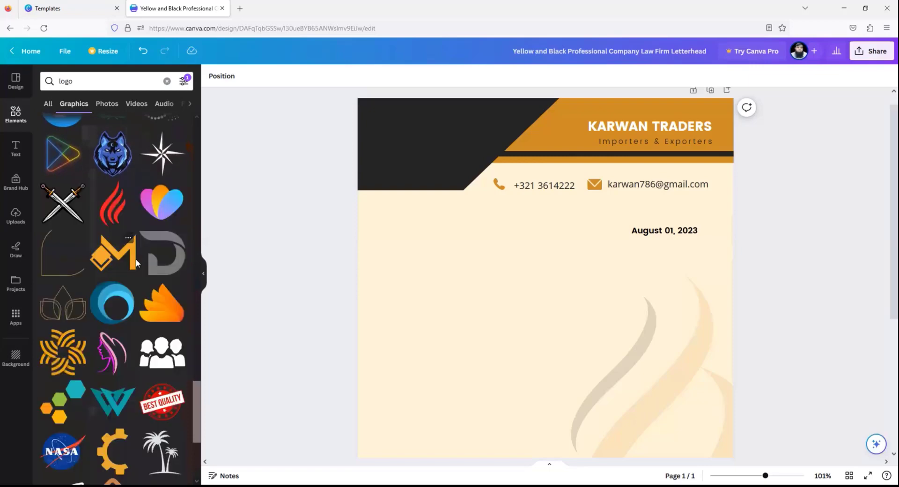
scroll(135, 263, "down", 3)
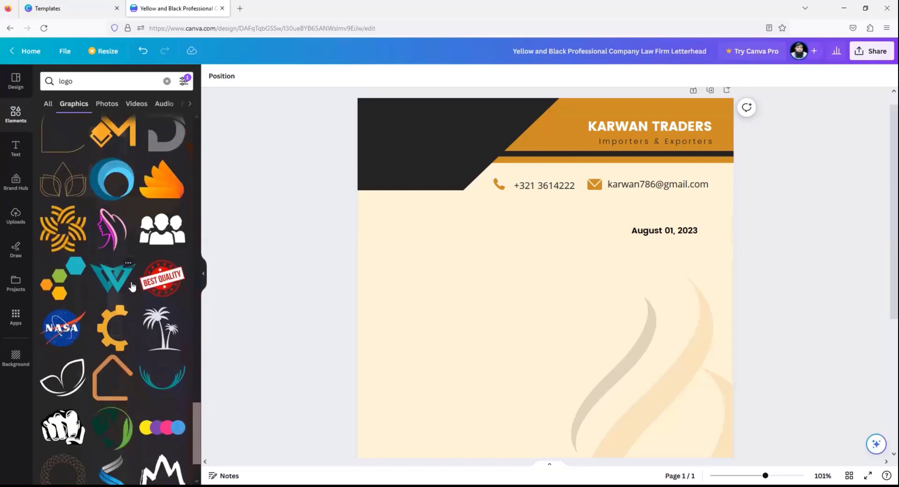
scroll(120, 304, "down", 3)
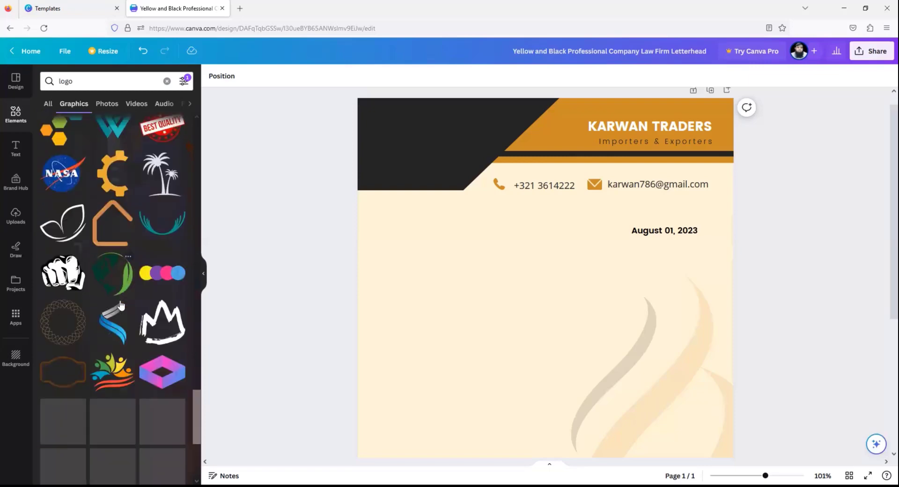
scroll(123, 302, "down", 3)
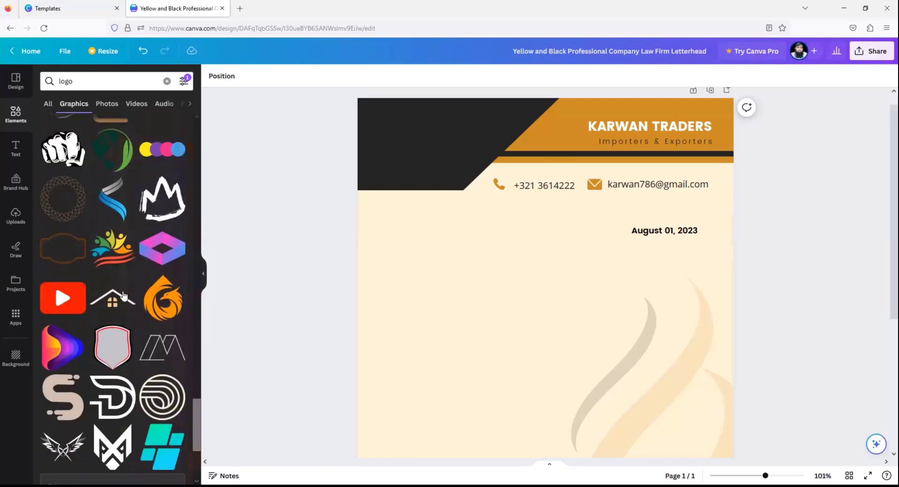
- Add the colourful people logo small in the dark header and drag a duplicate onto the page
left_click(112, 253)
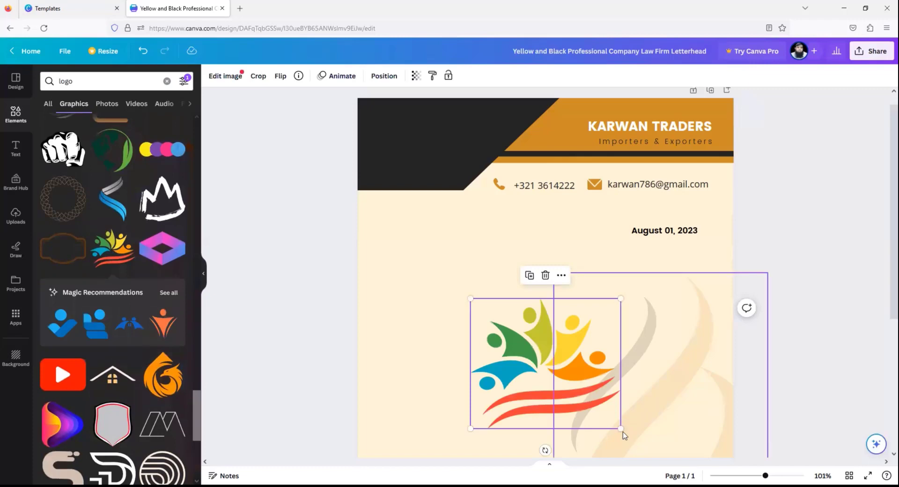
left_click_drag(620, 429, 415, 146)
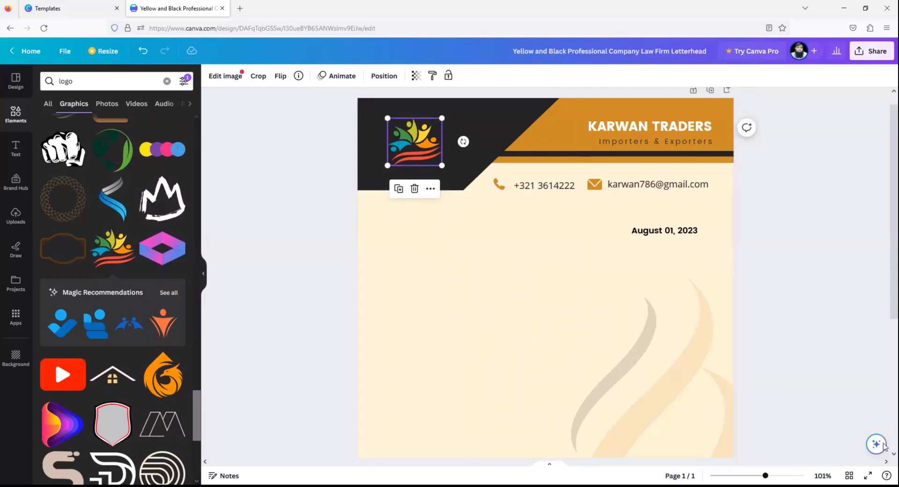
left_click(398, 190)
left_click_drag(419, 135, 439, 280)
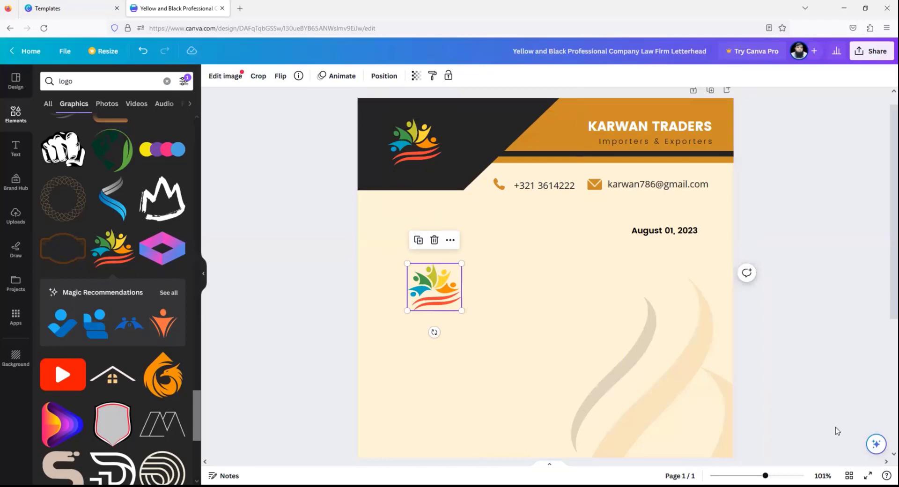
- Delete the swirl background graphic and enlarge the logo copy into a large mid-page square
scroll(884, 454, "down", 1)
scroll(883, 454, "down", 1)
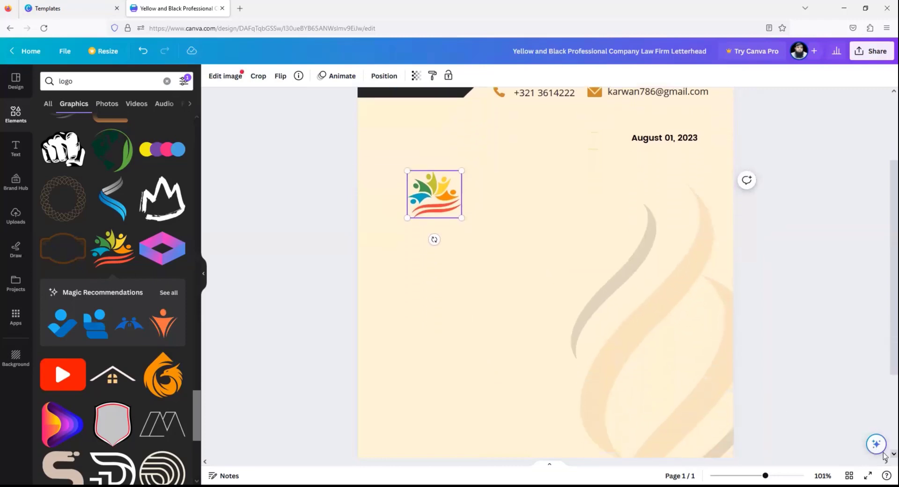
left_click(641, 313)
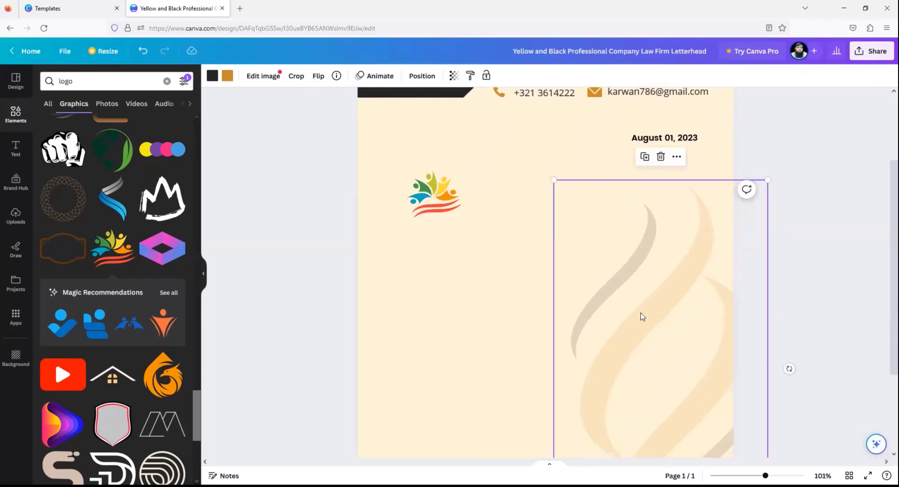
key("Delete")
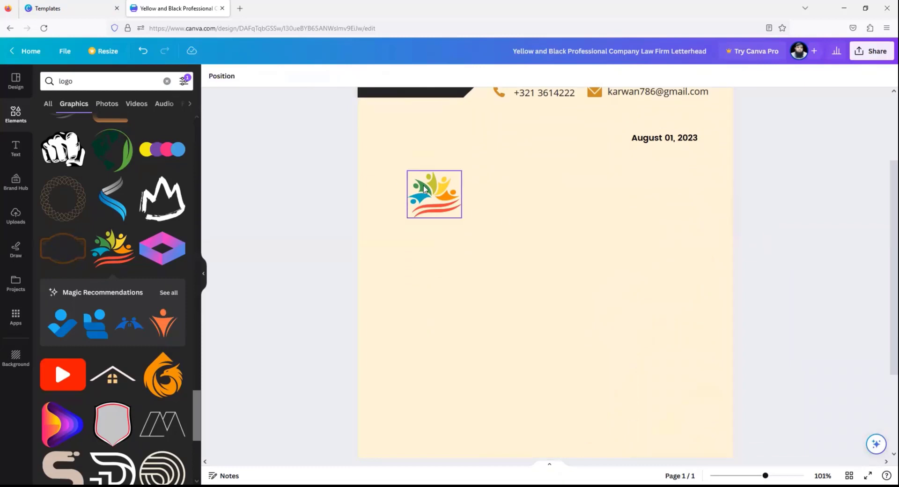
left_click(424, 188)
left_click_drag(462, 219, 660, 381)
left_click_drag(556, 282, 566, 297)
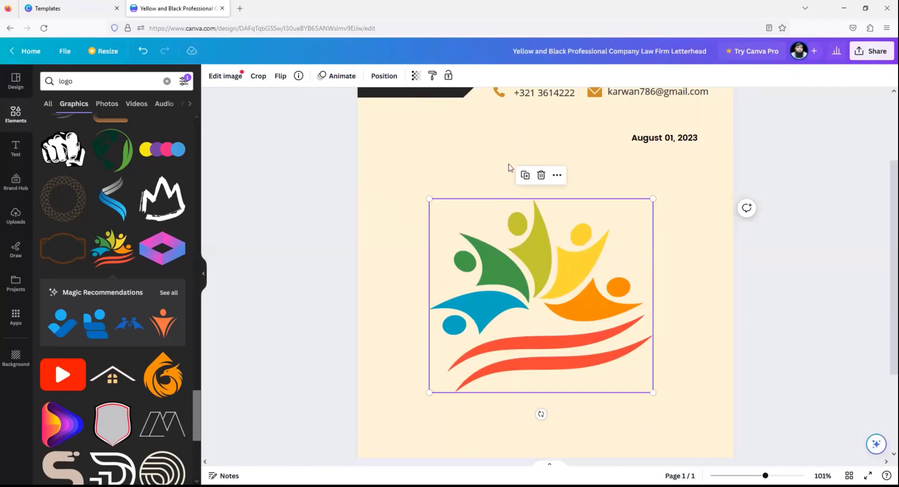
- Set the large mid-page logo's transparency to about 20 as a faint watermark
left_click(416, 77)
left_click_drag(411, 119, 345, 125)
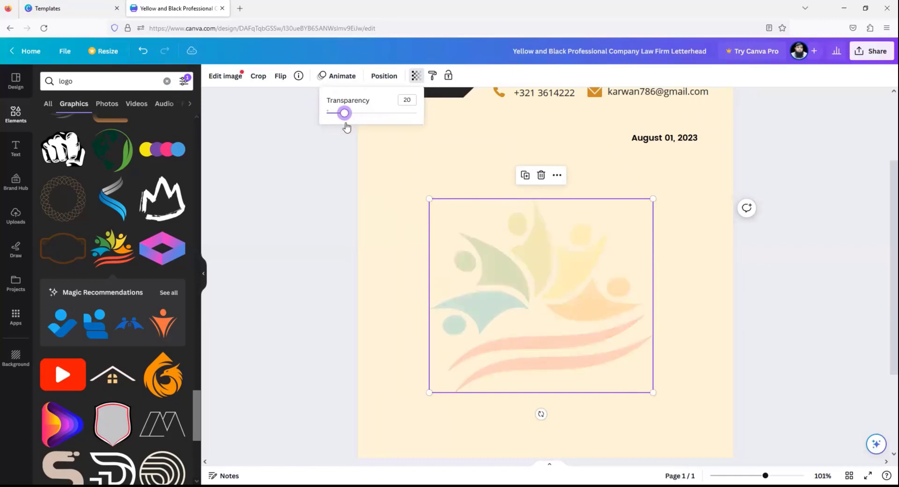
left_click(337, 297)
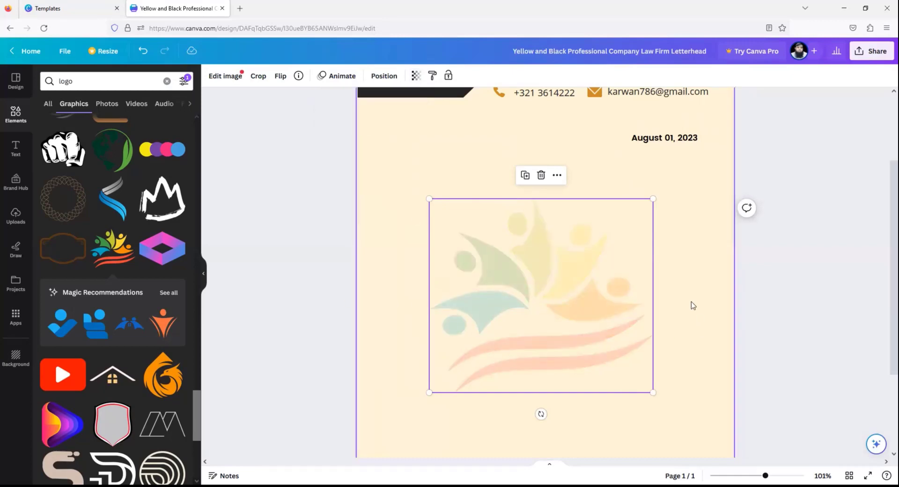
scroll(885, 206, "down", 5)
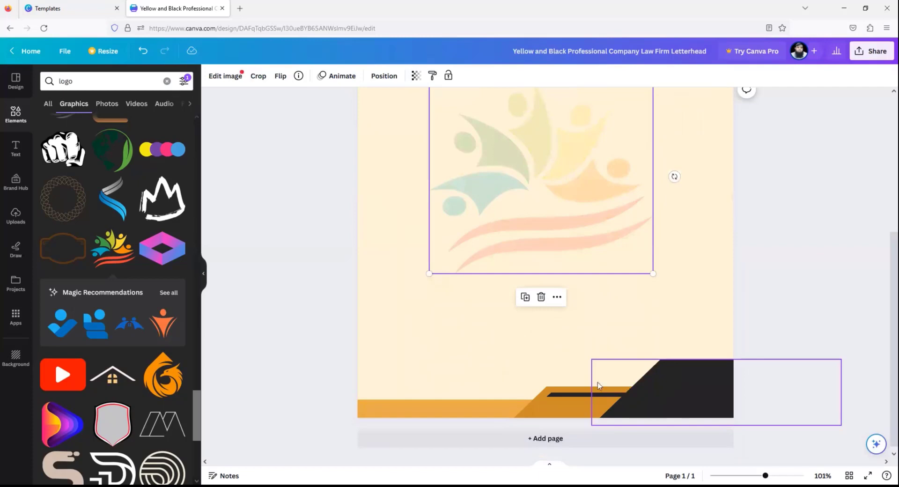
- Duplicate the e-mail address text and move the copy to the bottom-right footer
scroll(884, 263, "up", 3)
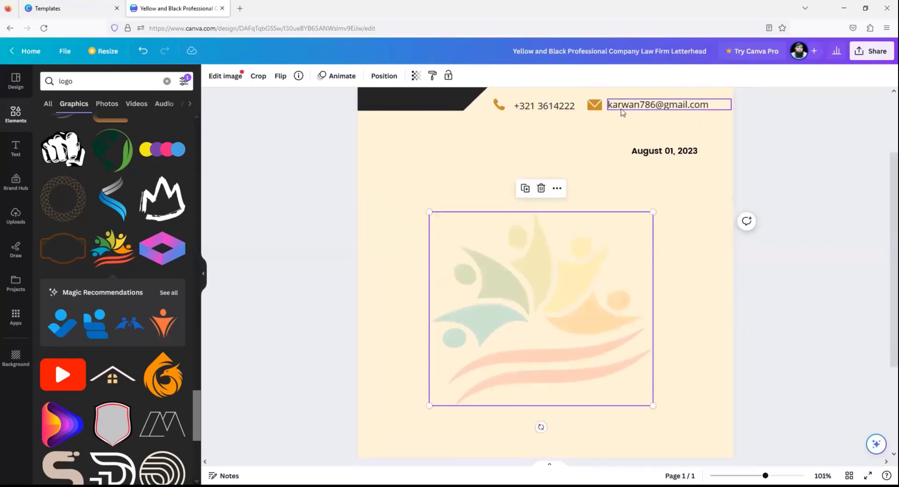
left_click(622, 109)
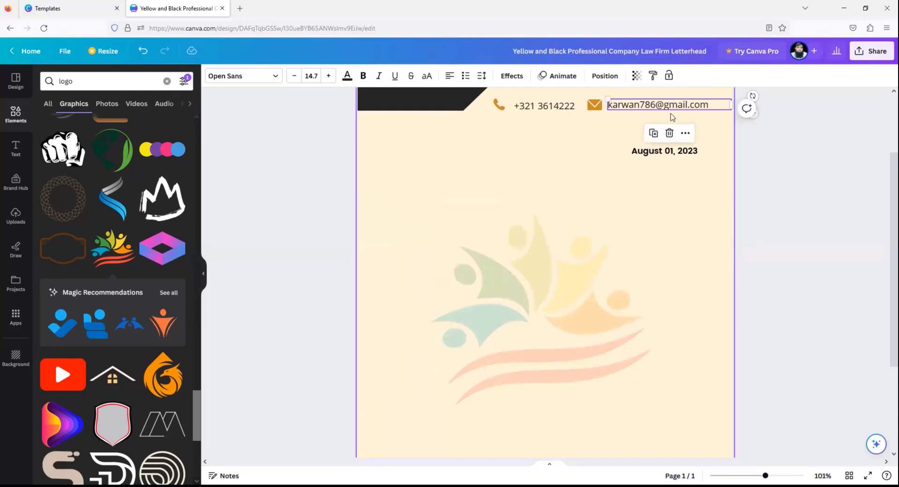
left_click(653, 133)
left_click_drag(640, 117, 612, 346)
scroll(885, 377, "down", 3)
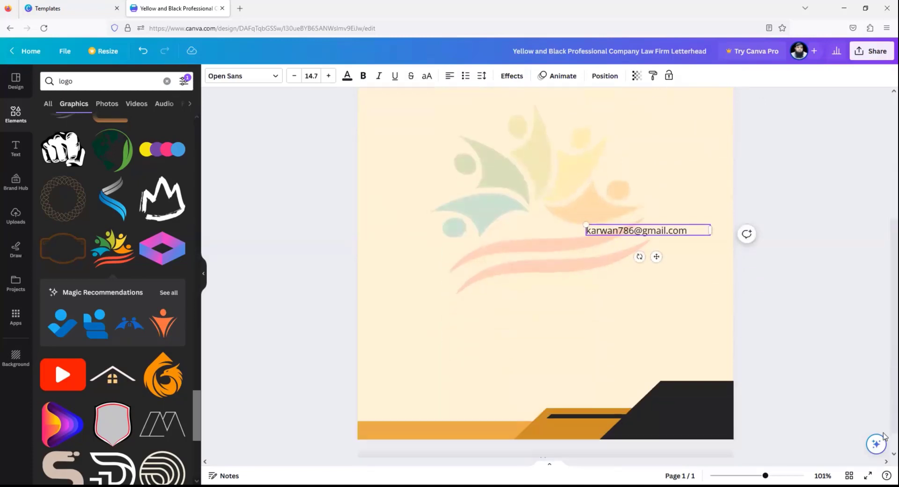
left_click_drag(618, 210, 655, 401)
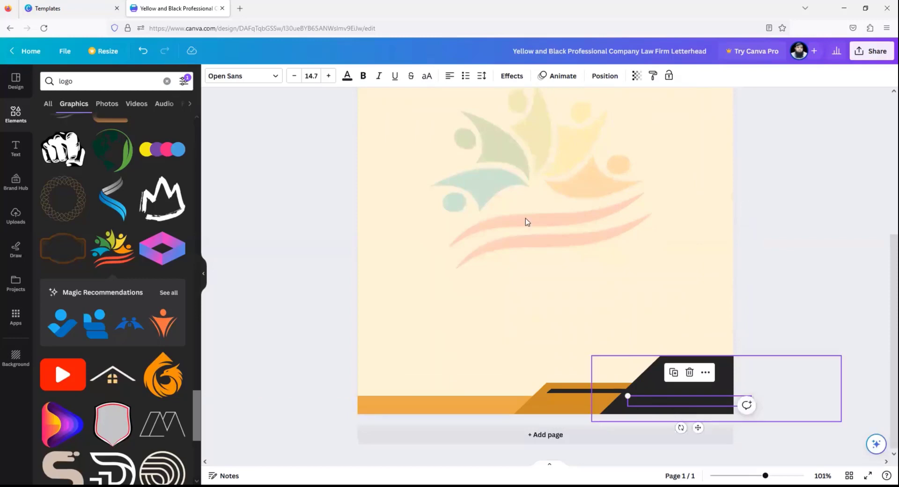
- Colour the footer e-mail copy white, nudge it into place and zoom out
left_click(346, 77)
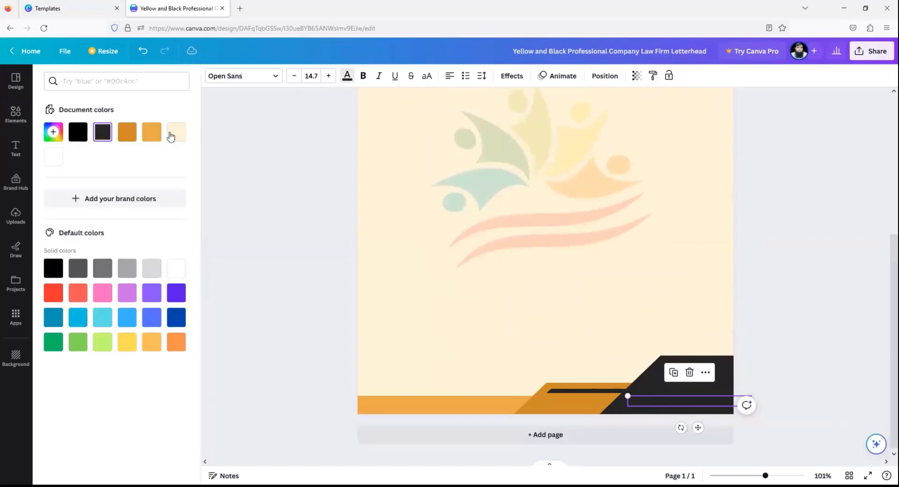
left_click(174, 268)
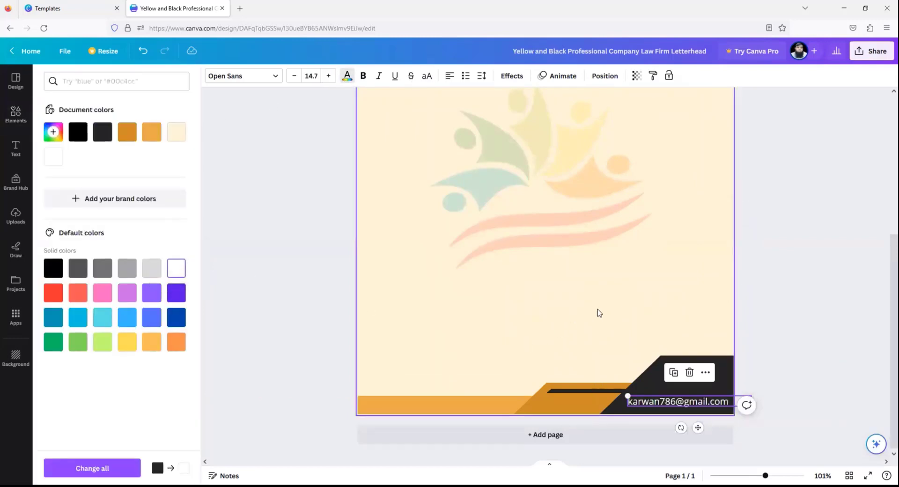
left_click(690, 411)
left_click_drag(690, 412, 687, 411)
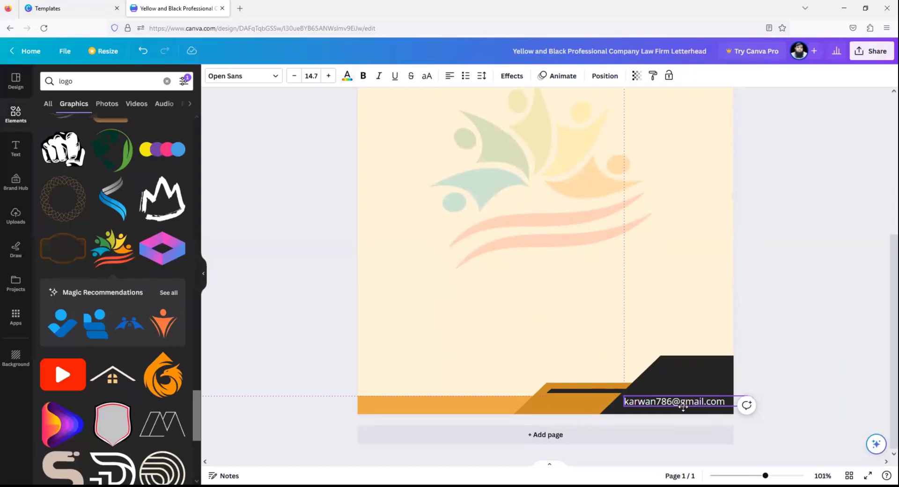
left_click(784, 284)
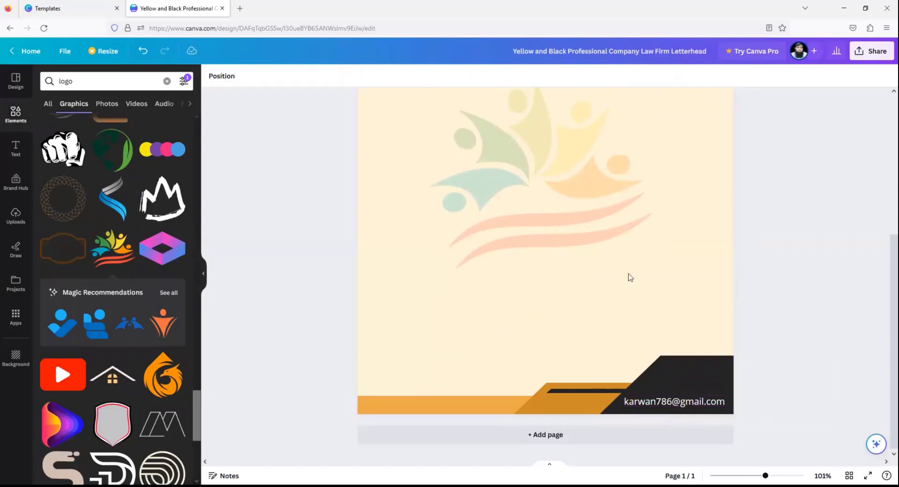
left_click_drag(765, 475, 754, 475)
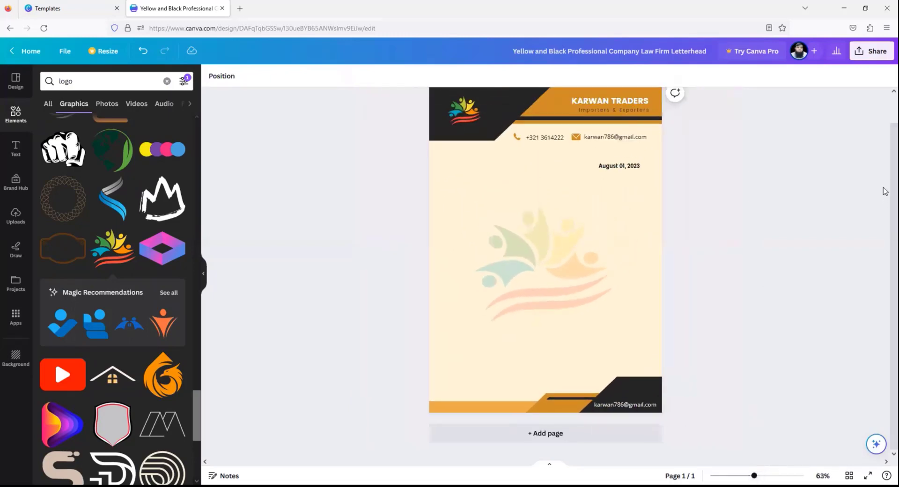
- Rename the design to 'My Letter Head'
scroll(884, 187, "up", 2)
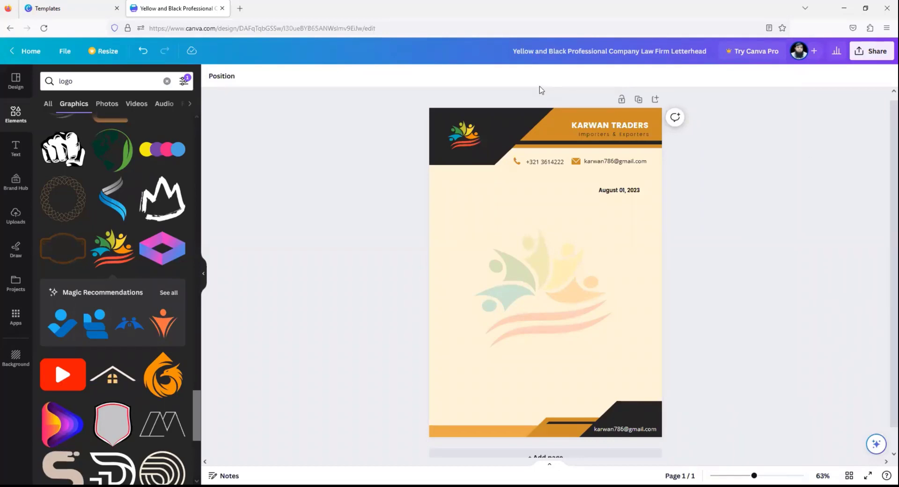
left_click(716, 60)
type("My Letter Head")
left_click(716, 229)
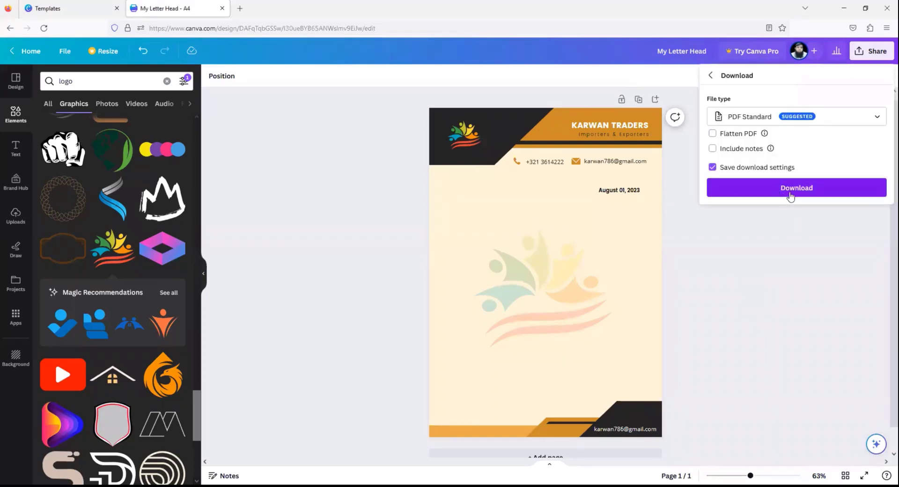
- Download the letterhead as a PDF Standard file and close the design's tab
left_click(787, 189)
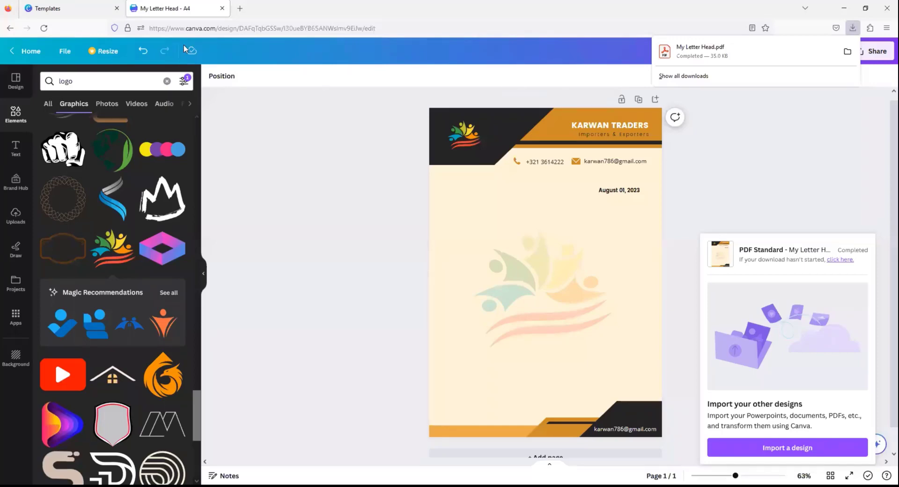
left_click(222, 9)
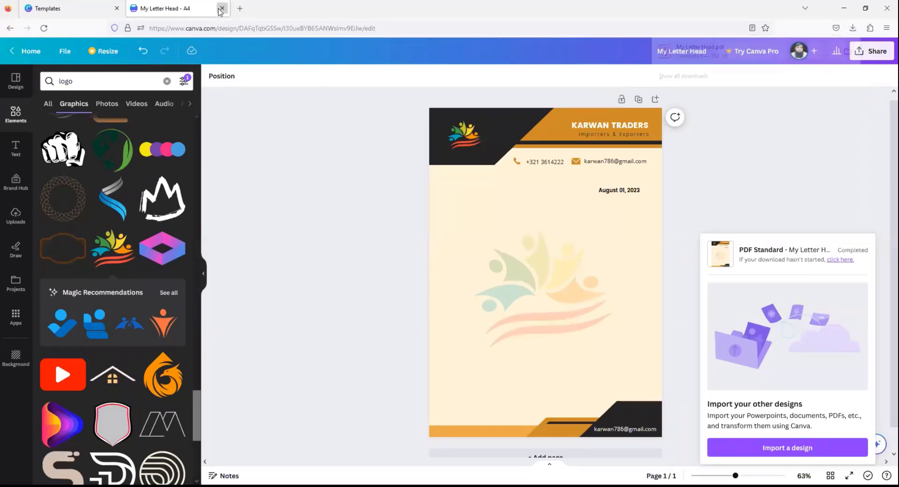
left_click(221, 9)
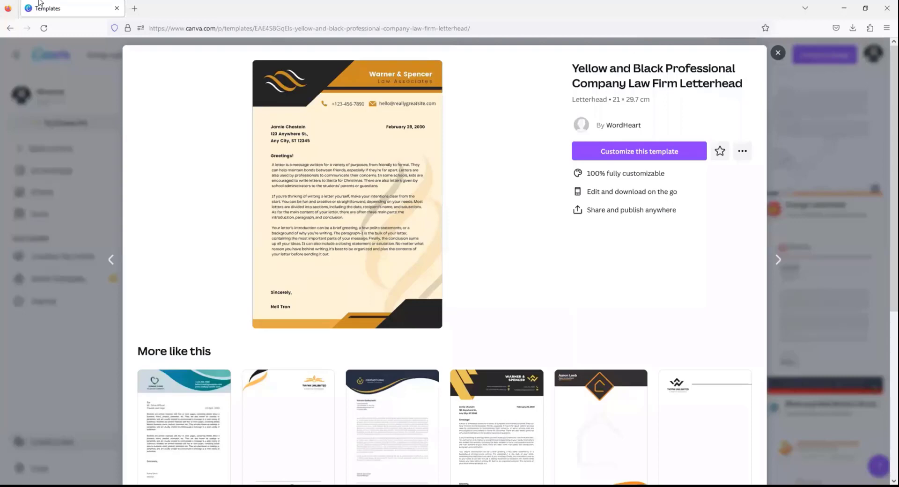
- Go back to the Letter Head results, scroll to the top and select the search text
left_click(9, 28)
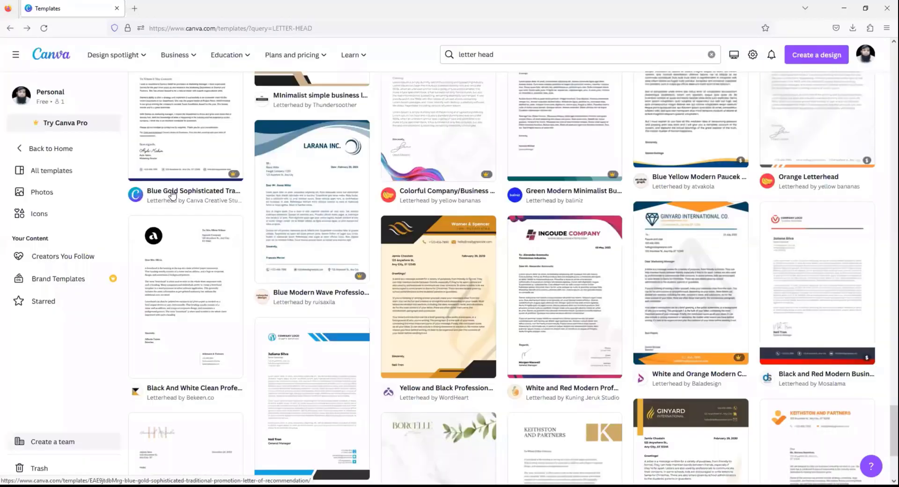
scroll(257, 178, "up", 8)
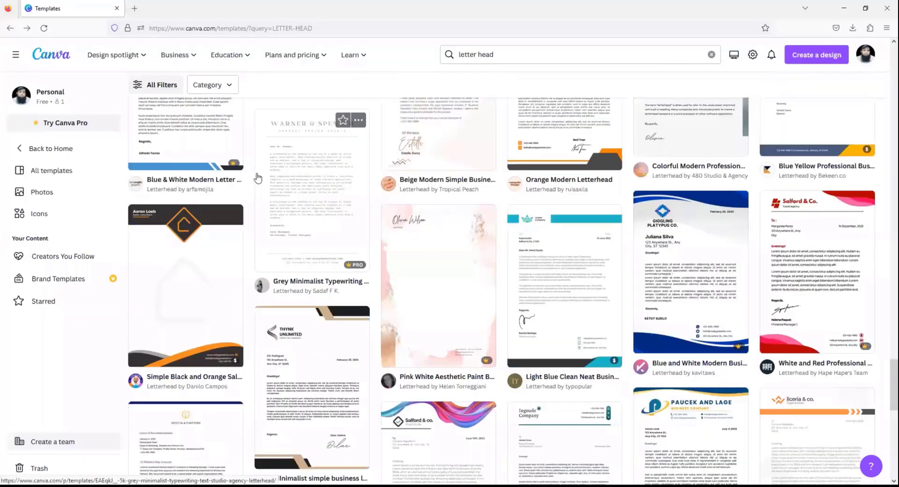
scroll(257, 178, "up", 20)
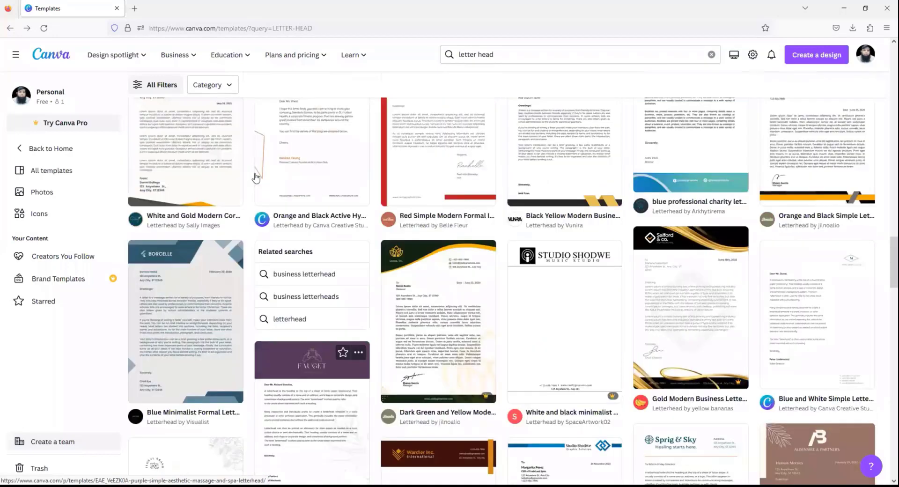
scroll(256, 177, "up", 15)
scroll(246, 187, "up", 10)
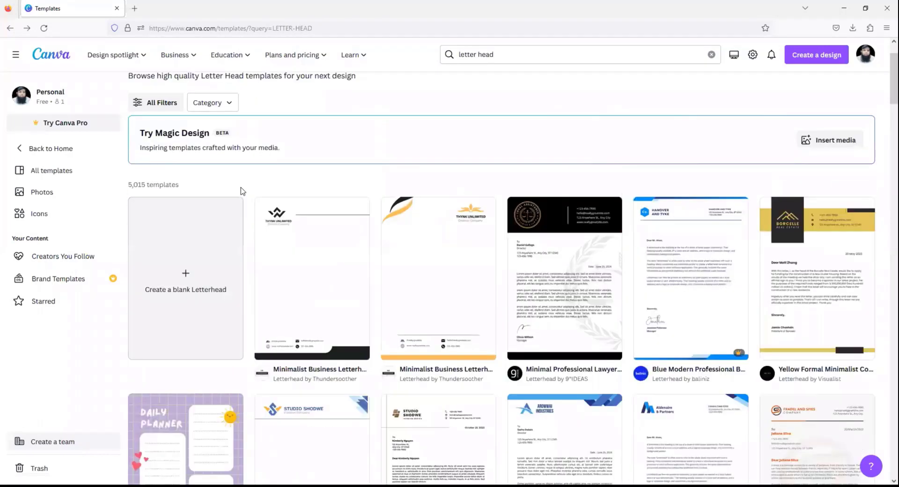
scroll(242, 191, "up", 2)
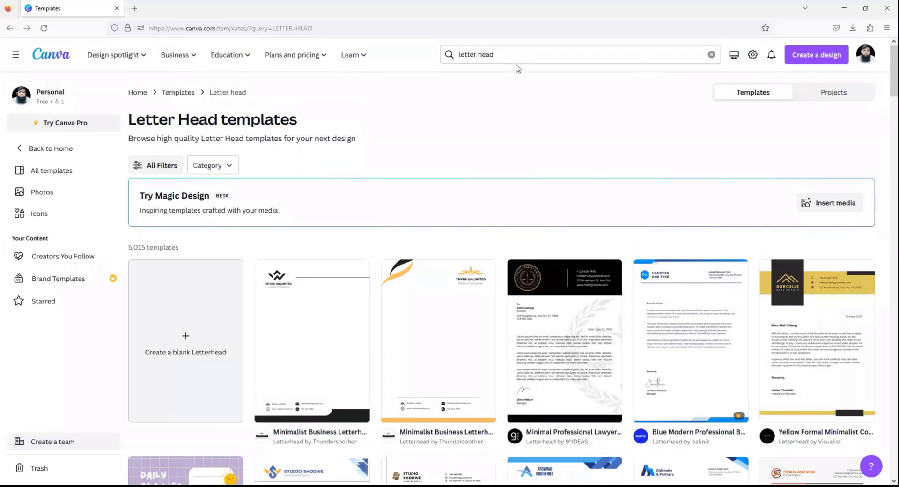
left_click(439, 57)
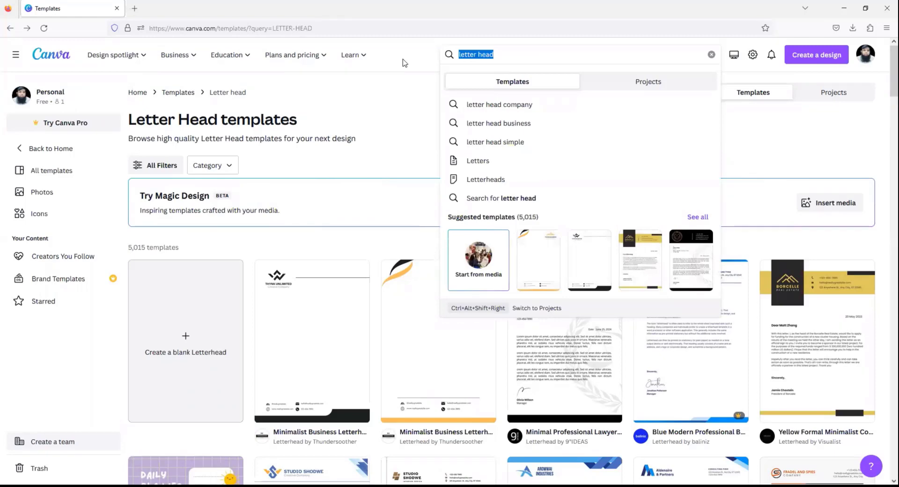
- Search the templates for 'cv' and scroll through the 25 CV template results
type("cv")
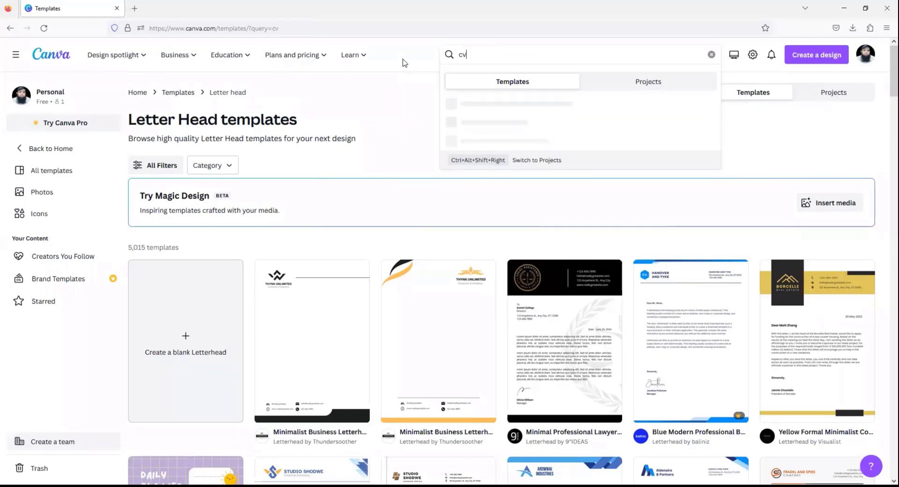
key("Return")
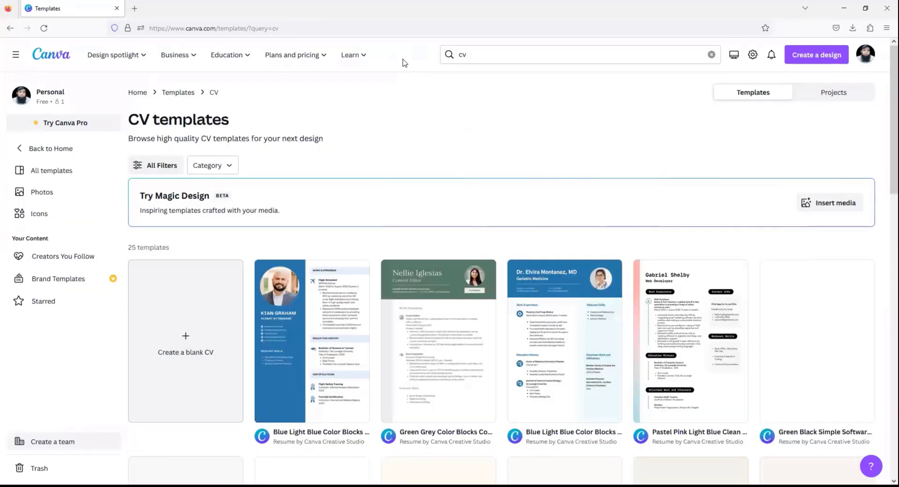
scroll(511, 183, "down", 4)
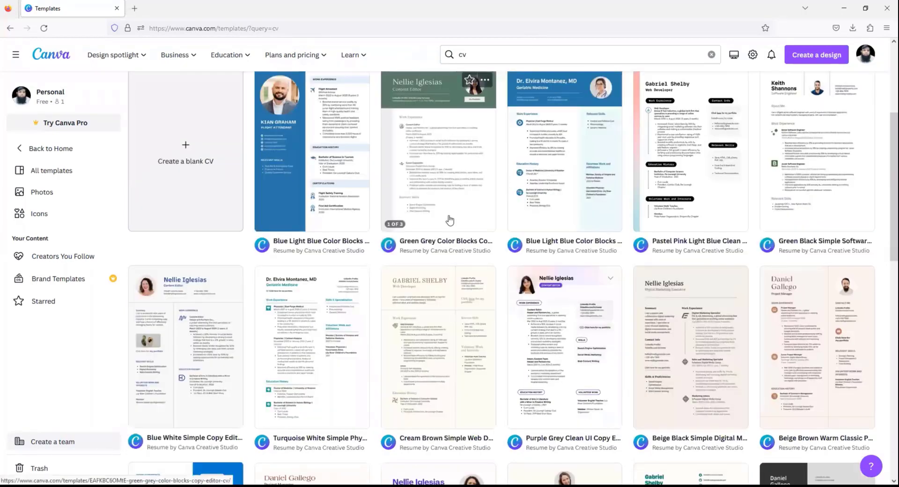
scroll(446, 220, "down", 1)
scroll(447, 223, "down", 7)
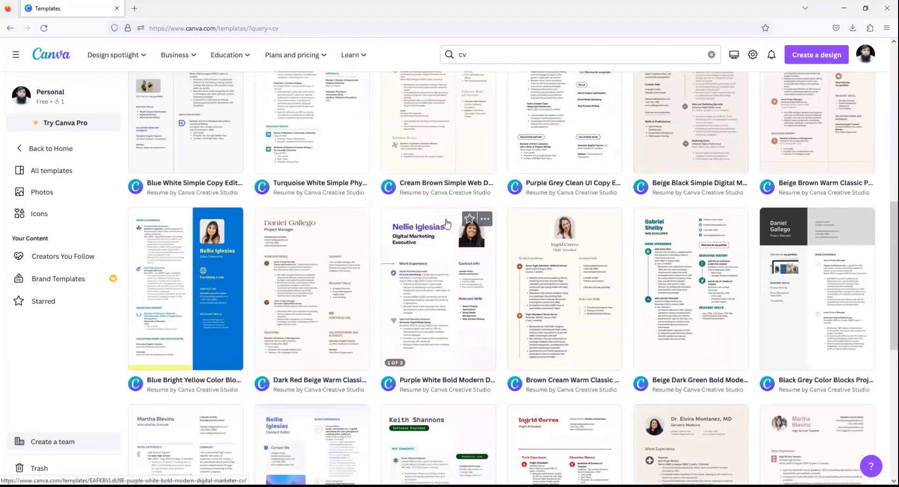
scroll(414, 216, "down", 1)
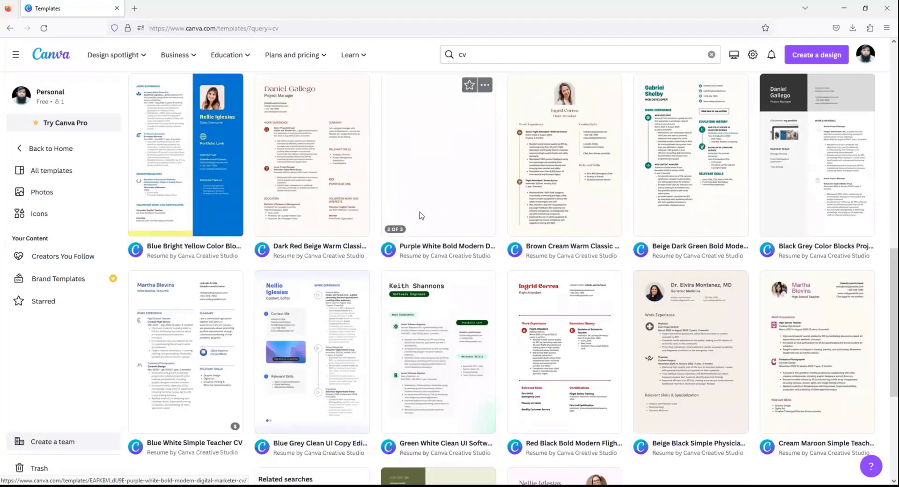
scroll(397, 217, "up", 3)
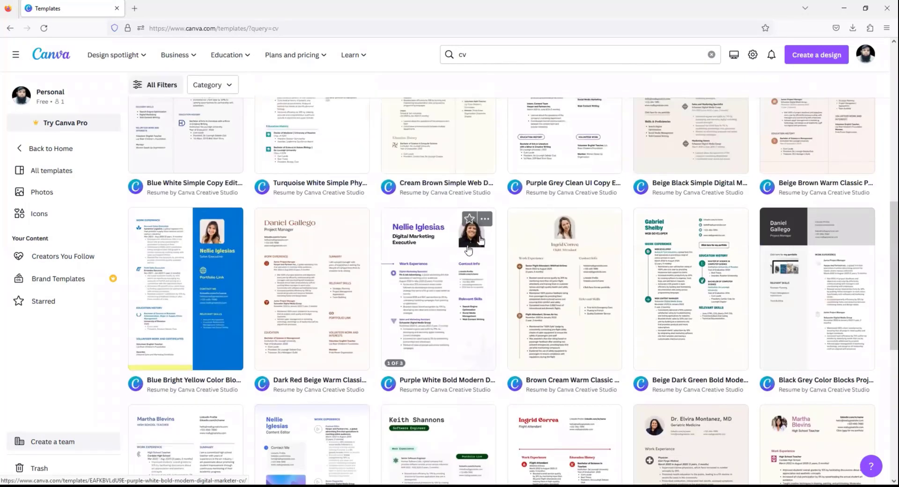
scroll(459, 271, "down", 6)
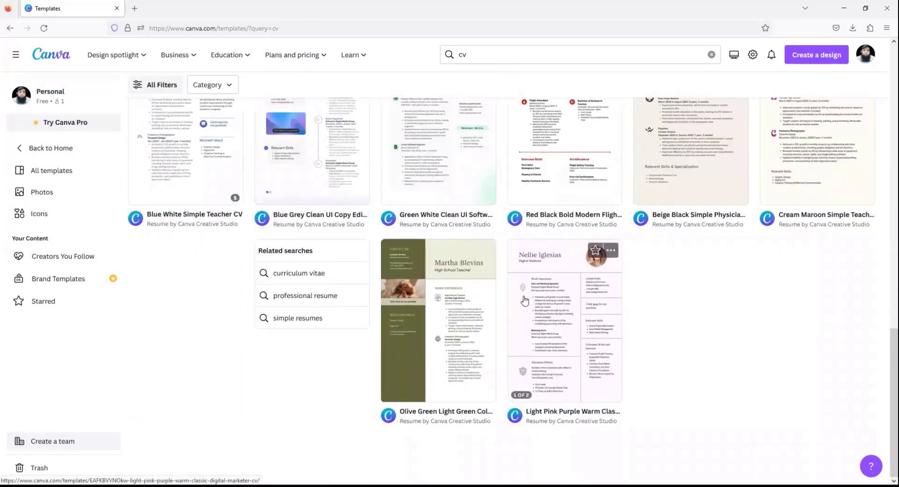
scroll(481, 279, "up", 5)
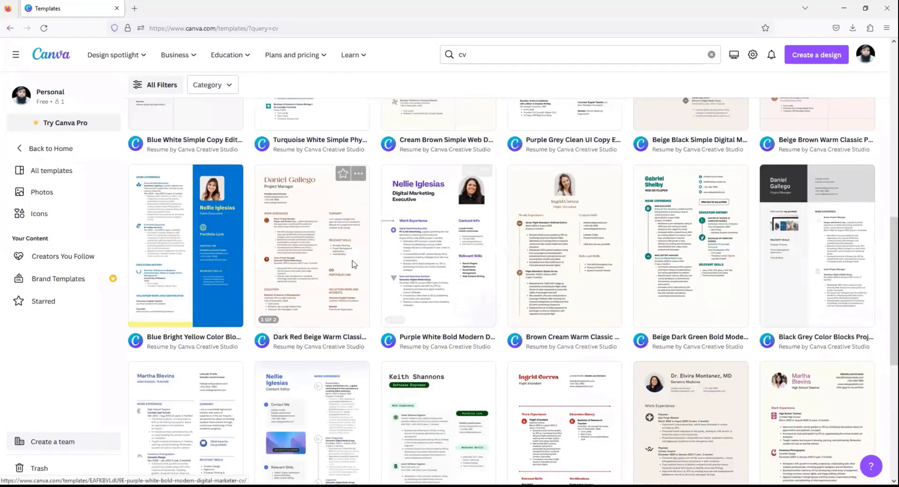
scroll(353, 257, "up", 8)
scroll(353, 257, "up", 1)
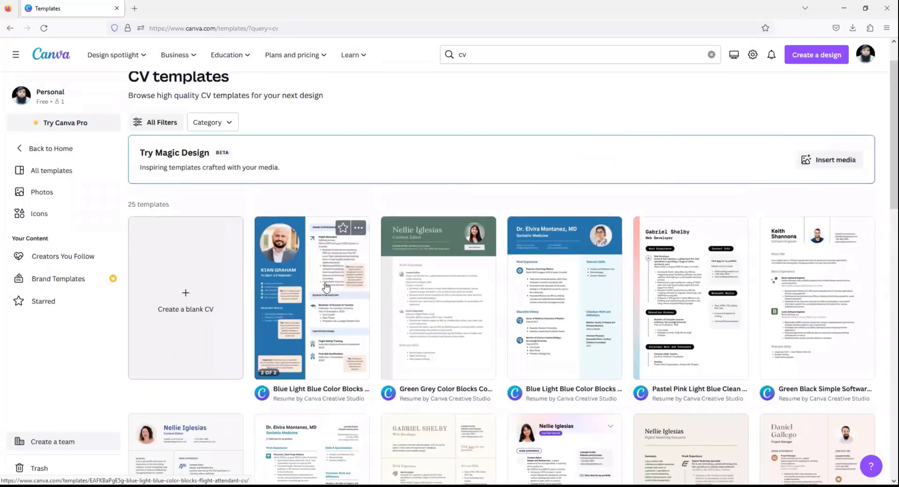
- Open the Blue Light Blue Color Blocks Flight Attendant CV and put an uploaded portrait, shifted lower, in its profile circle
left_click(300, 283)
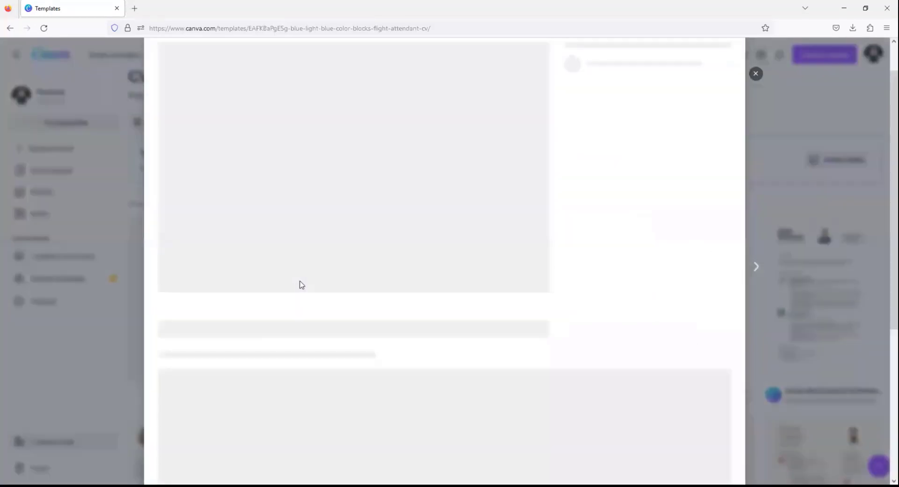
left_click(649, 96)
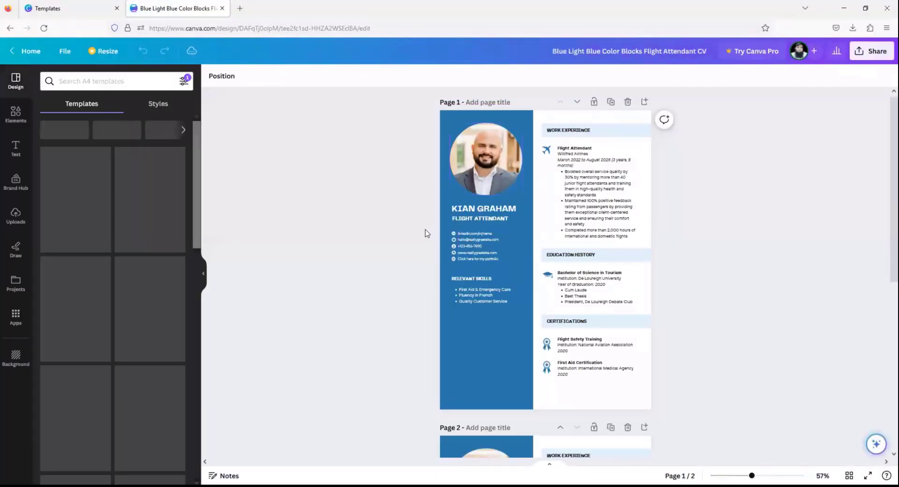
left_click(10, 218)
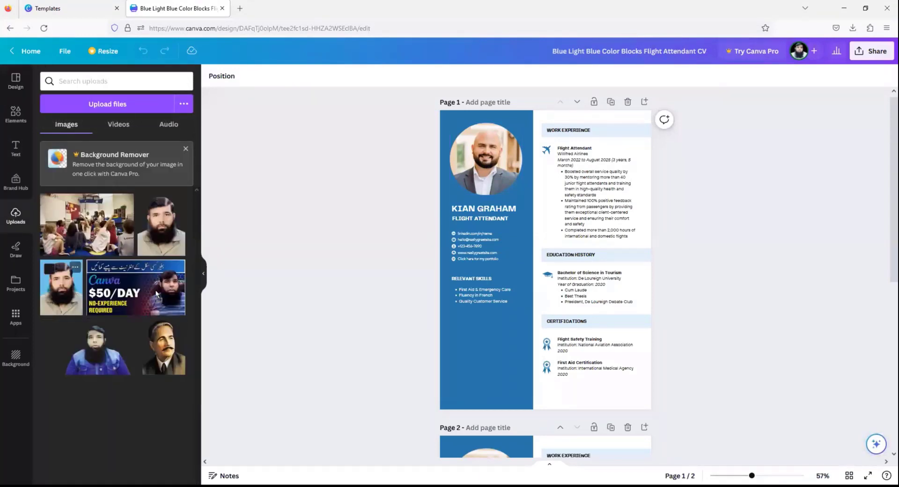
left_click_drag(450, 184, 466, 176)
left_click(495, 161)
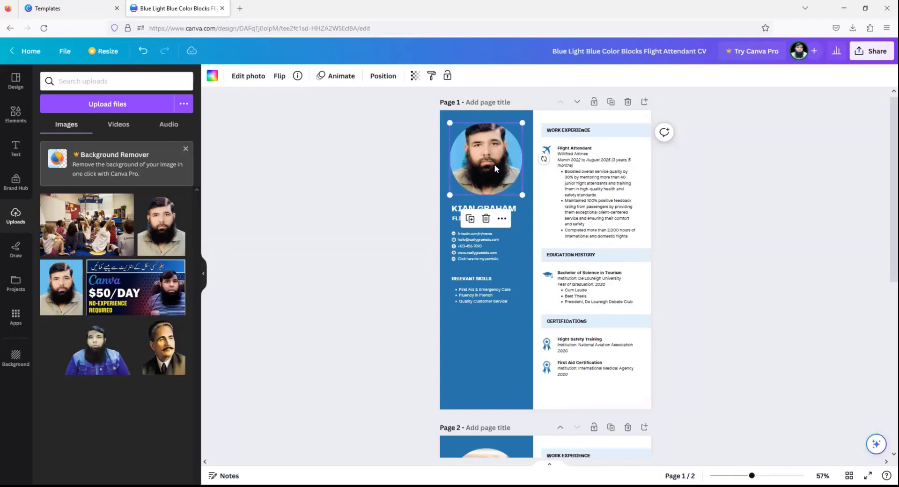
double_click(508, 143)
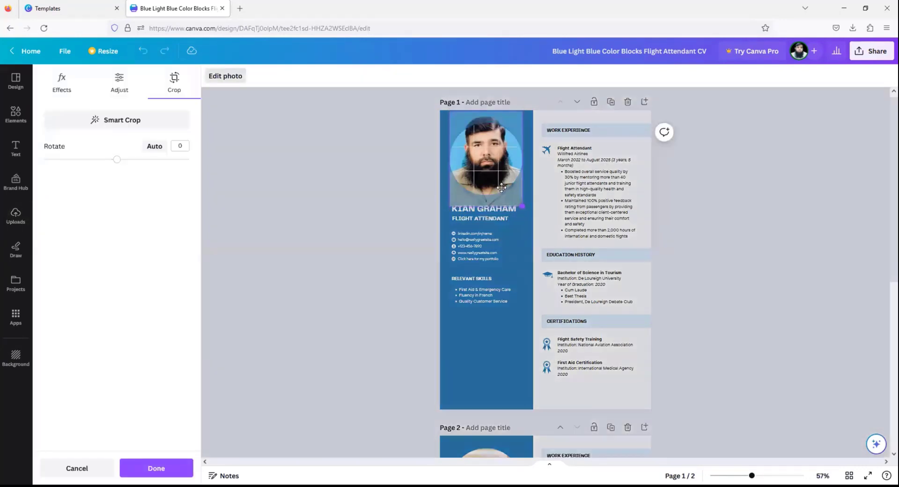
left_click_drag(502, 188, 499, 188)
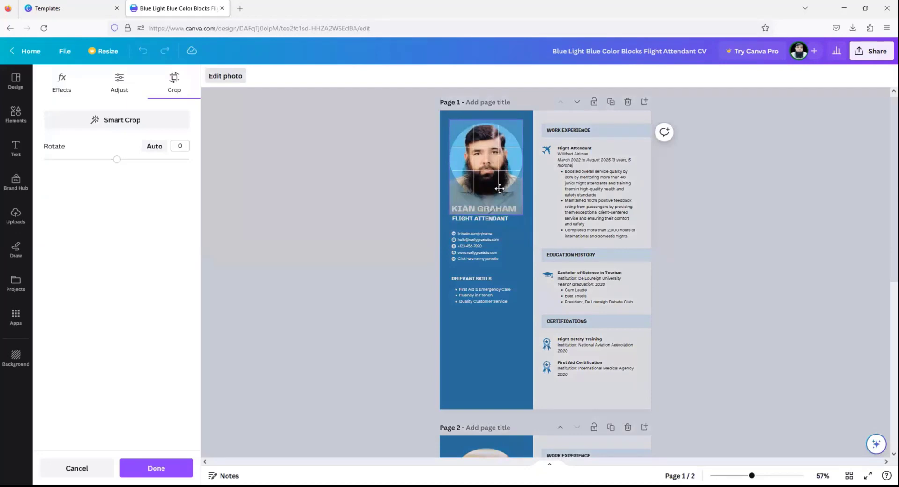
left_click(409, 195)
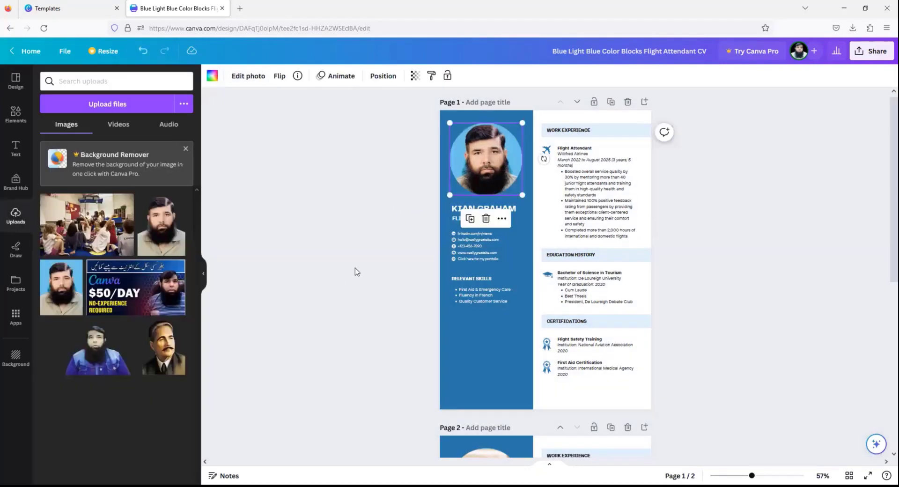
left_click(352, 233)
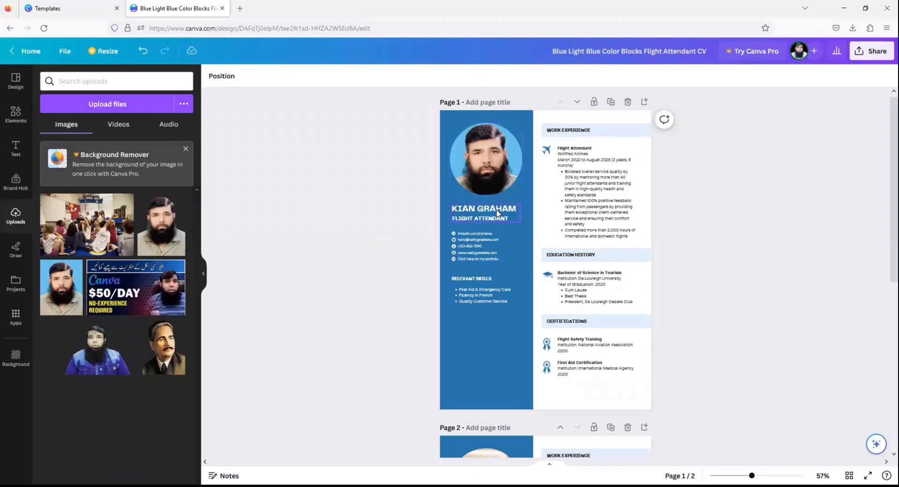
- Paste the owner's name into the CV heading and change the job title to DIGITAL MARKETER
left_click(497, 213)
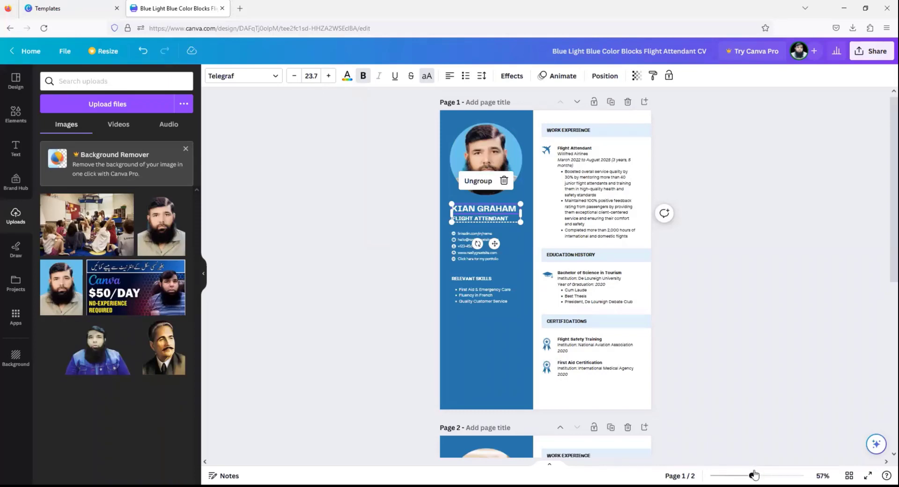
left_click_drag(753, 475, 775, 472)
double_click(436, 108)
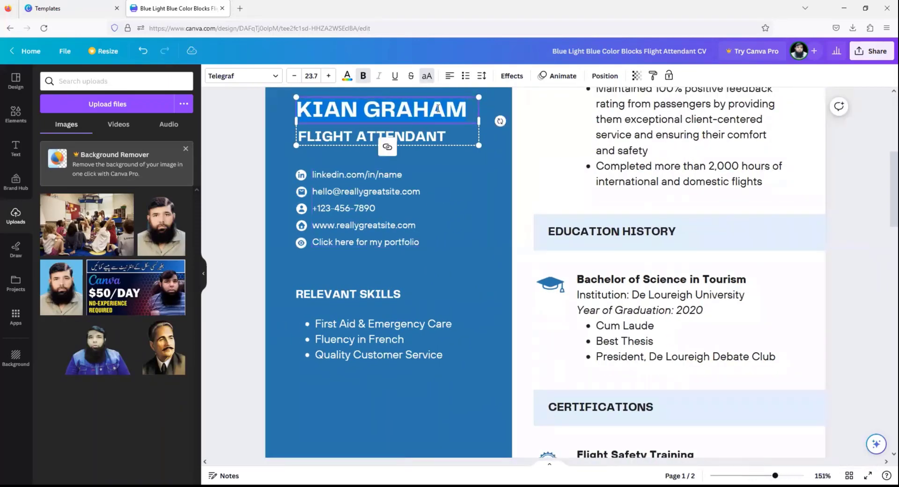
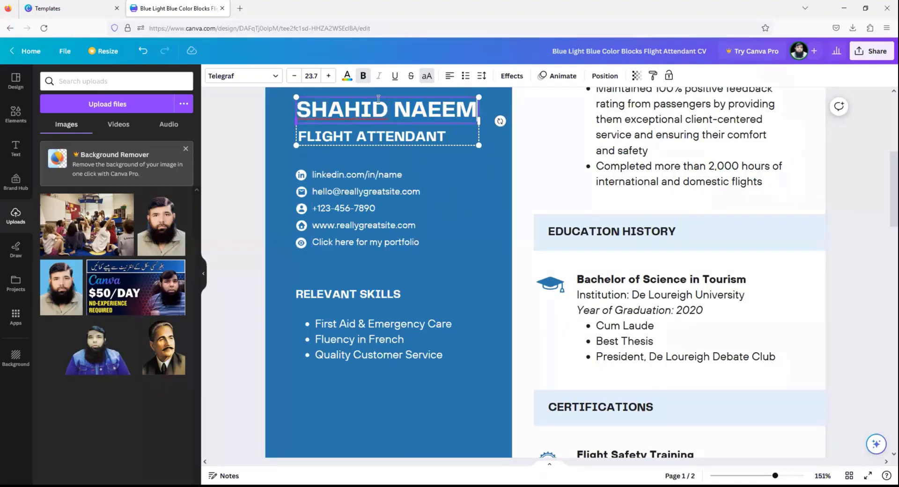
left_click(432, 139)
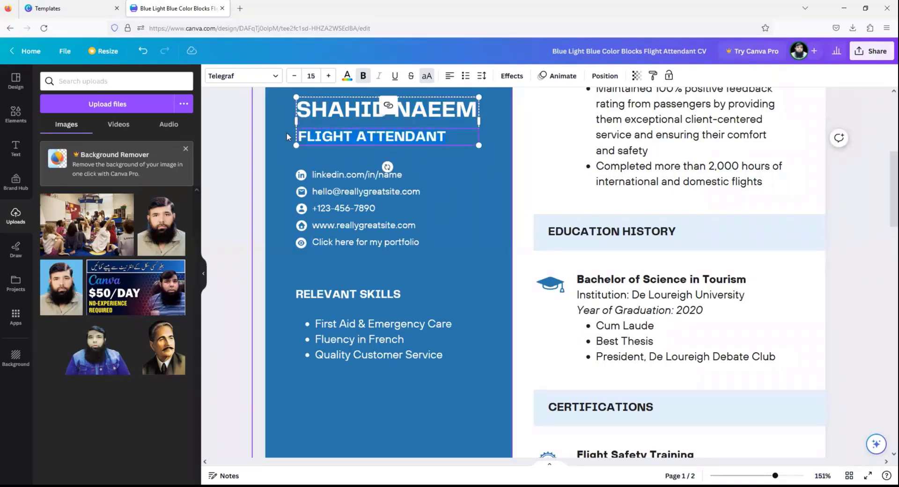
type("FWE")
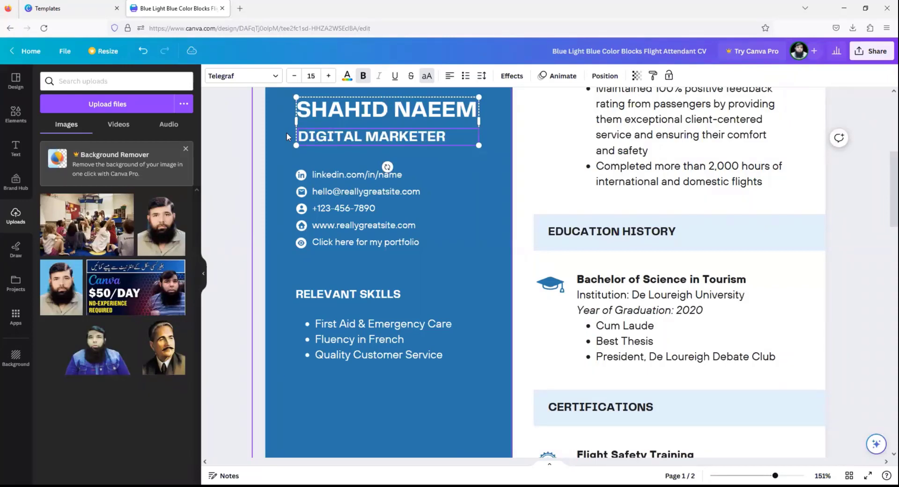
left_click(336, 192)
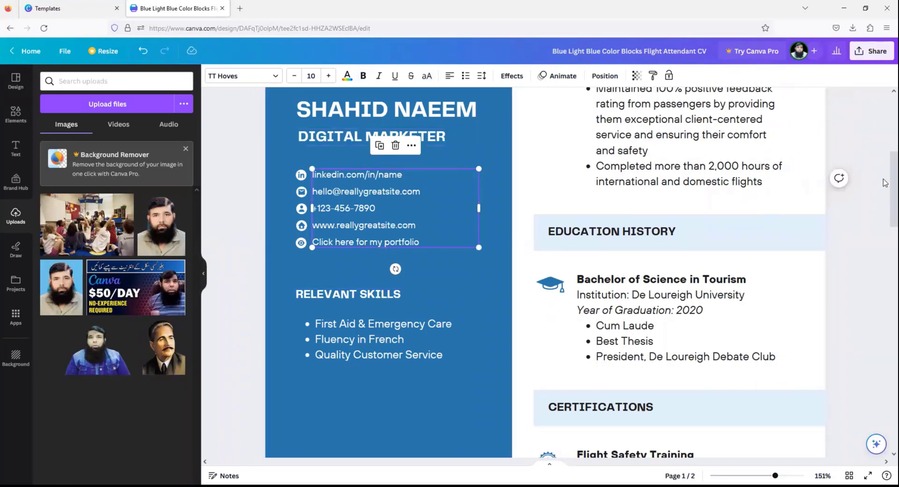
- Scroll past the Work Experience and Bachelor of Science sections down to the CV's second page
scroll(885, 182, "up", 5)
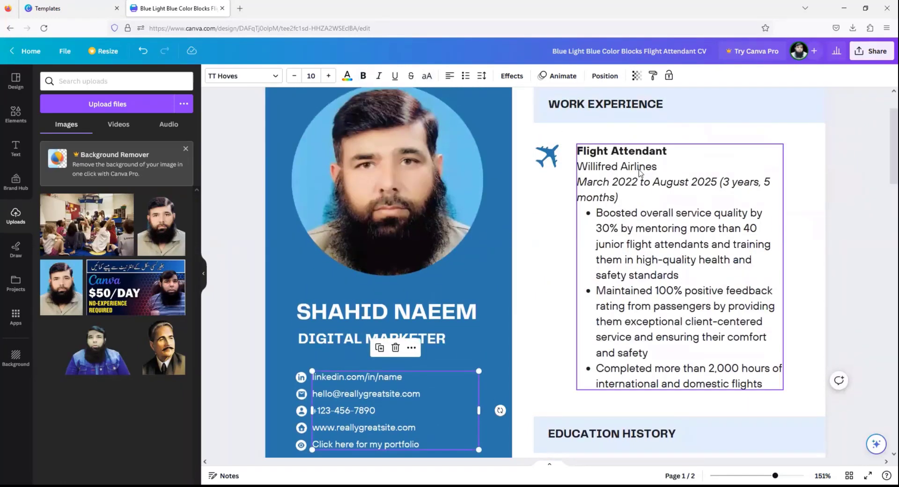
left_click(640, 172)
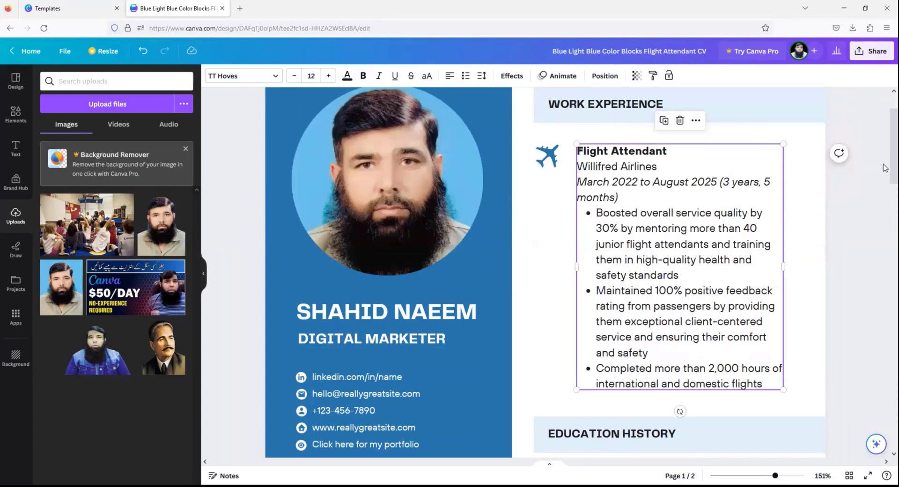
scroll(885, 173, "down", 8)
left_click(651, 176)
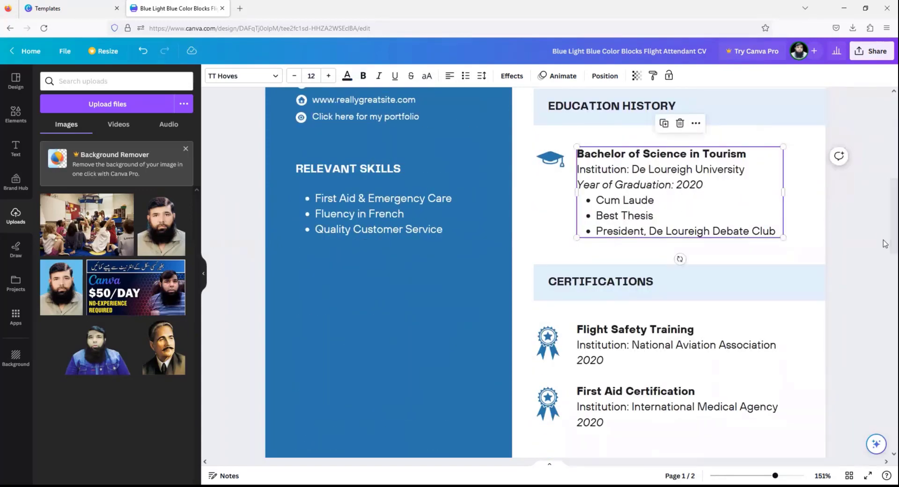
scroll(871, 255, "down", 4)
scroll(646, 286, "down", 3)
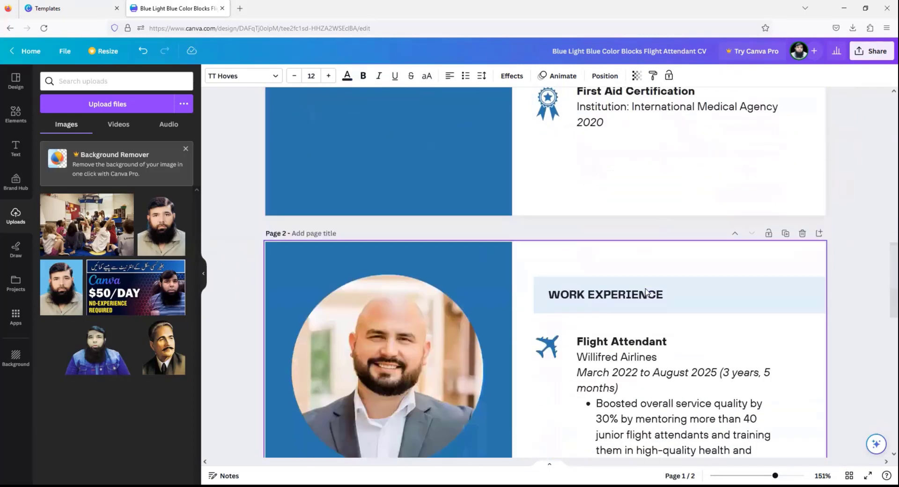
scroll(645, 291, "down", 2)
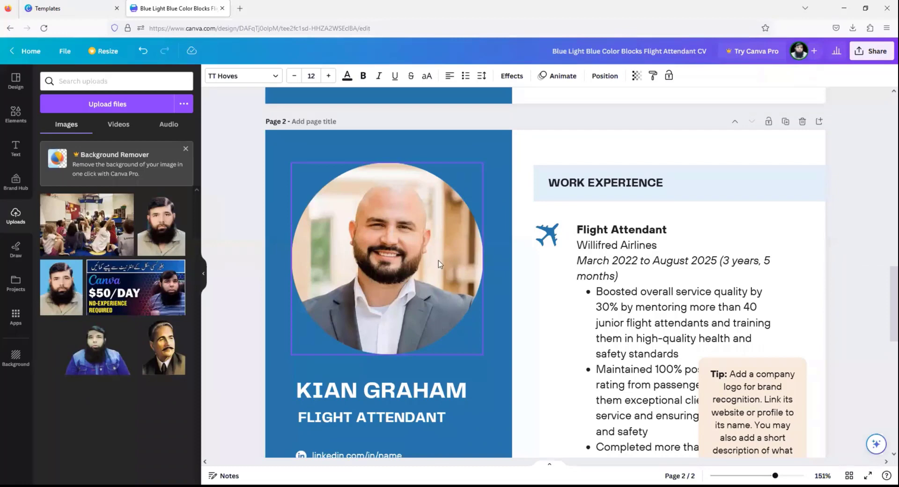
- Put the $50/DAY banner upload into page 2's circle frame, cropped around the man's face
left_click_drag(166, 346, 356, 336)
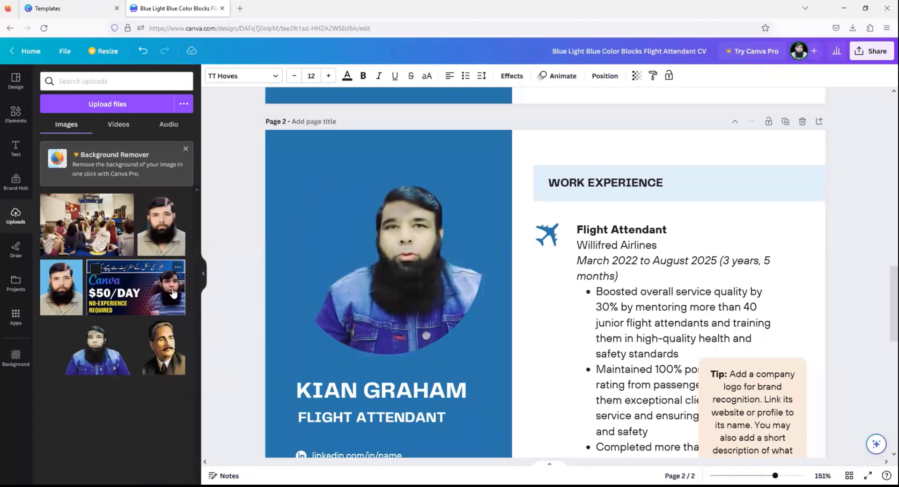
left_click_drag(336, 246, 279, 260)
double_click(399, 275)
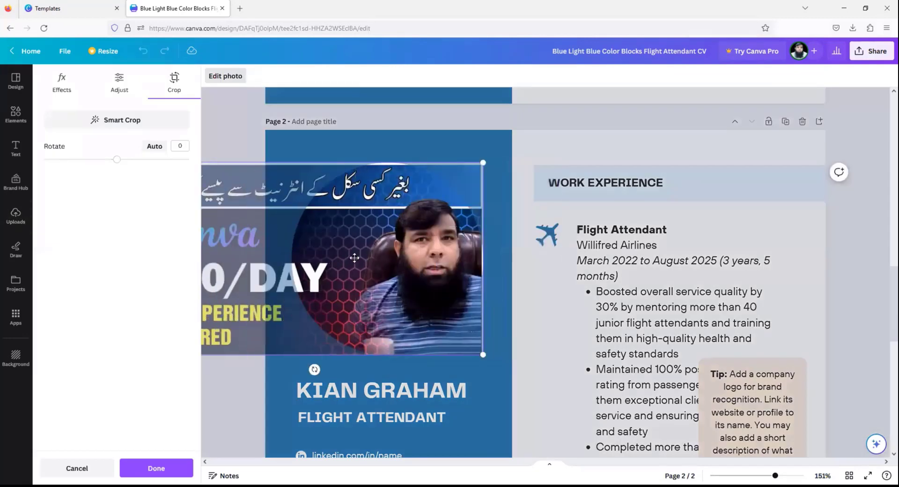
key("Return")
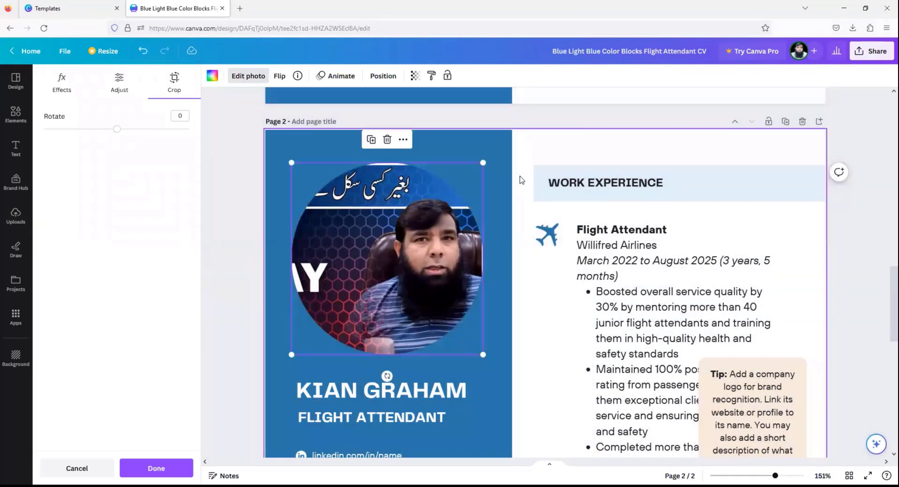
left_click(519, 181)
double_click(352, 231)
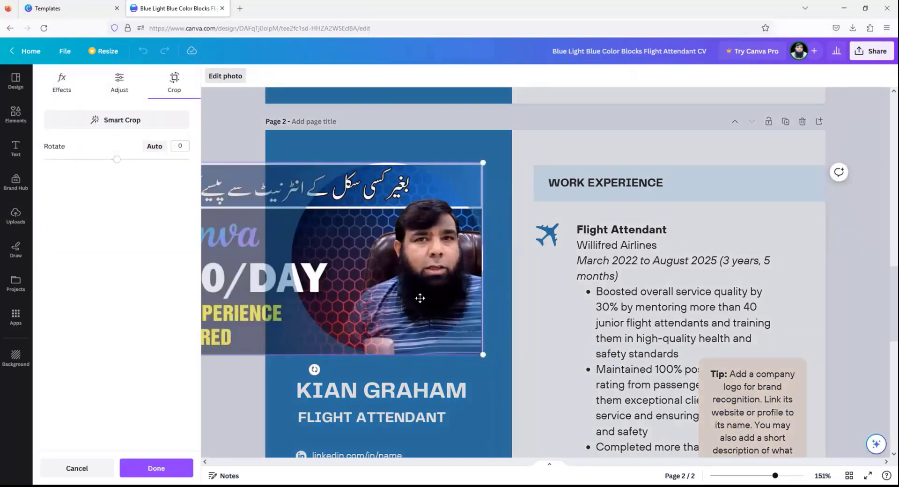
left_click(504, 165)
scroll(480, 323, "down", 5)
scroll(479, 325, "up", 15)
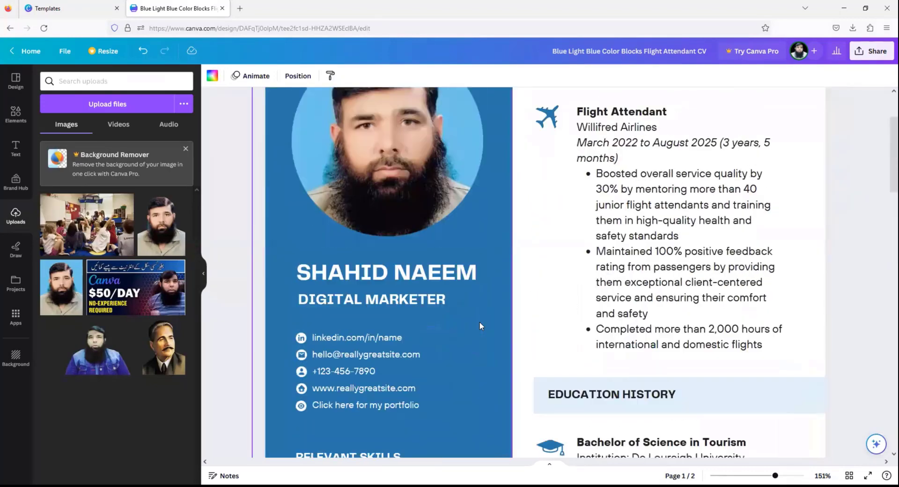
- Download the flight attendant CV as a PDF Standard file
scroll(478, 321, "up", 1)
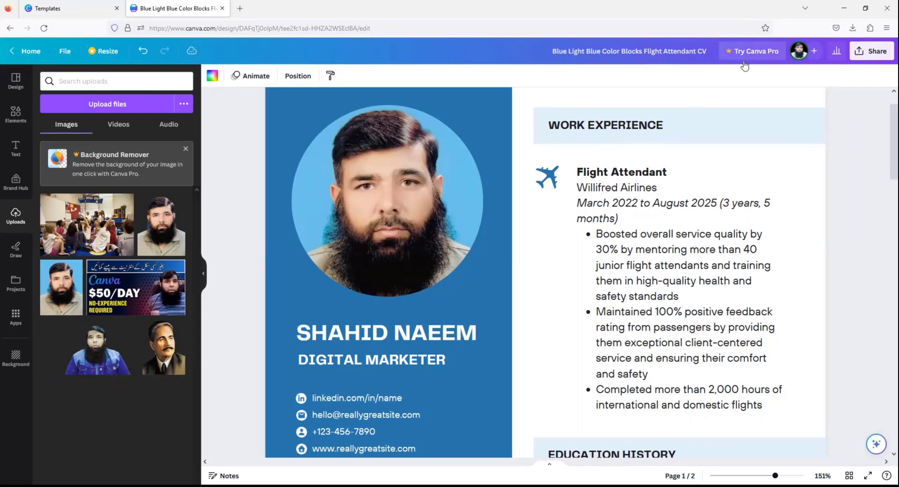
left_click(887, 51)
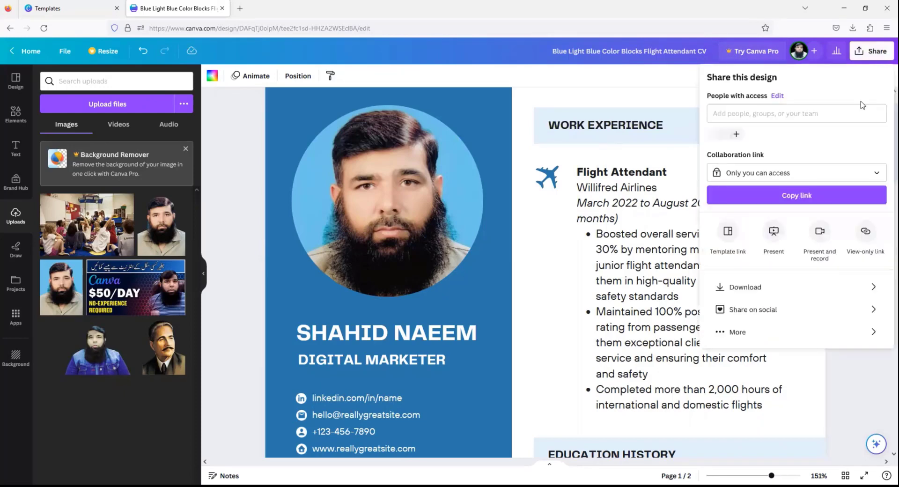
left_click(748, 290)
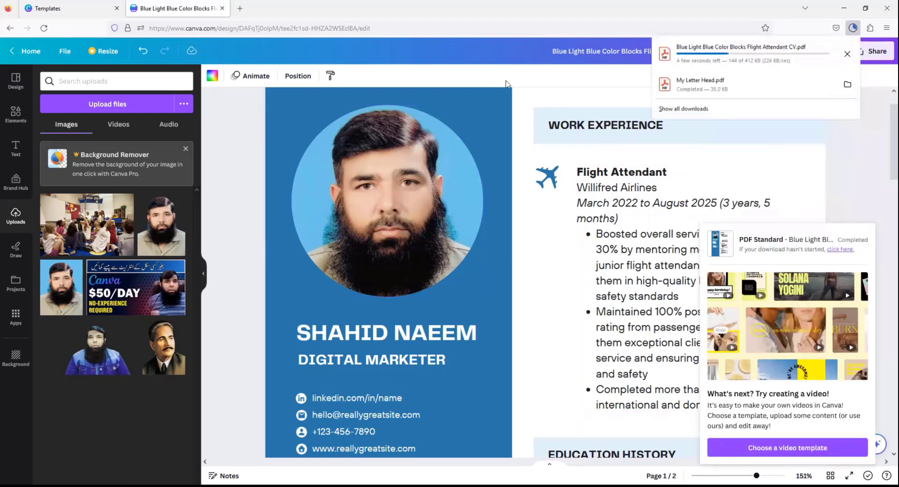
- Close the CV editor tab, return to the CV results and select the search term
left_click(221, 9)
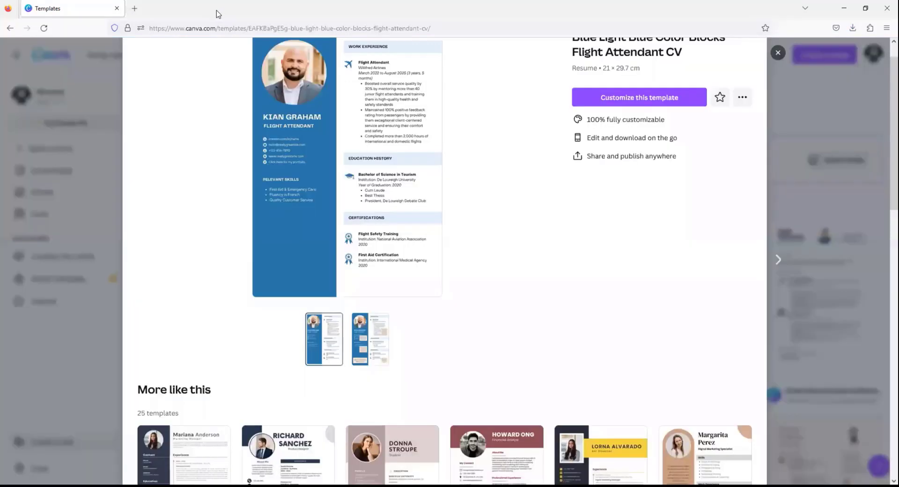
left_click(9, 28)
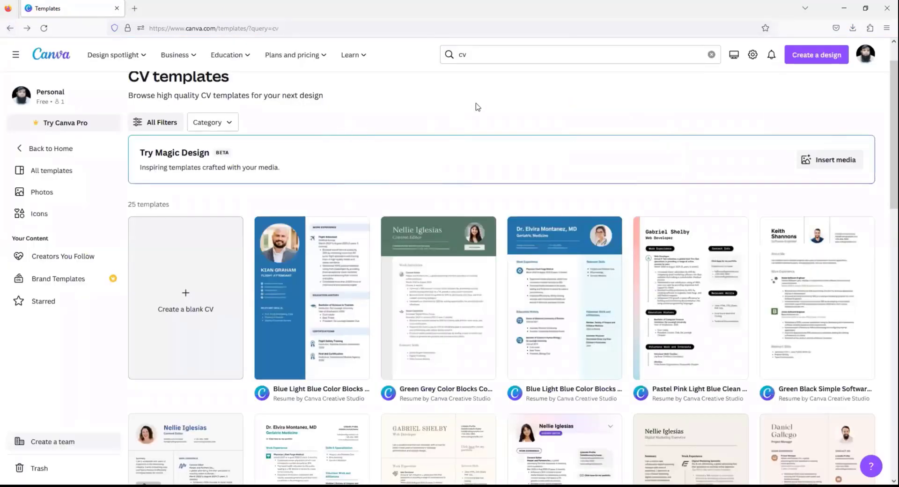
left_click(448, 54)
left_click(448, 55)
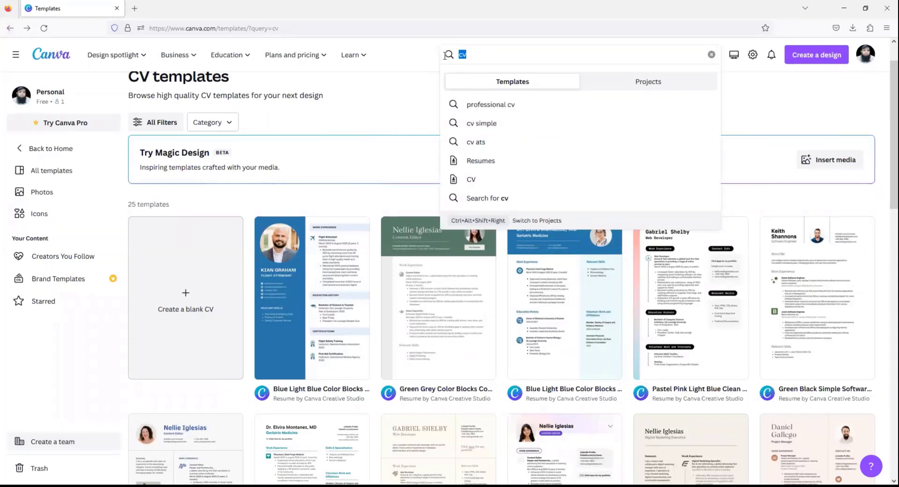
- Search for 'instagram post' templates and create a blank Instagram Post design
type("INSTAGRAM-POST")
key("Return")
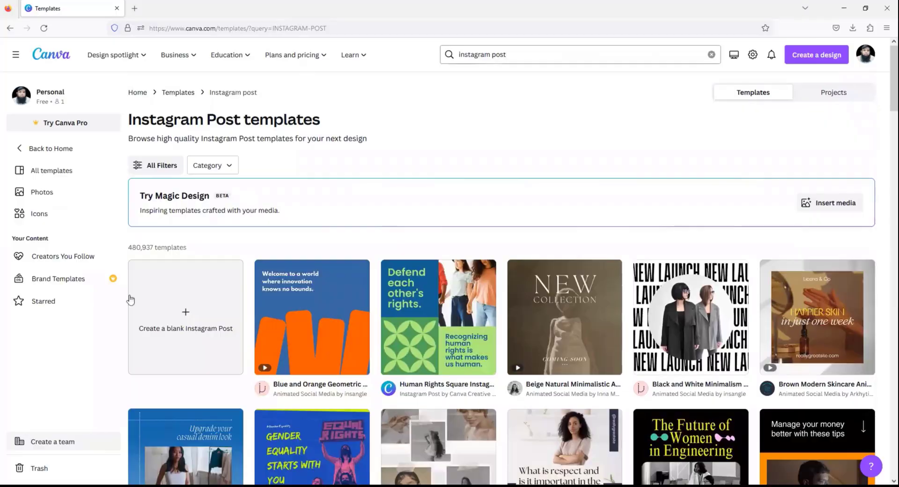
left_click(234, 277)
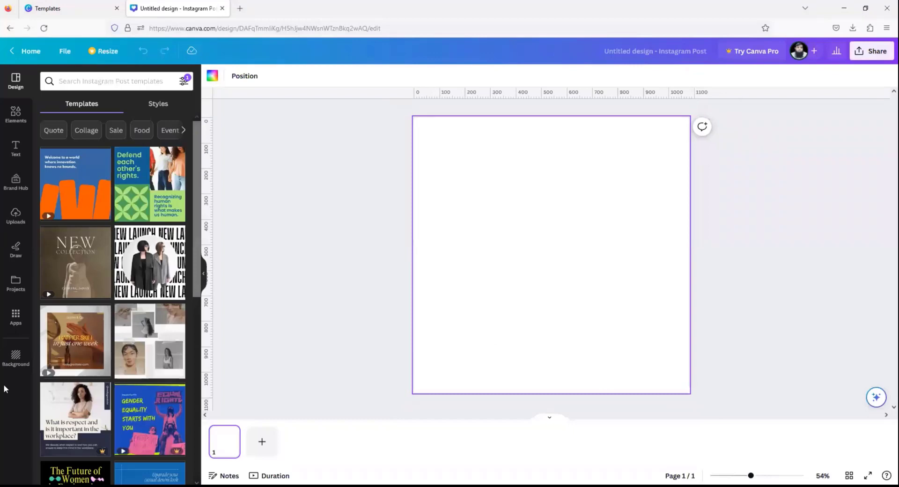
- After trying a wood-grain photo and solid violet, give the post a navy-to-blue gradient background
left_click(14, 360)
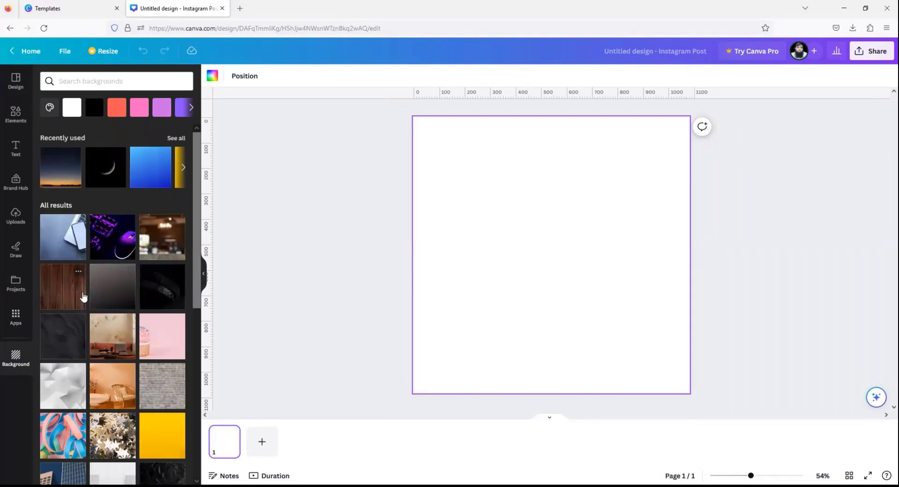
left_click(83, 296)
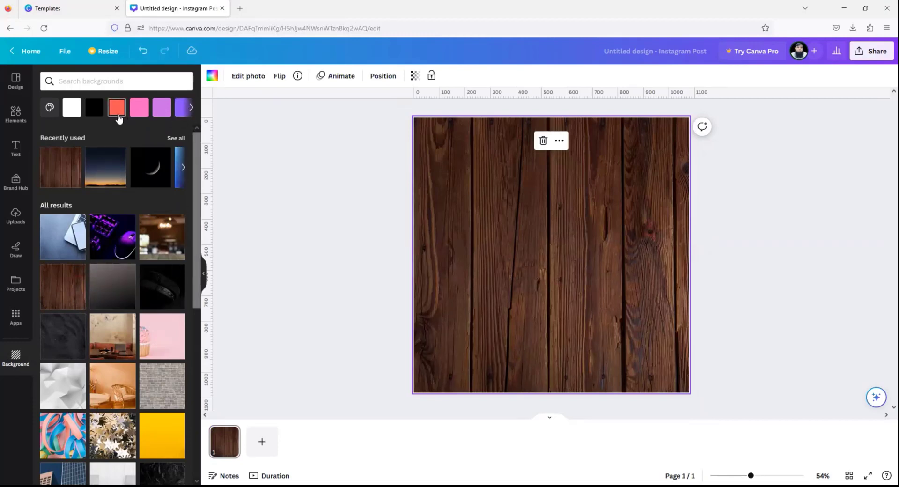
left_click(162, 107)
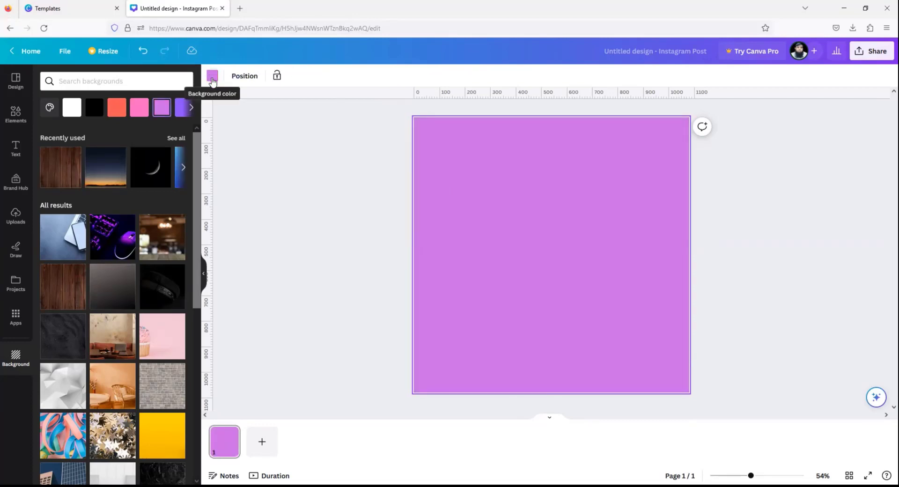
left_click(212, 79)
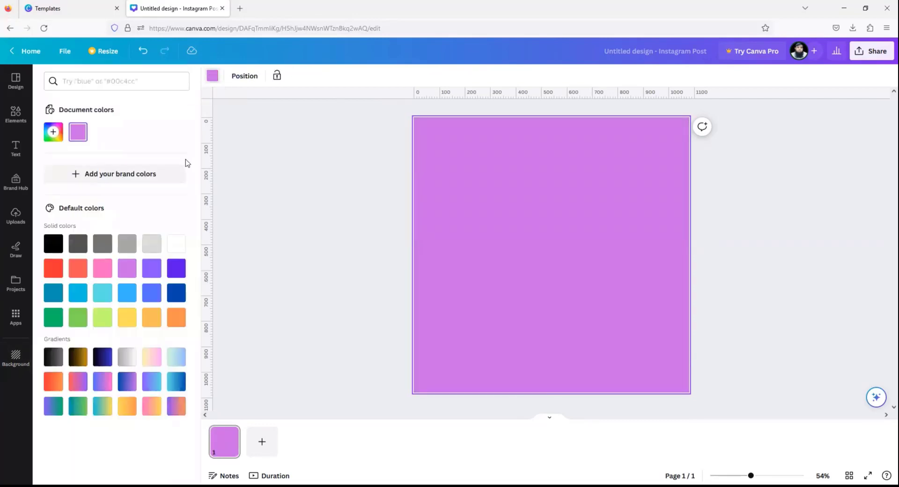
left_click(102, 358)
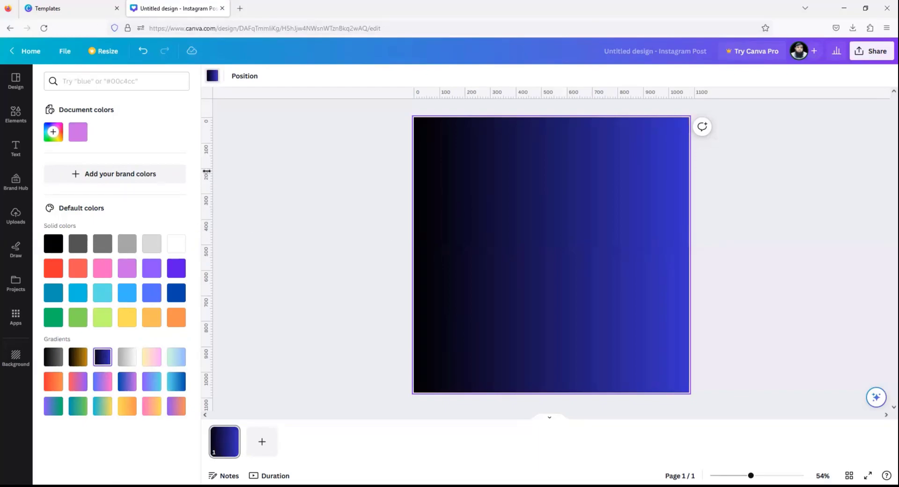
left_click(17, 155)
- Add a heading reading 'KARWAN TRADERS' centred on the gradient post
left_click(17, 156)
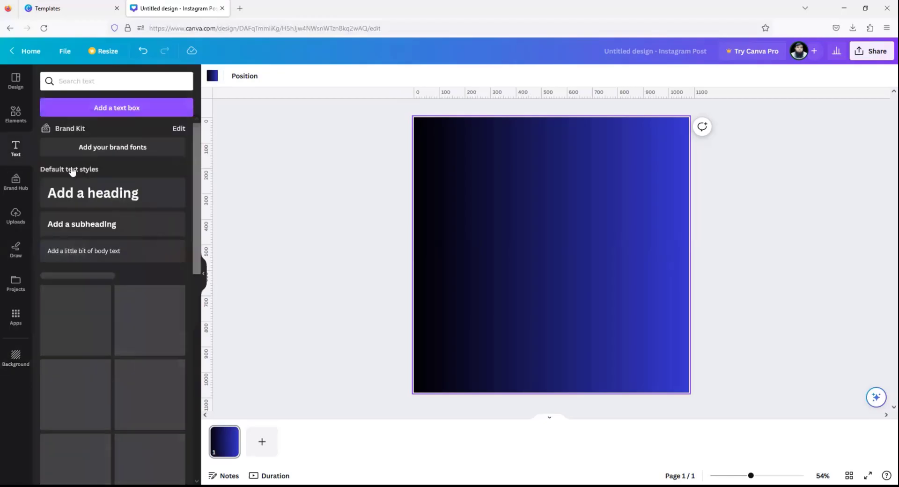
left_click(104, 197)
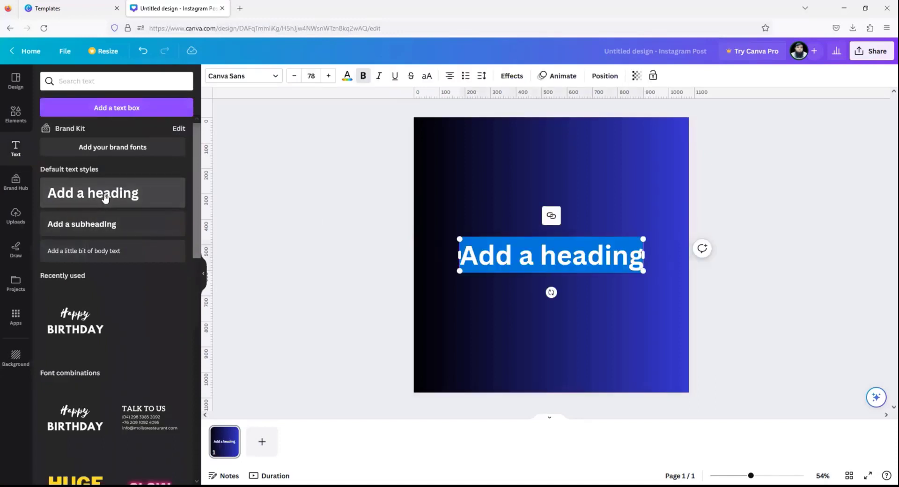
type("K")
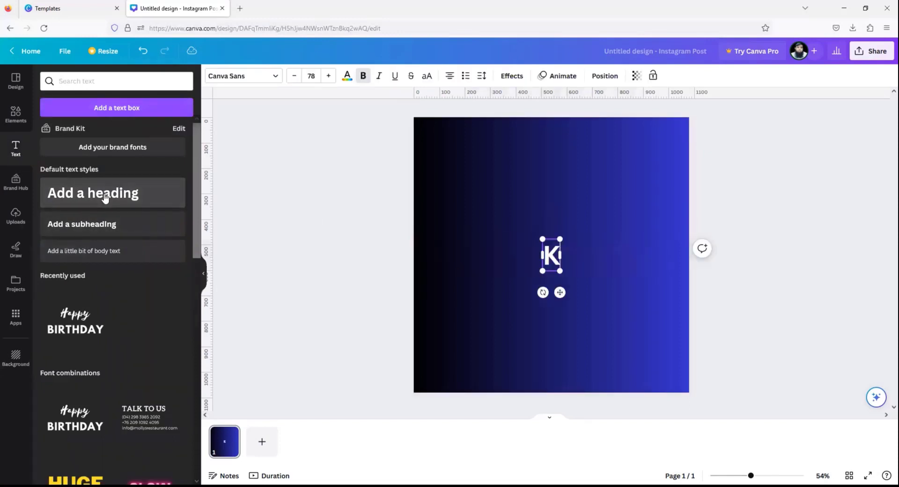
type("ARWAN T")
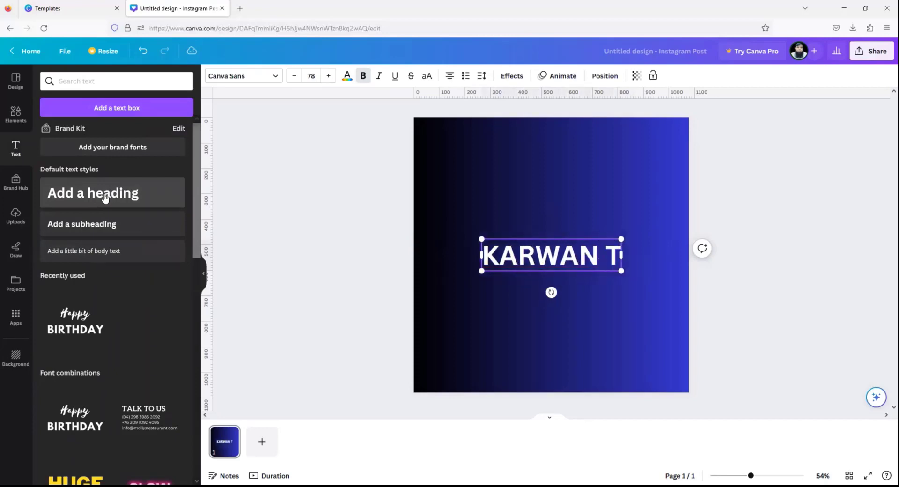
type("RADERS")
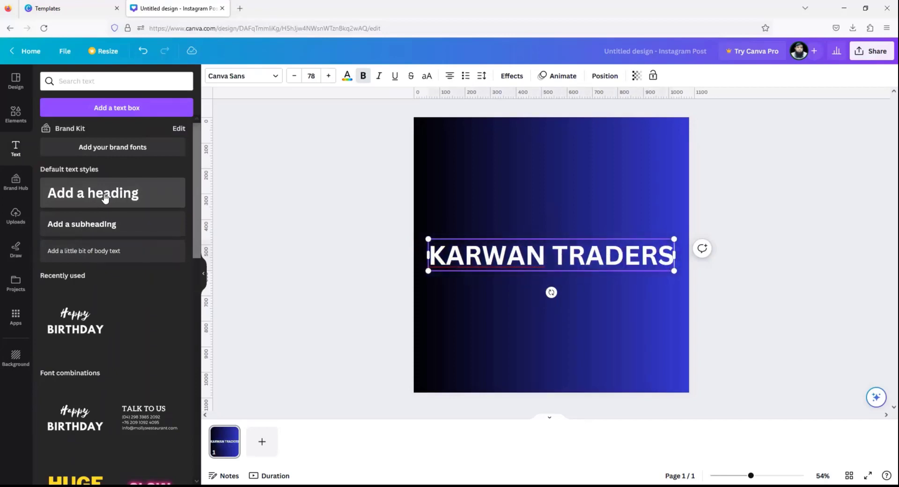
left_click(472, 321)
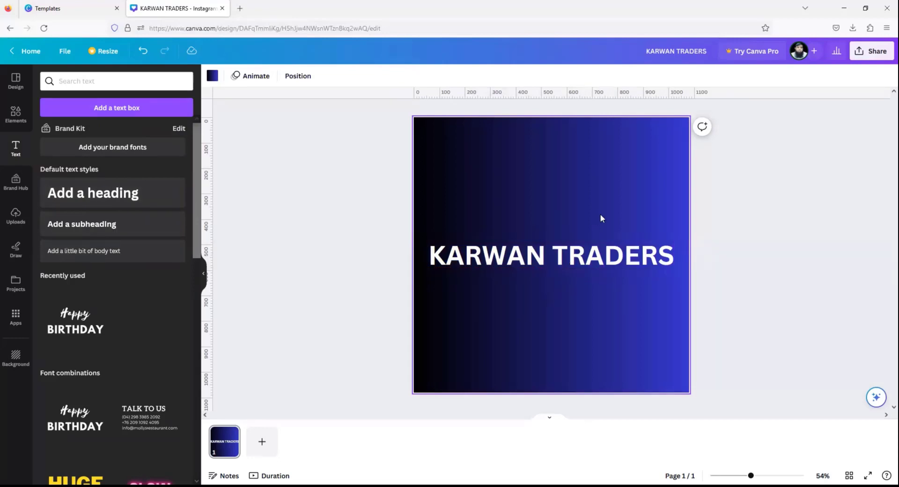
- Select the KARWAN TRADERS heading and show its text Effects options
left_click(603, 256)
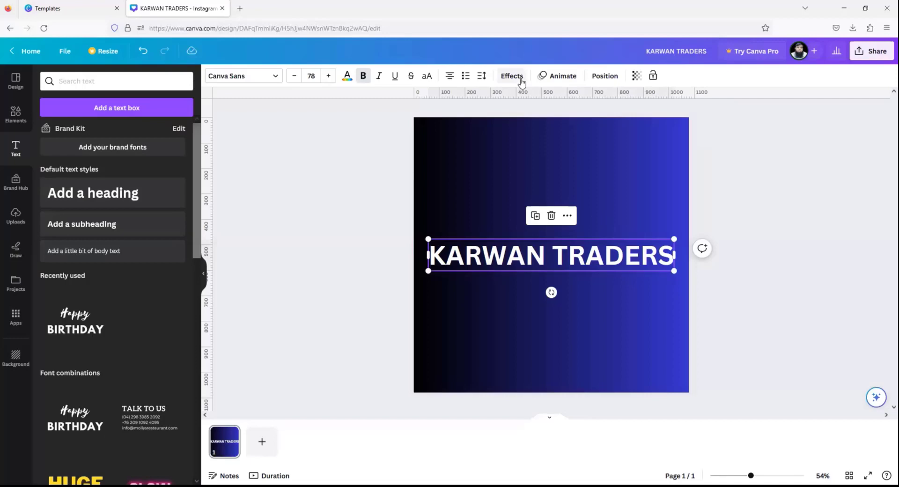
left_click(587, 153)
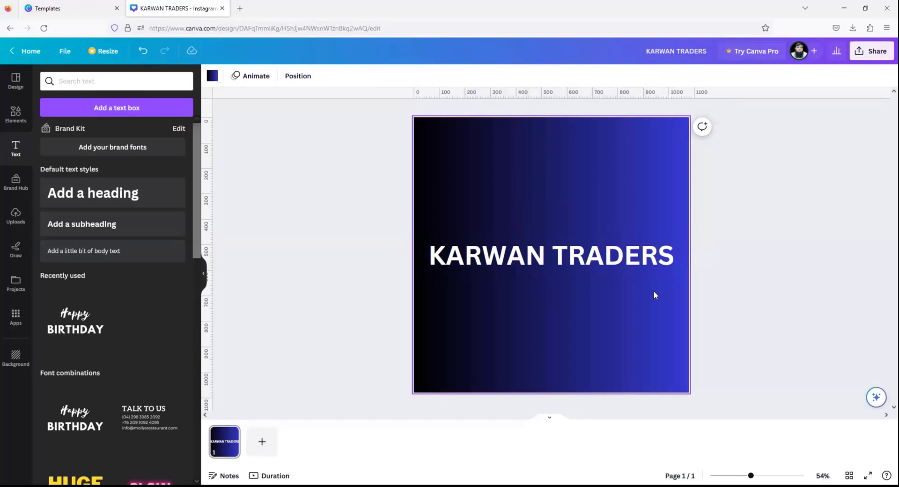
left_click(540, 258)
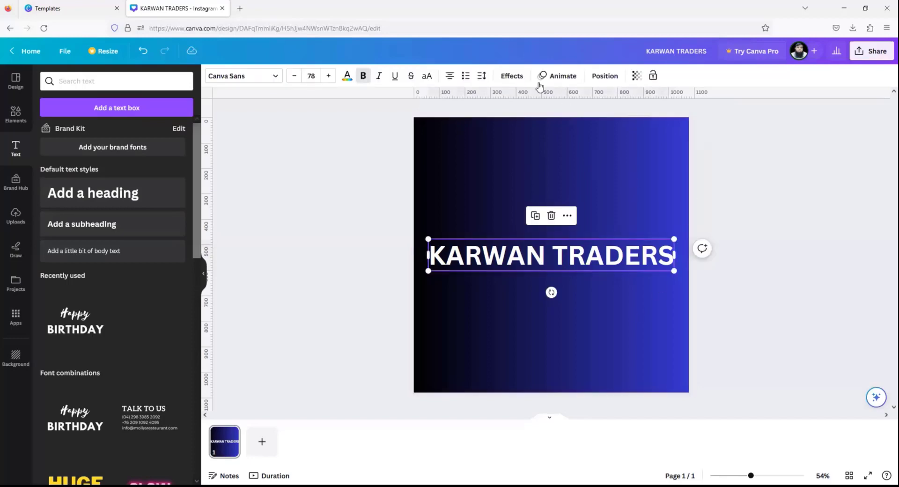
left_click(513, 77)
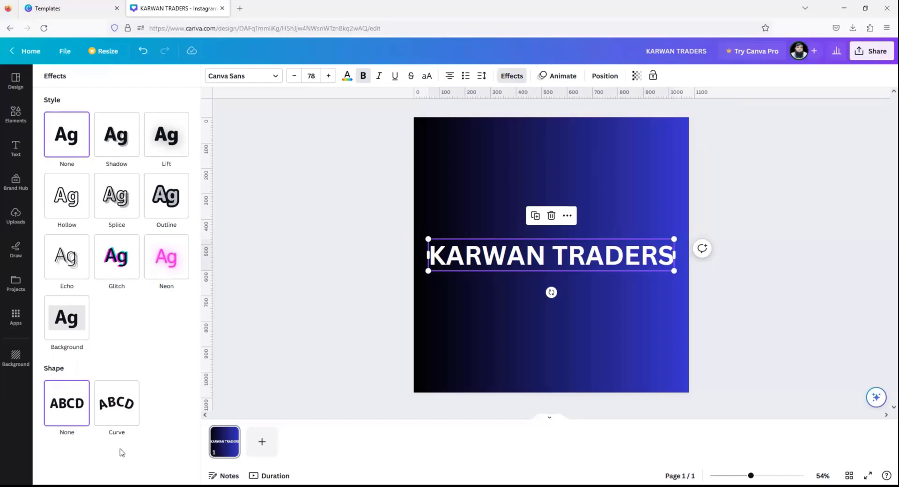
- Move the KARWAN TRADERS heading to the top, trying a Curve shape before setting Shape to None
left_click(123, 410)
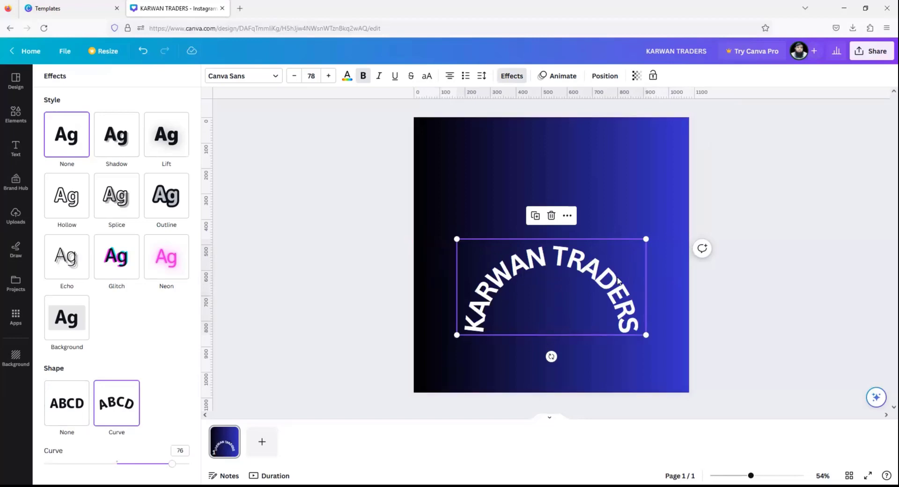
left_click_drag(603, 280, 593, 173)
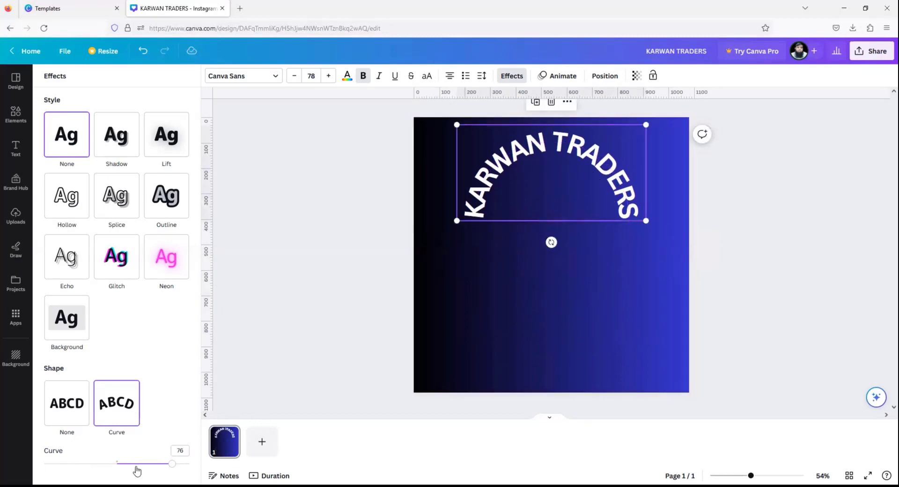
left_click(171, 465)
mouse_move(171, 466)
left_mouse_down()
mouse_move(142, 463)
mouse_move(160, 464)
left_mouse_up()
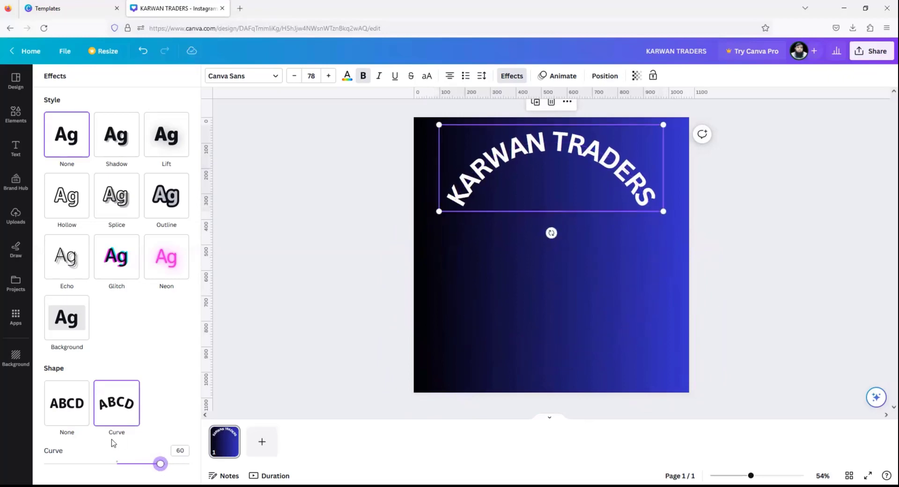
left_click(80, 418)
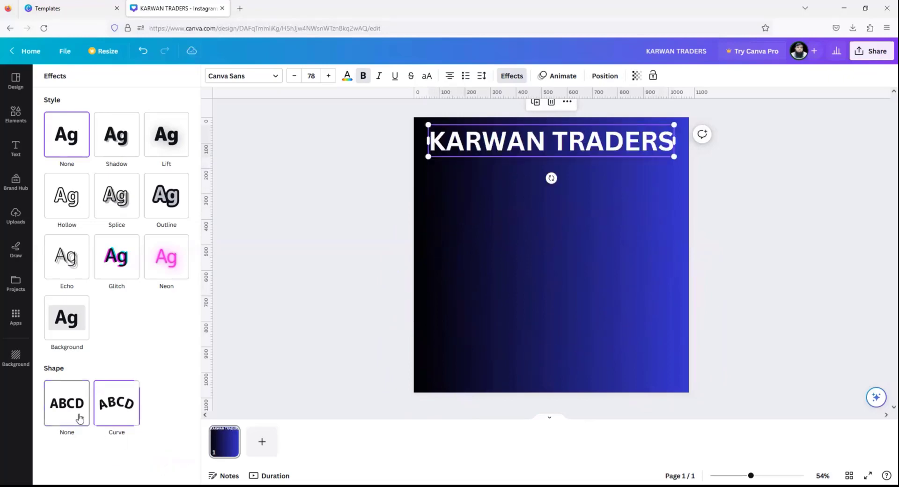
left_click(116, 415)
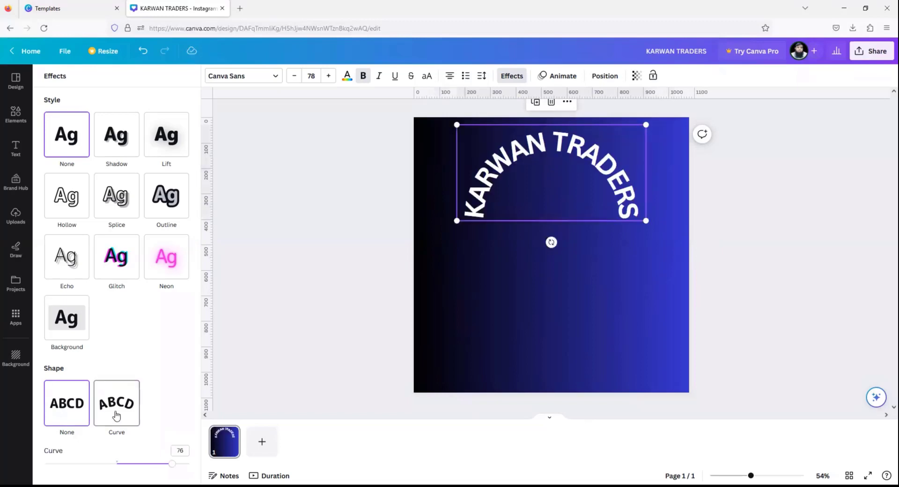
left_click(67, 414)
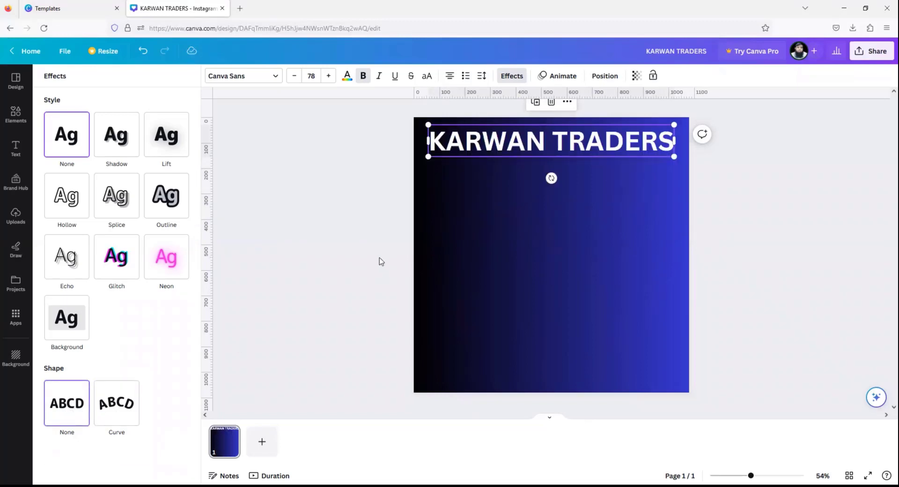
left_click(124, 139)
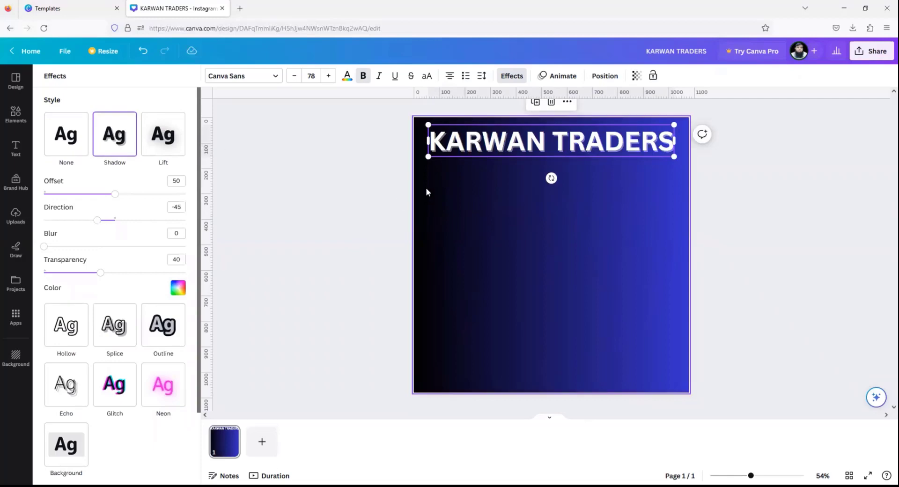
left_click_drag(114, 198, 148, 194)
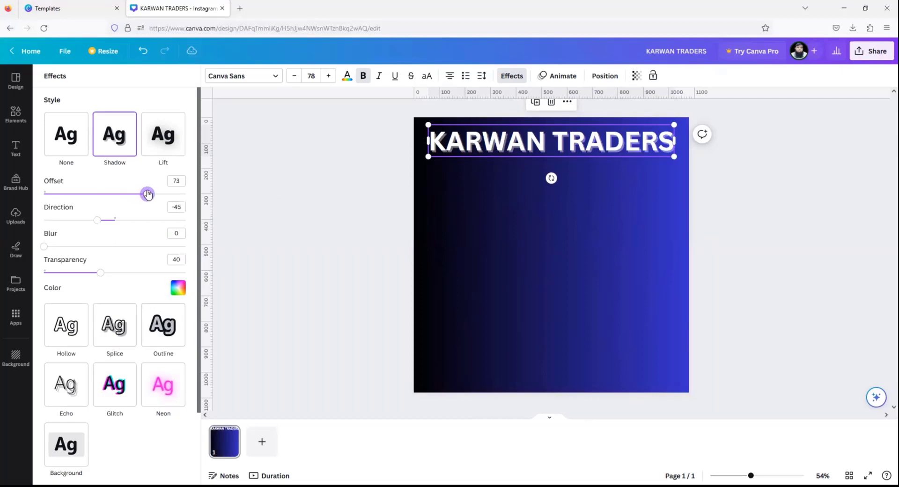
mouse_move(100, 222)
left_mouse_down()
mouse_move(136, 225)
mouse_move(15, 221)
mouse_move(133, 222)
mouse_move(92, 222)
left_mouse_up()
left_click_drag(45, 248, 112, 270)
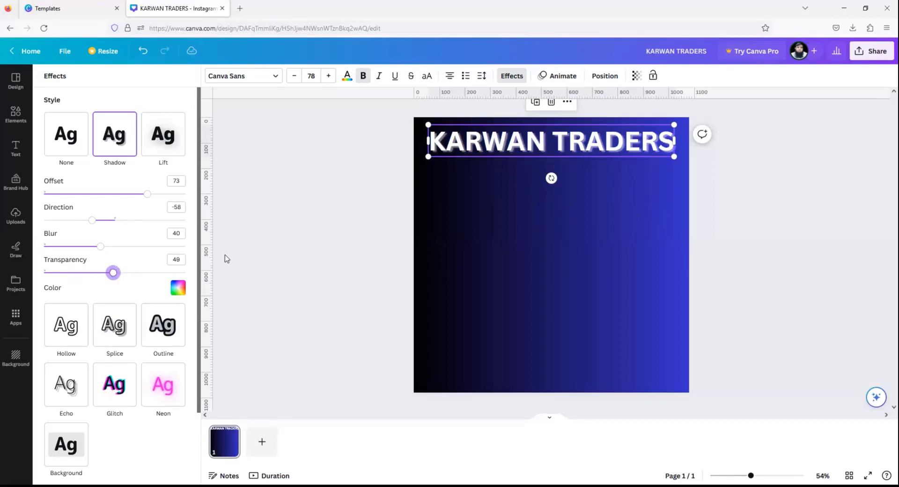
left_click(179, 289)
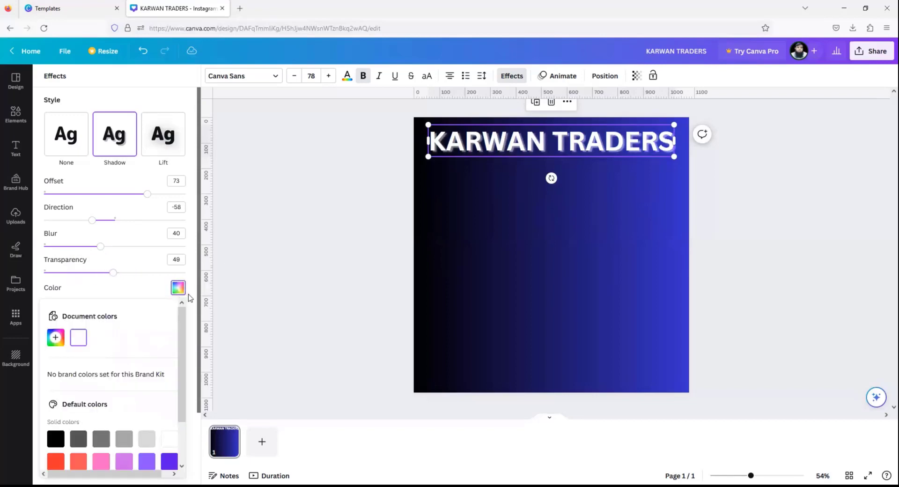
scroll(82, 431, "down", 1)
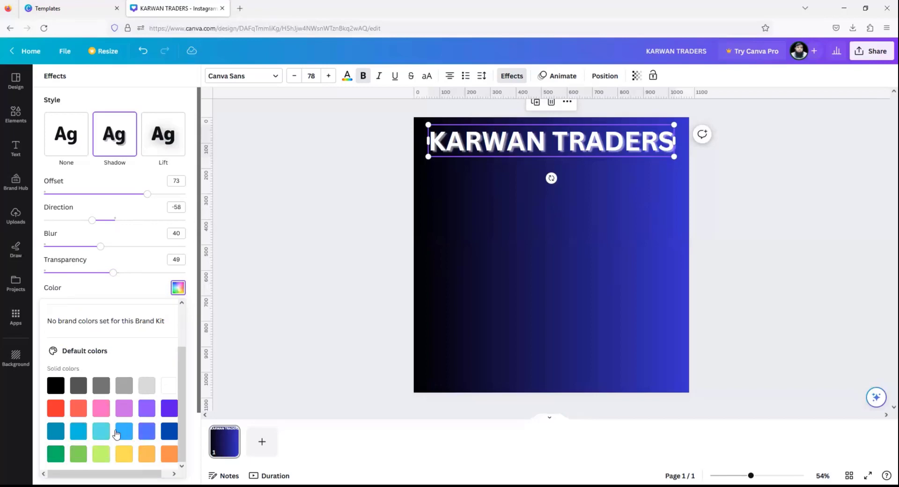
left_click(124, 456)
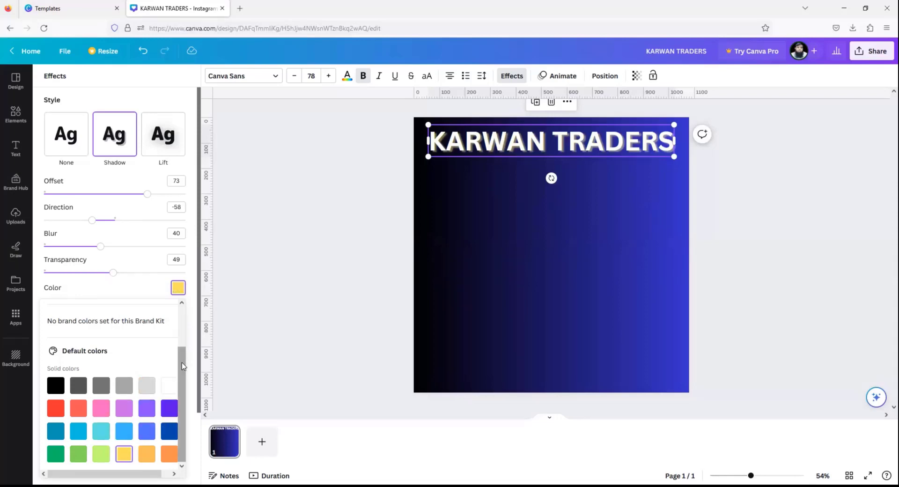
left_click(56, 408)
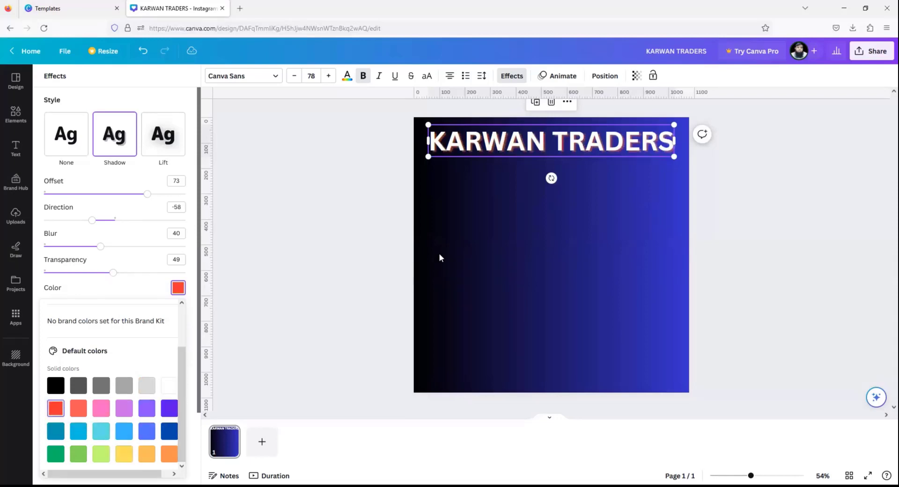
left_click_drag(751, 475, 764, 474)
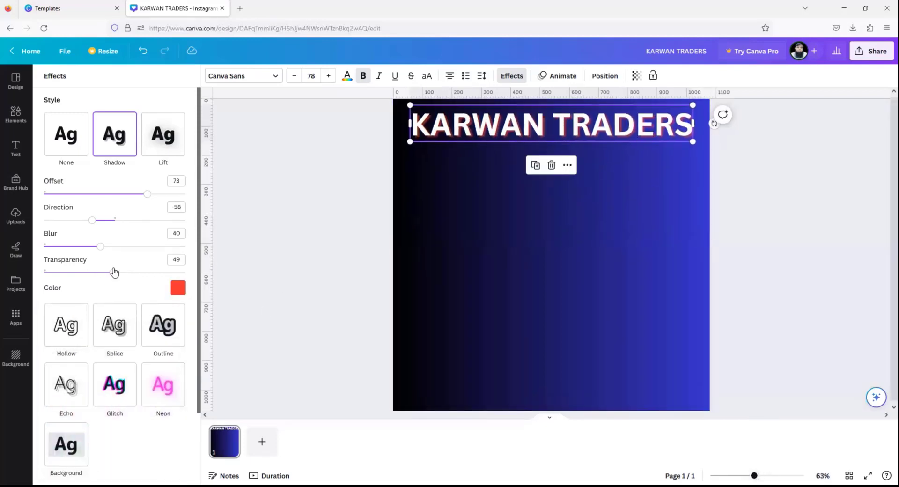
left_click_drag(112, 274, 163, 273)
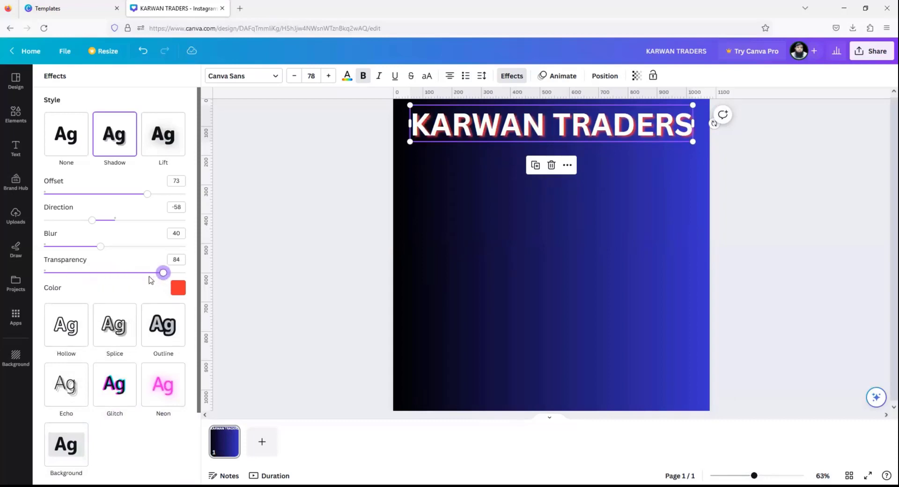
- Try the Lift, Neon, Glitch, Hollow, Splice and Outline effects on the KARWAN TRADERS heading
left_click(69, 140)
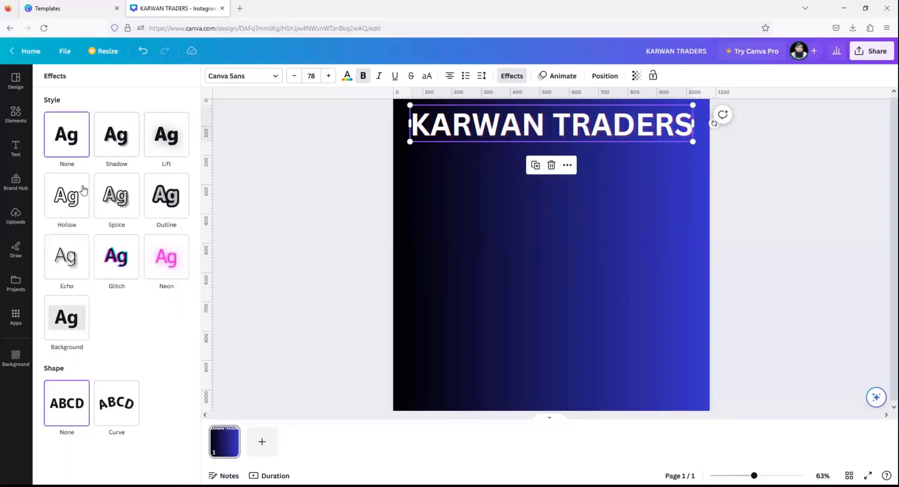
left_click(172, 141)
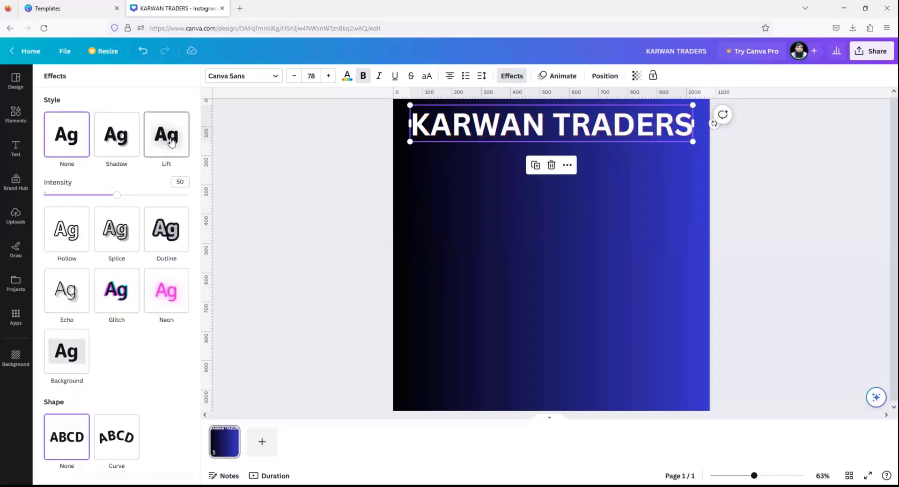
left_click(171, 288)
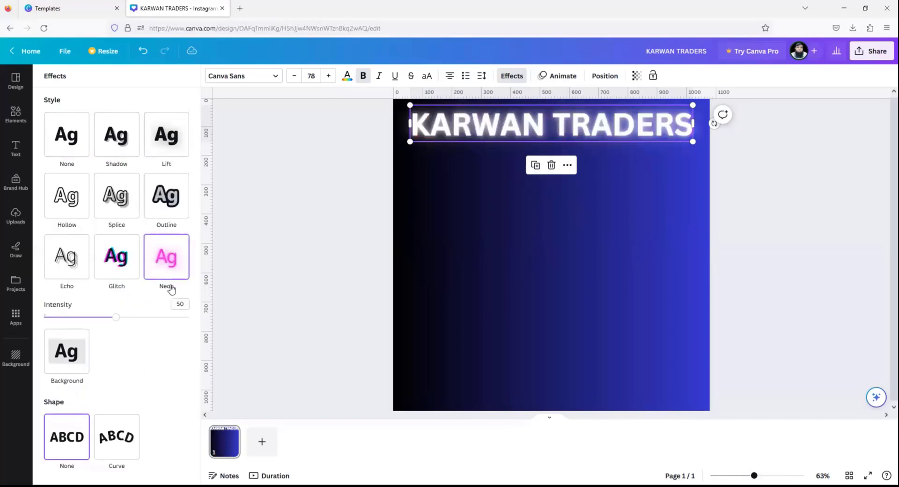
left_click(117, 258)
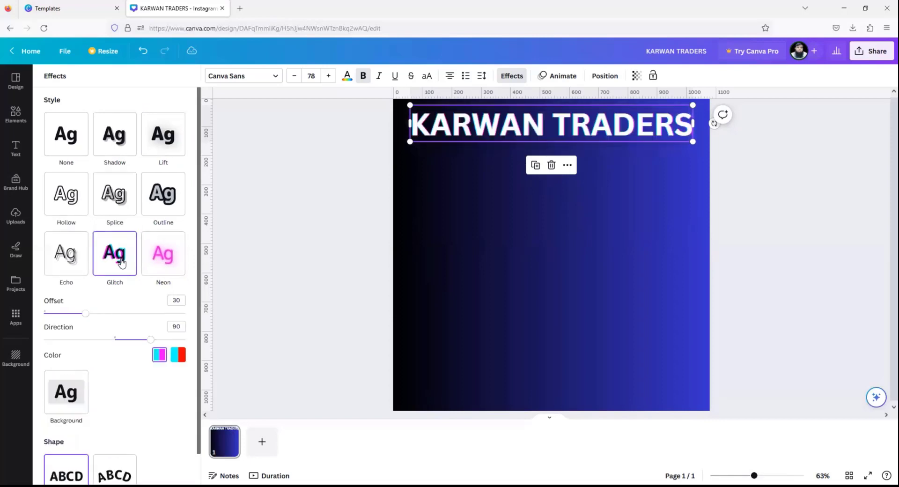
left_click(76, 202)
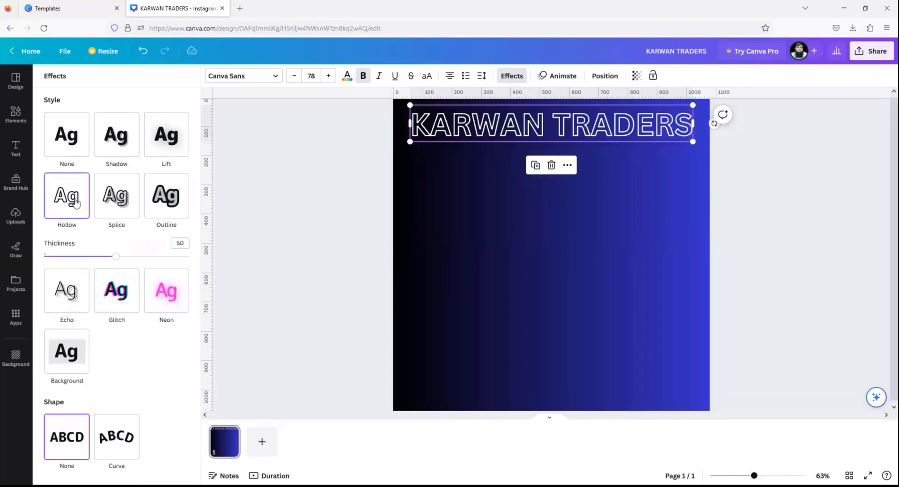
left_click(118, 202)
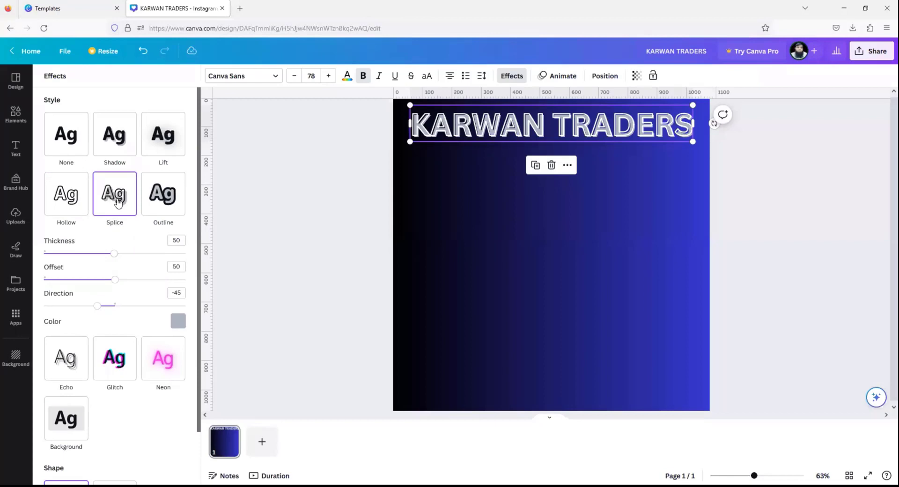
left_click(161, 192)
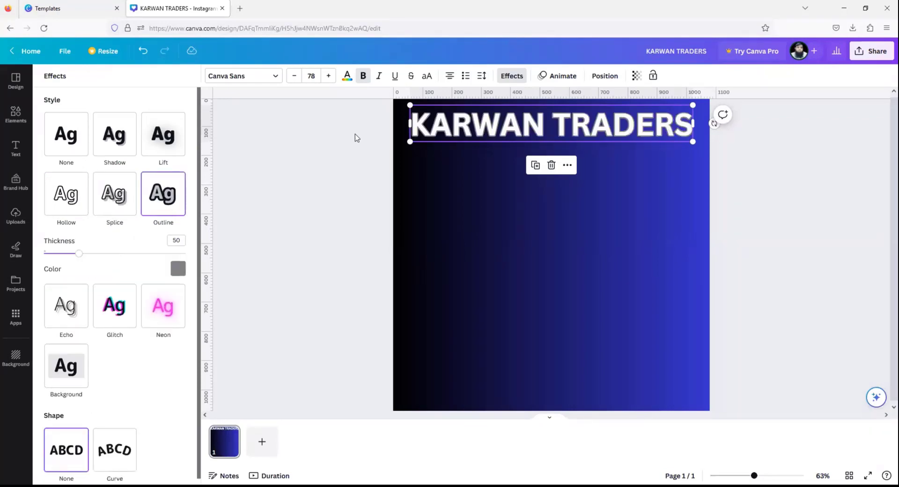
- Tint the heading outline black, then red, then remove the outline effect entirely
left_click(178, 268)
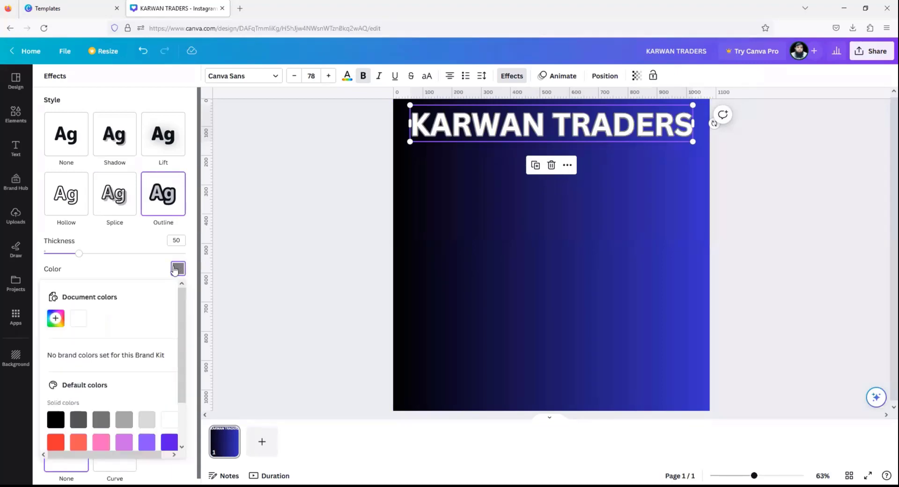
left_click(61, 418)
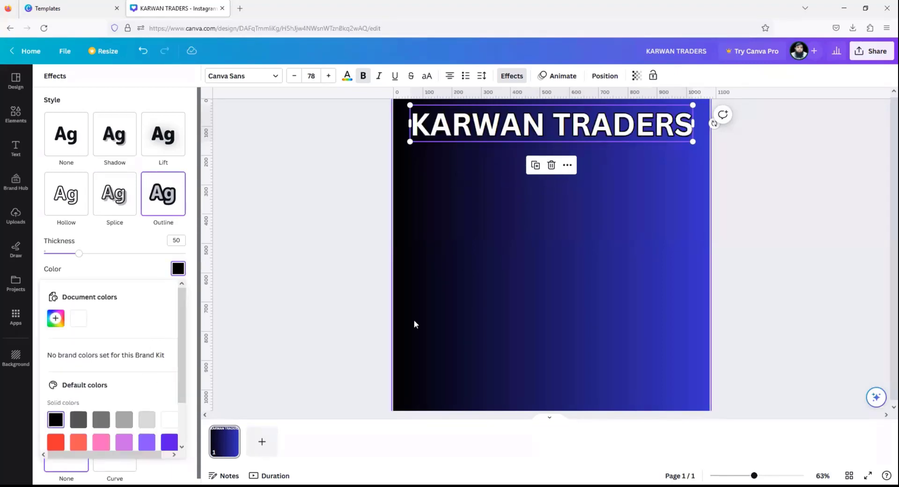
left_click(58, 441)
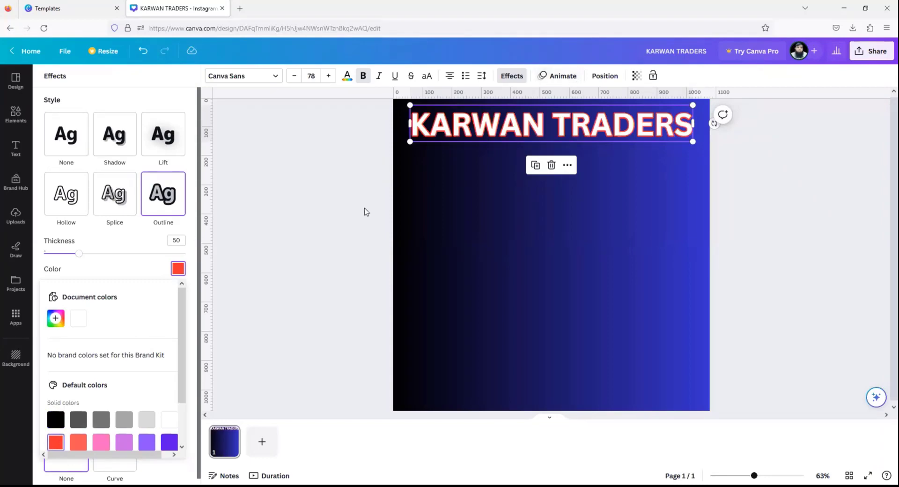
left_click(350, 225)
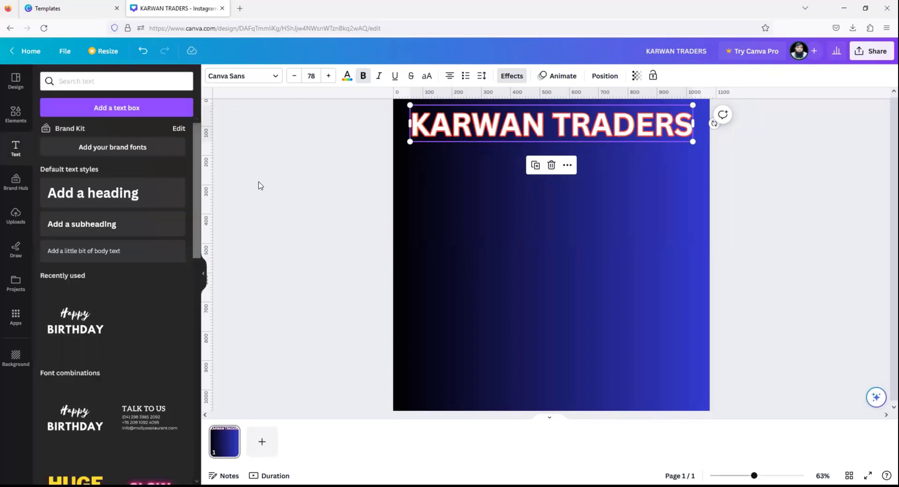
left_click(503, 77)
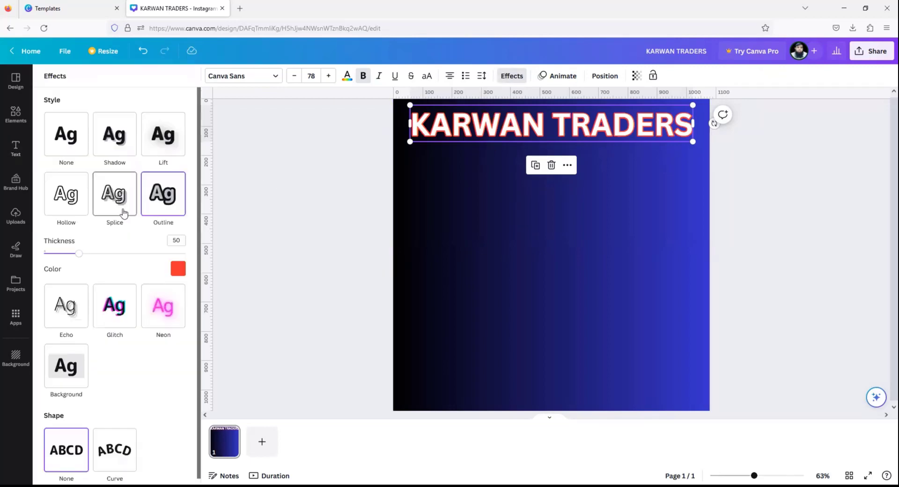
left_click(85, 142)
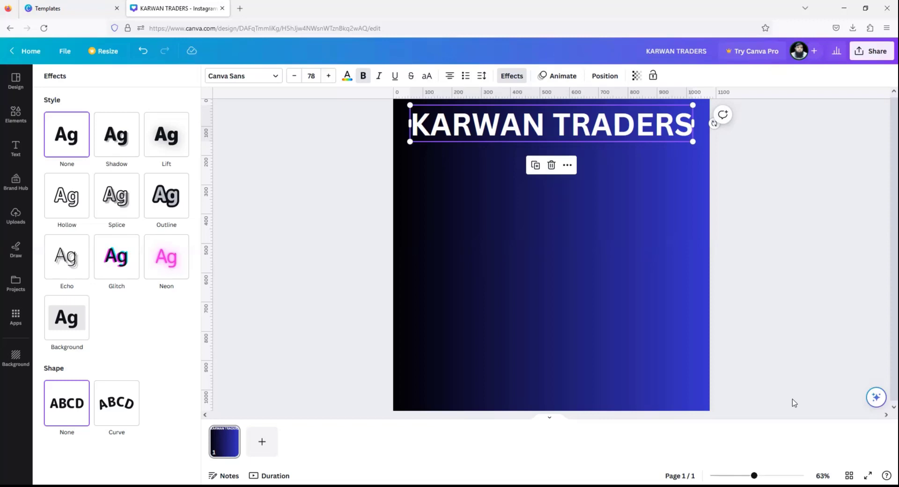
- Reselect the KARWAN TRADERS title box so its text options show
left_click(562, 139)
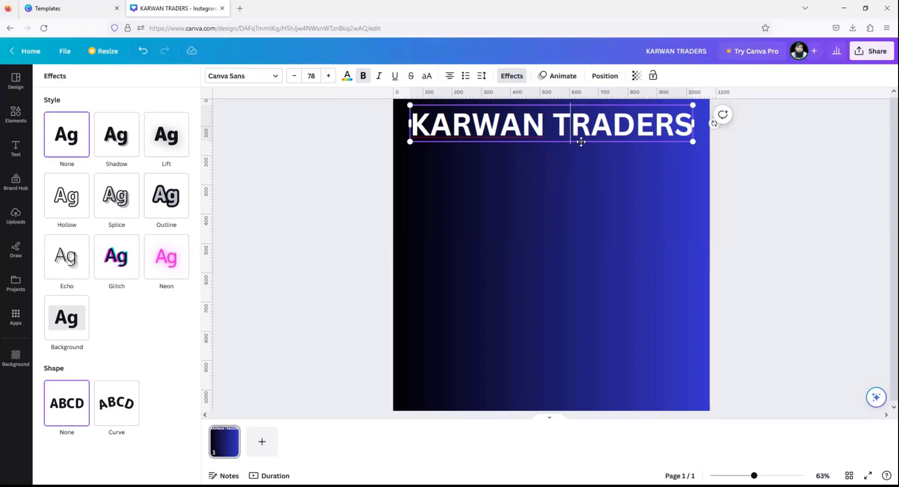
left_click(581, 152)
left_click(513, 130)
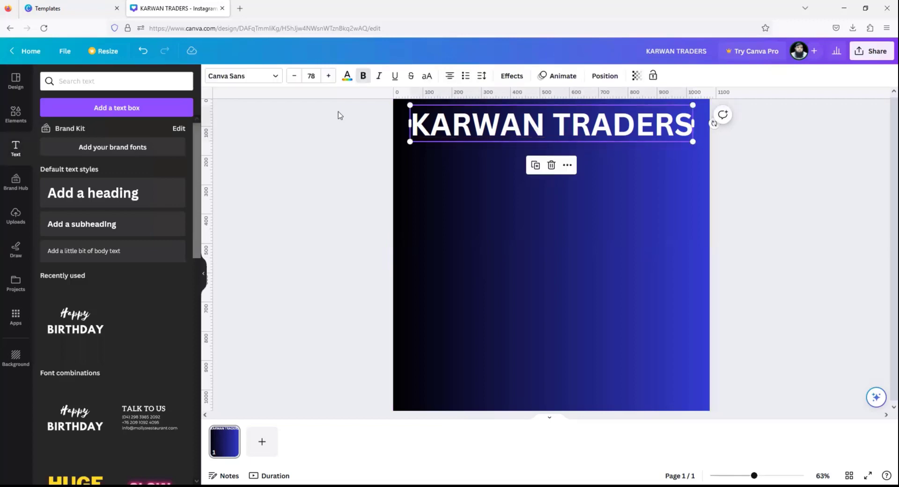
- Search fonts for 'ARABIC' and apply Childos Arabic to the KARWAN TRADERS title
left_click(249, 80)
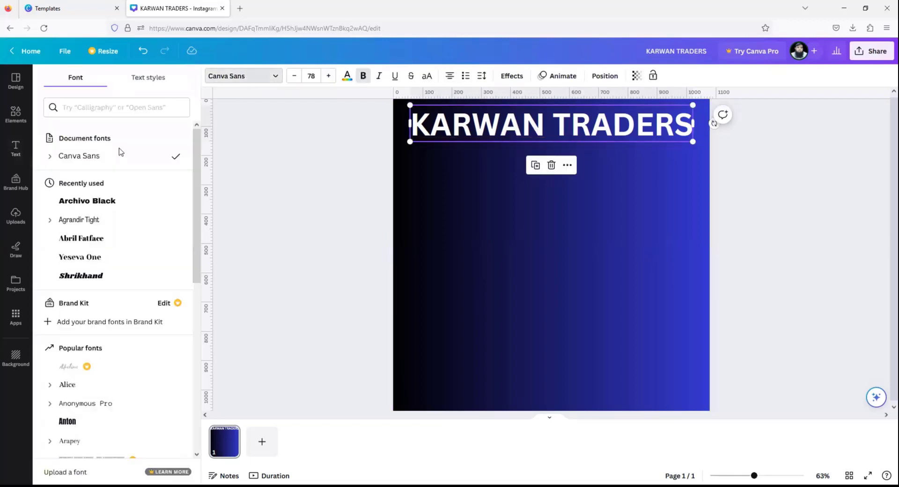
left_click(121, 108)
type("ا")
key("BackSpace")
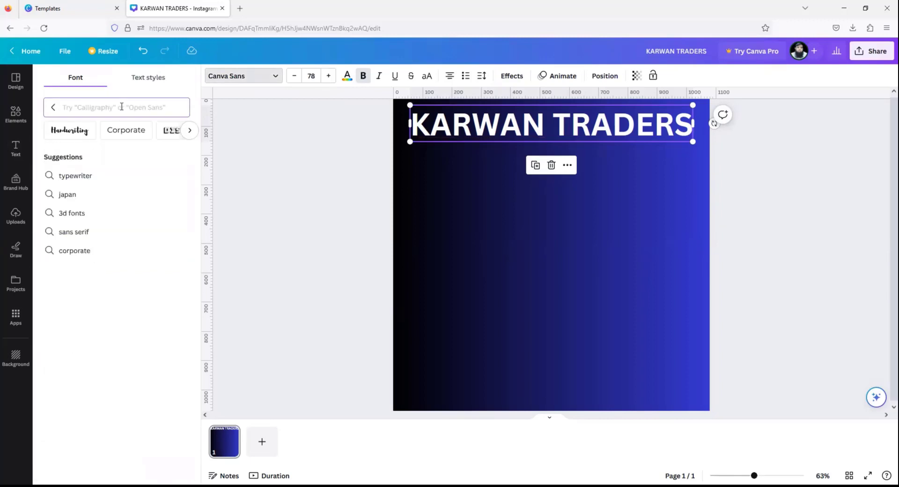
type("ARABIC")
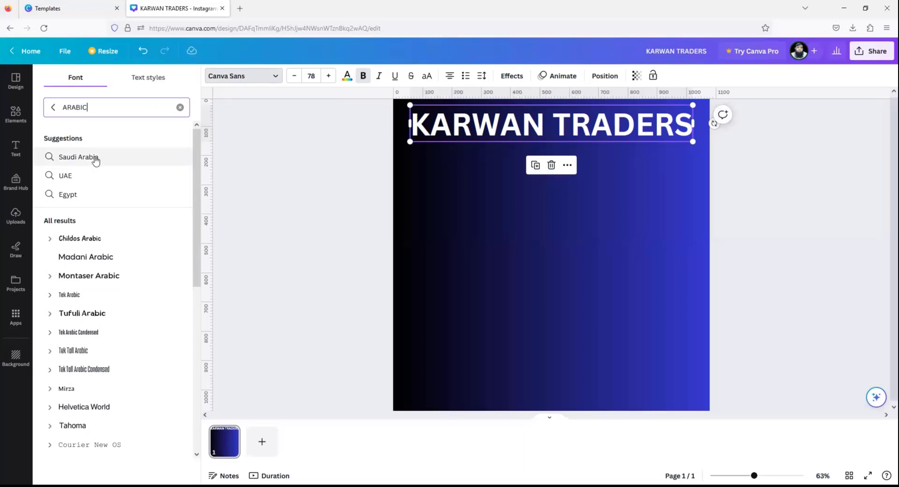
left_click(92, 243)
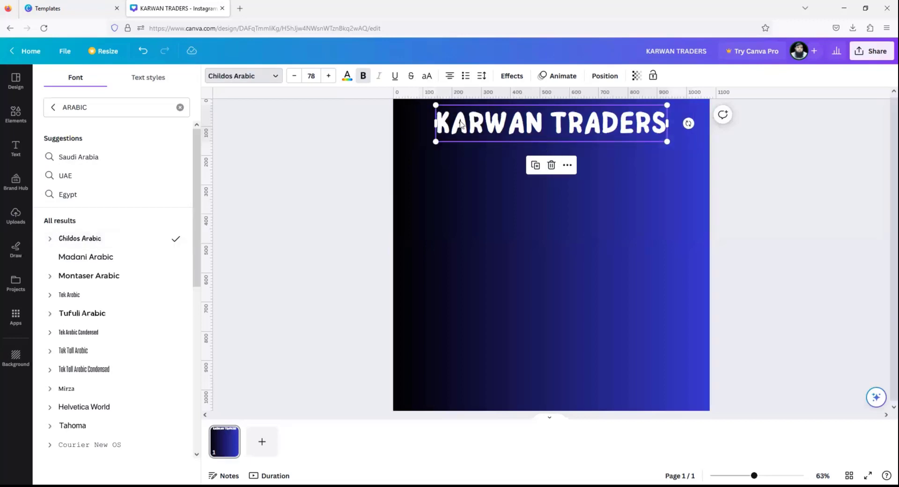
- Replace the KARWAN TRADERS text with the Urdu words کاروان ٹریڈرز
left_click(653, 121)
left_click_drag(654, 121, 430, 118)
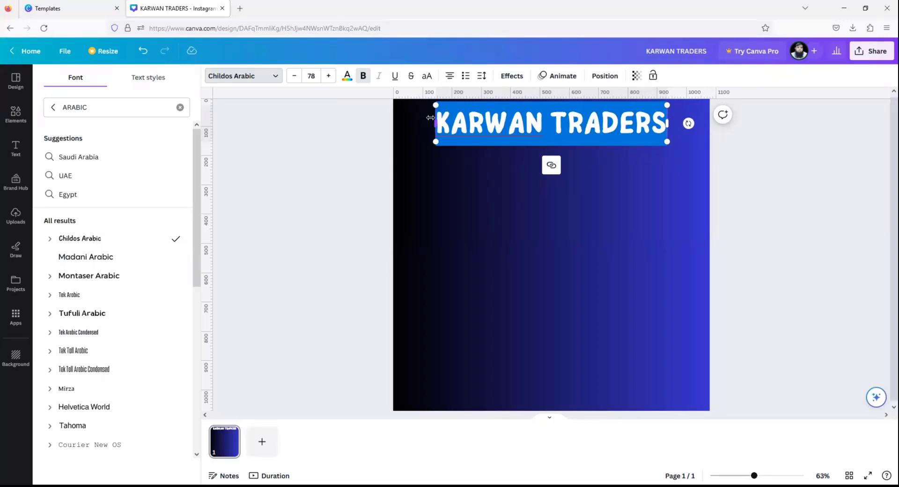
type("کار")
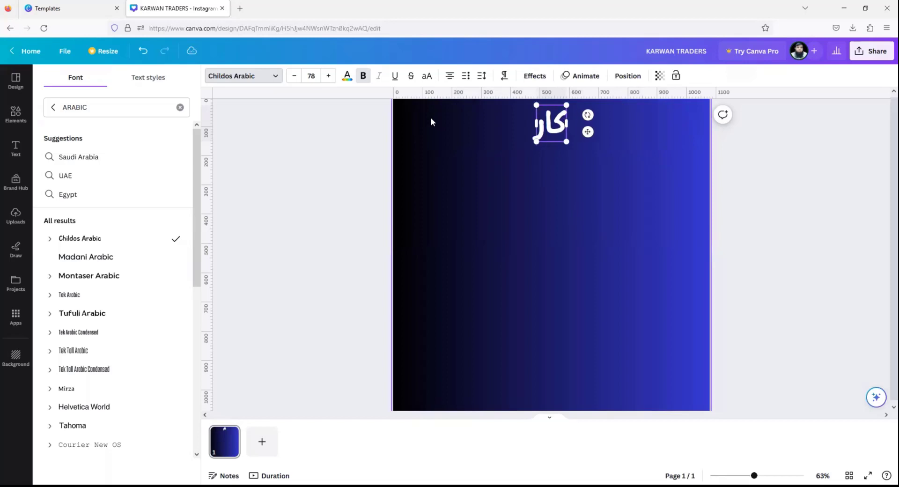
type("وان ٹ")
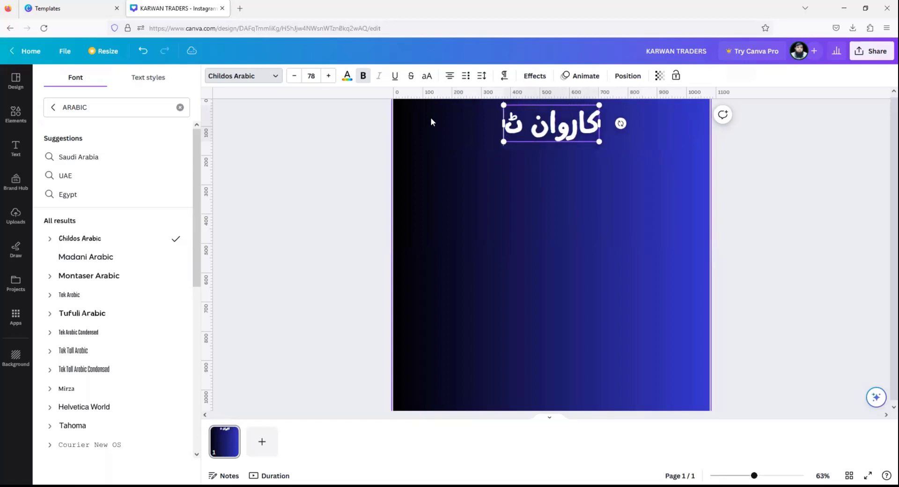
type("ریڈرز")
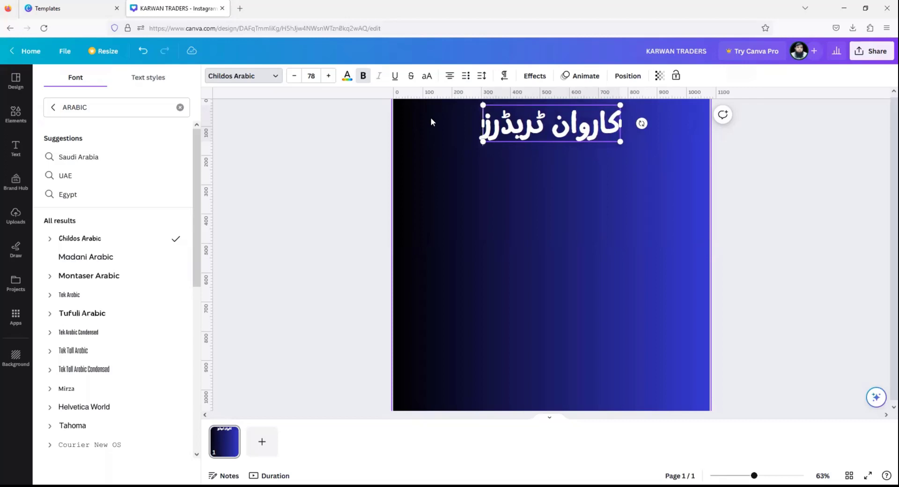
- Move the Urdu title lower on the post and enlarge it to size 146
left_click(582, 135)
left_click_drag(534, 137, 534, 199)
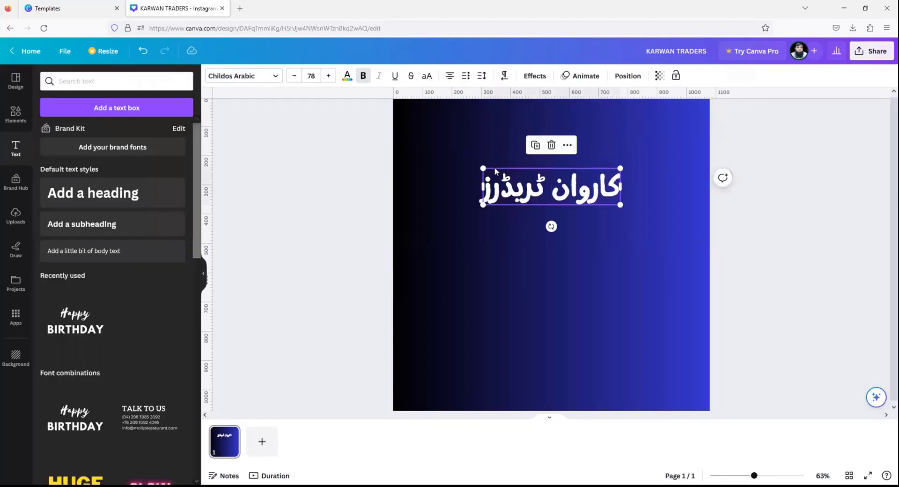
left_click_drag(483, 168, 433, 140)
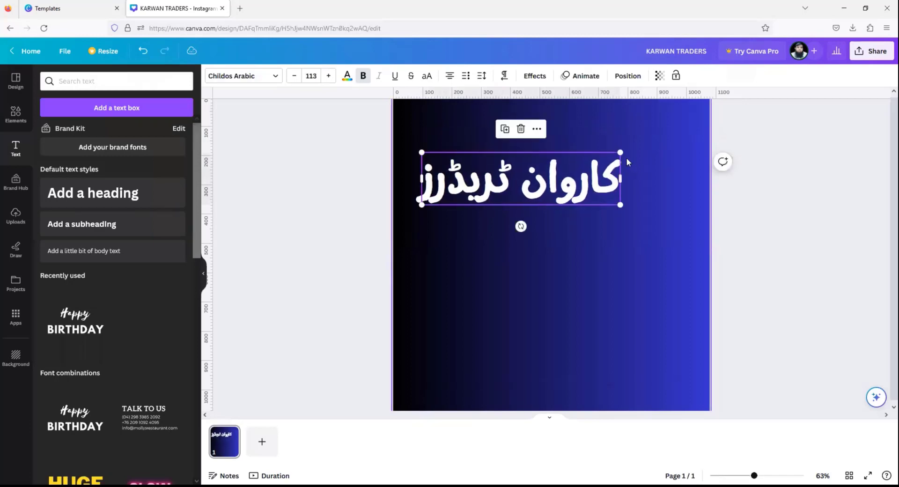
left_click_drag(620, 154, 619, 202)
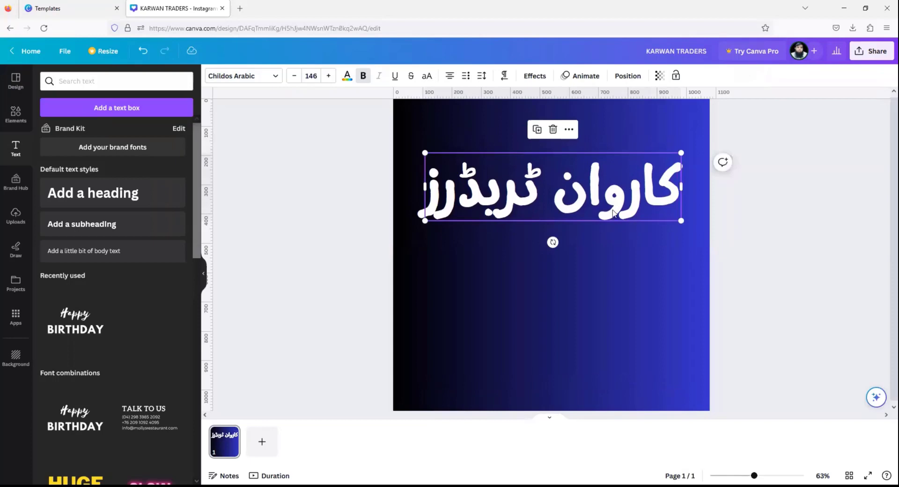
left_click(347, 76)
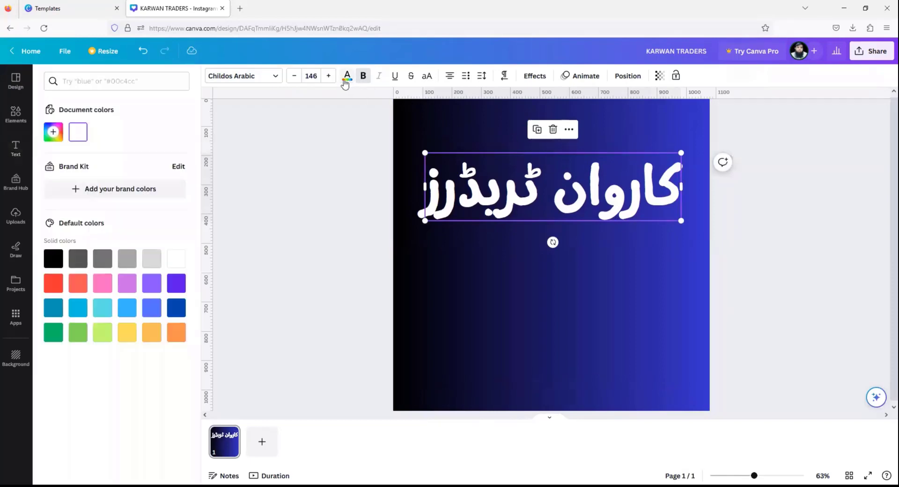
- Try pink, teal and white, then make the Urdu title yellow
left_click(105, 283)
left_click(109, 310)
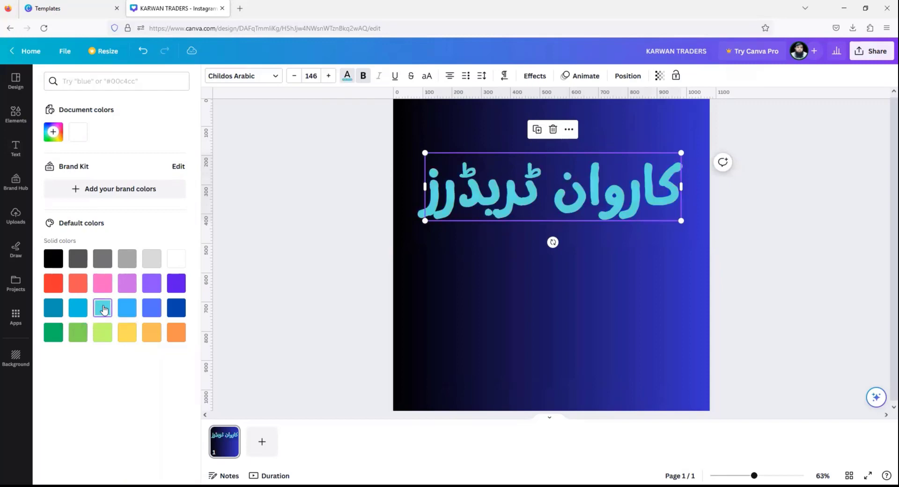
left_click(177, 259)
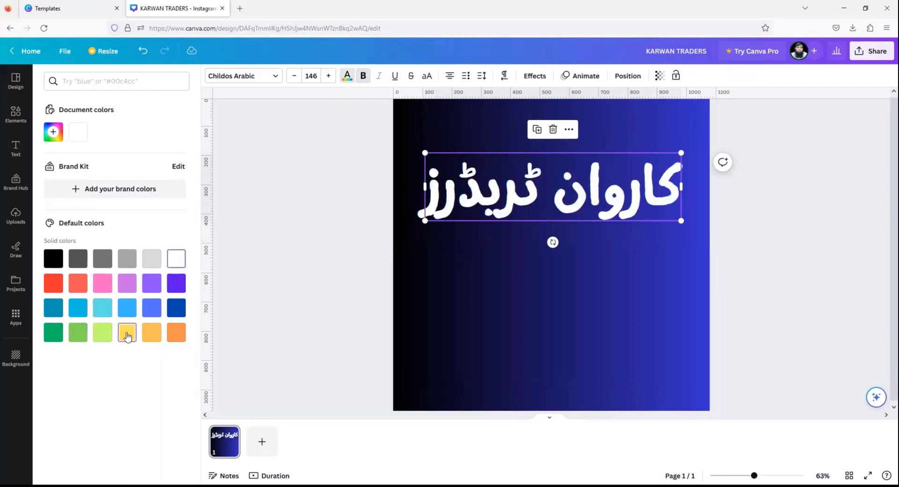
left_click(128, 334)
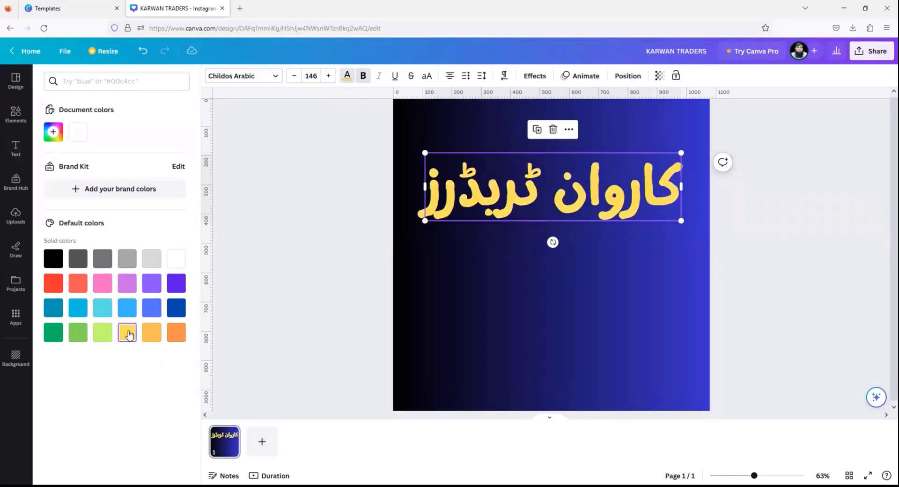
- Try Splice, Outline, Lift and Curve effects, then reset the title to no effect and straight
left_click(535, 75)
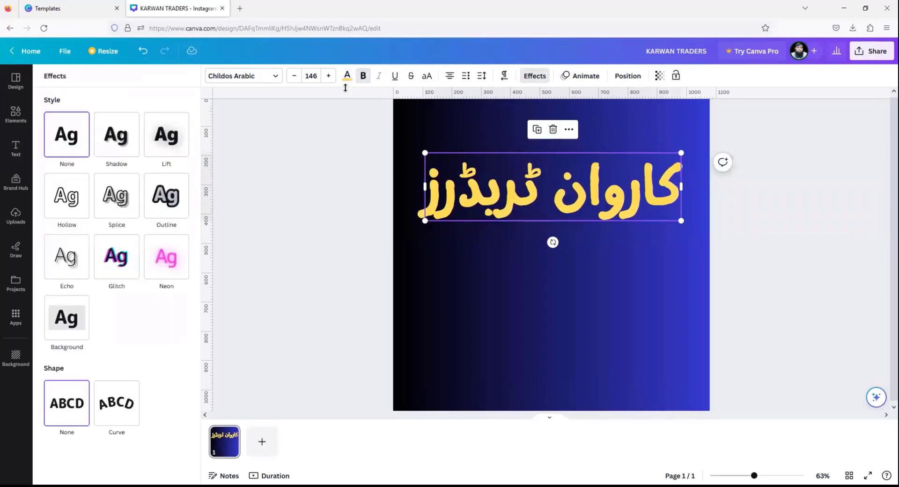
left_click(126, 200)
left_click(161, 201)
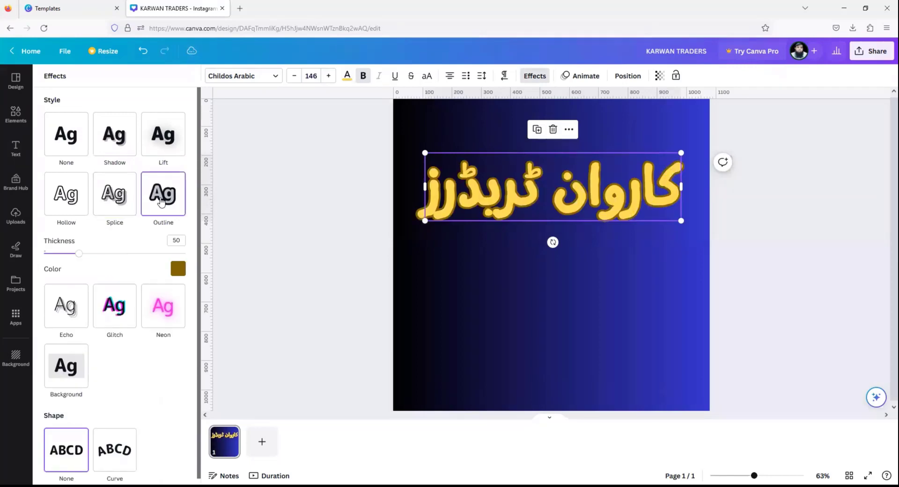
left_click(159, 135)
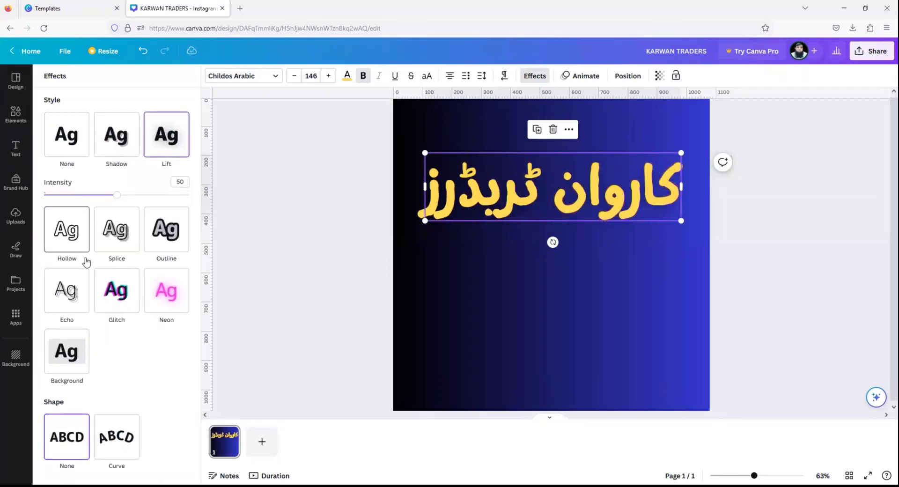
left_click(115, 434)
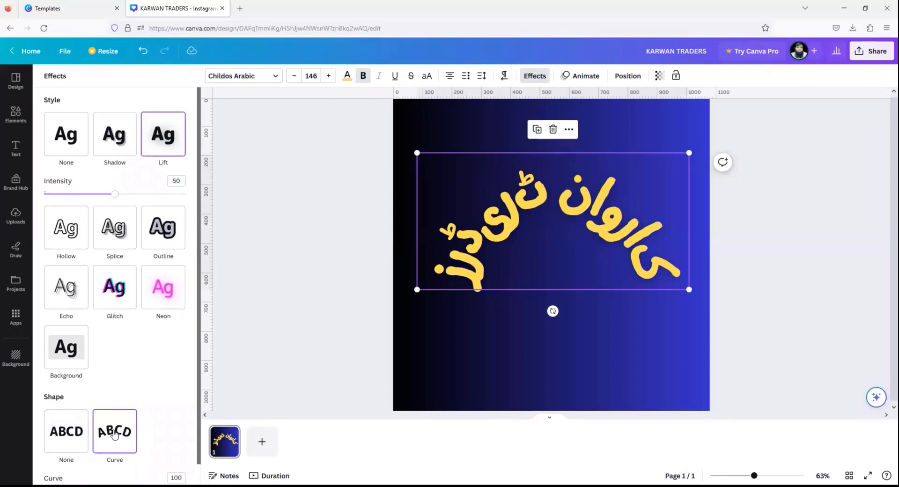
left_click(70, 151)
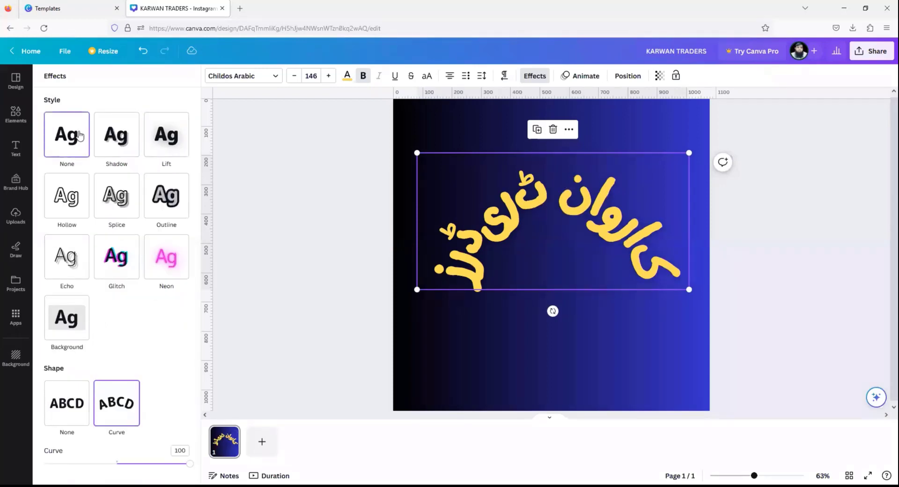
left_click(89, 414)
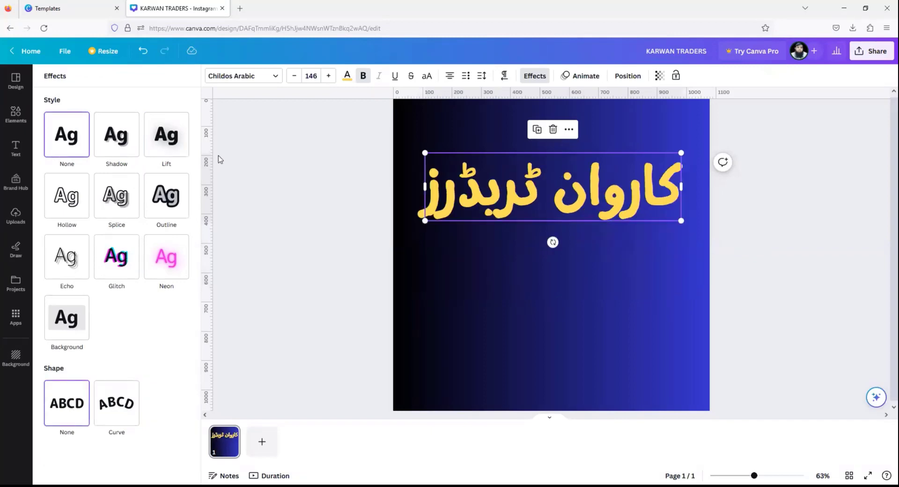
- Set the Urdu title to Madani Arabic and add copies in Childos, Montaser and Tek Arabic
left_click(239, 77)
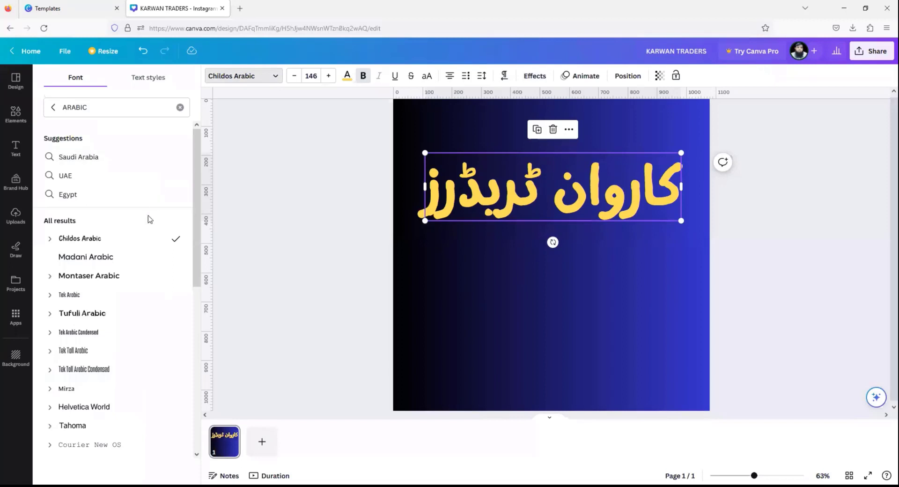
left_click(112, 261)
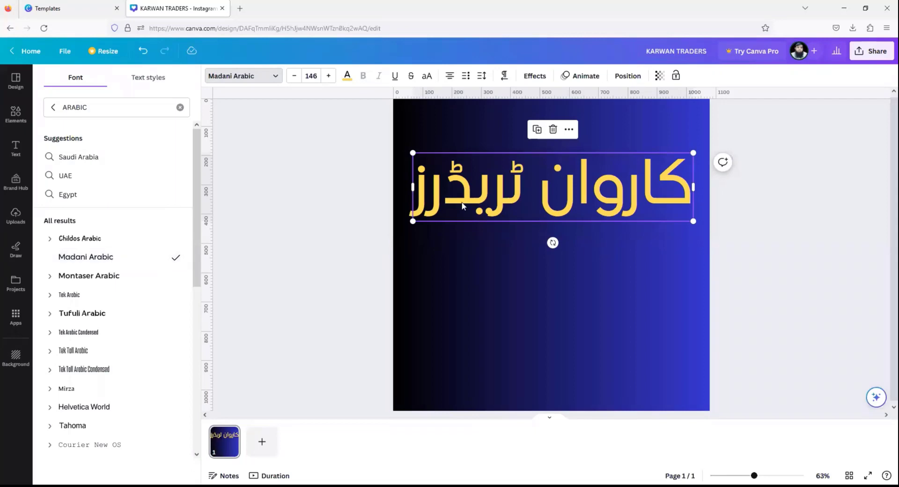
left_click(537, 129)
left_click_drag(562, 209, 550, 286)
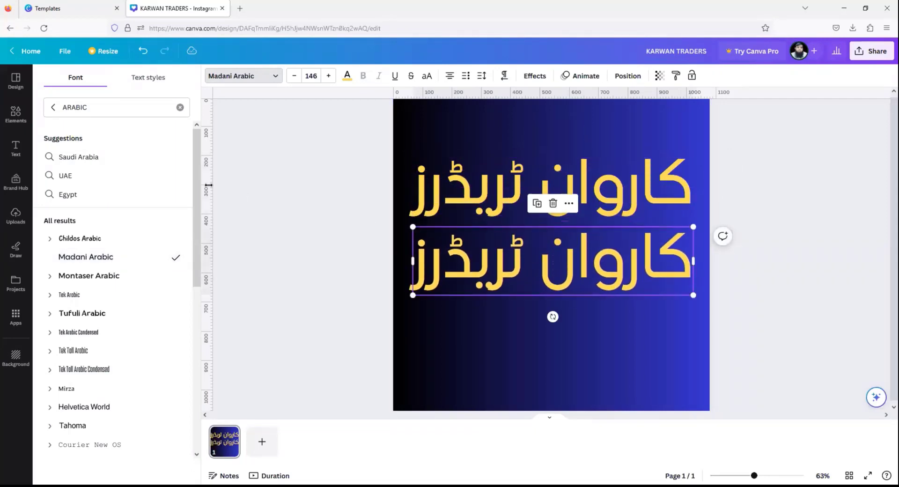
left_click(123, 241)
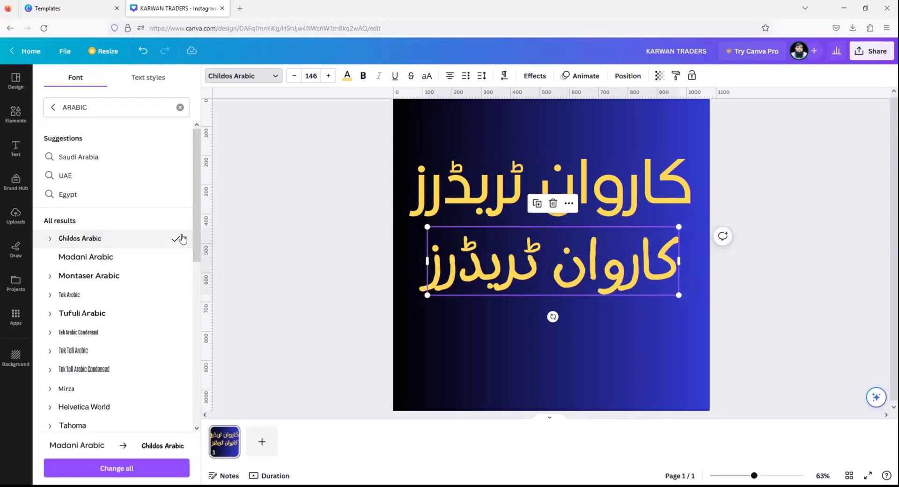
left_click(538, 204)
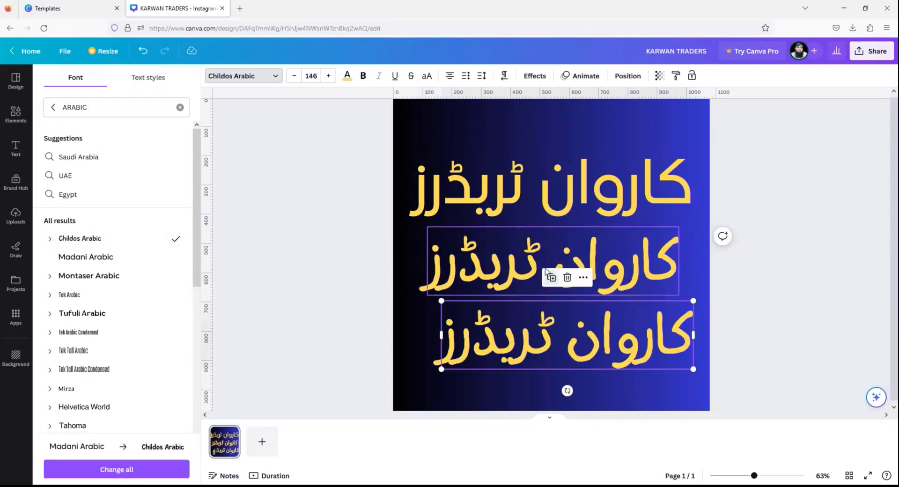
left_click_drag(525, 346, 511, 346)
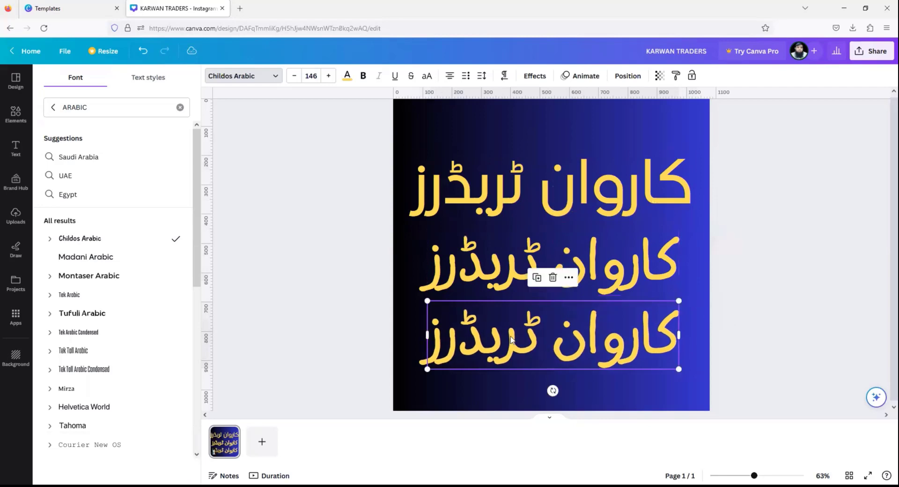
left_click(117, 275)
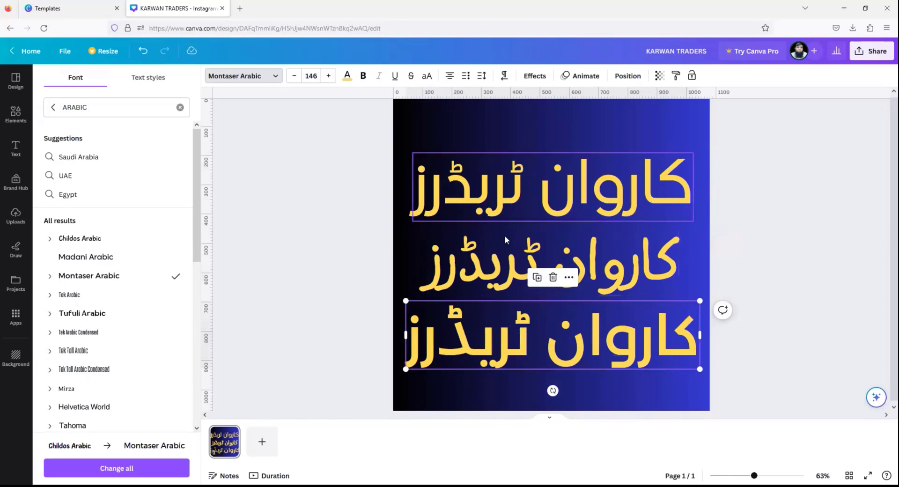
left_click(91, 302)
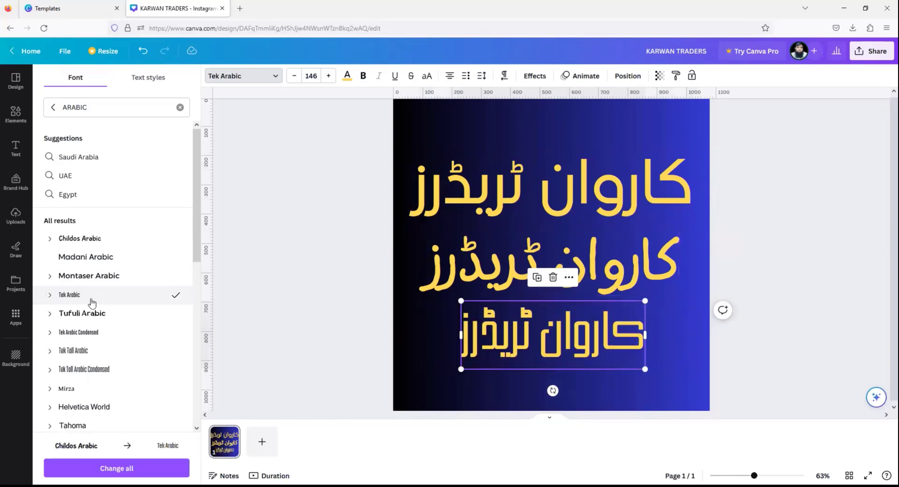
- Copy the bottom line to the top and re-space the four Urdu lines down the page
left_click(537, 278)
left_click_drag(525, 403, 443, 127)
left_click_drag(496, 352, 499, 386)
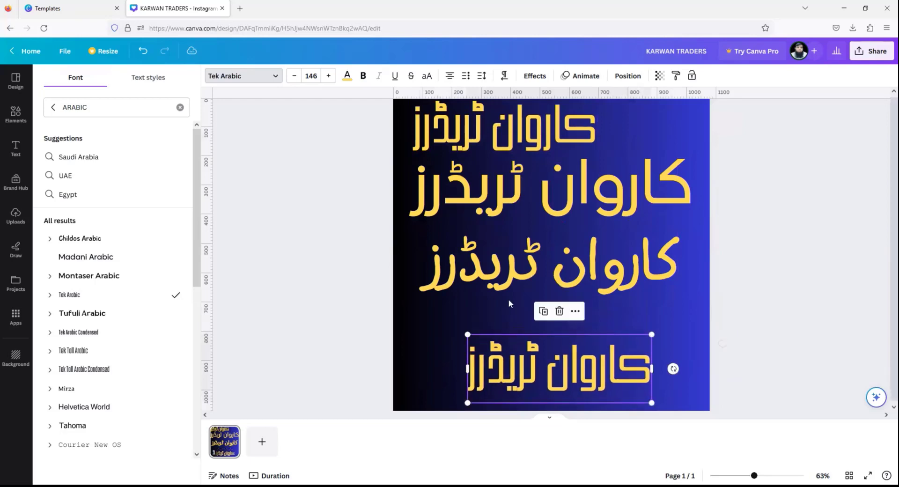
left_click_drag(514, 286, 517, 313)
left_click_drag(502, 199, 507, 249)
left_click_drag(509, 153, 558, 178)
- Set the top Urdu line to Tufuli Arabic in white
left_click(94, 313)
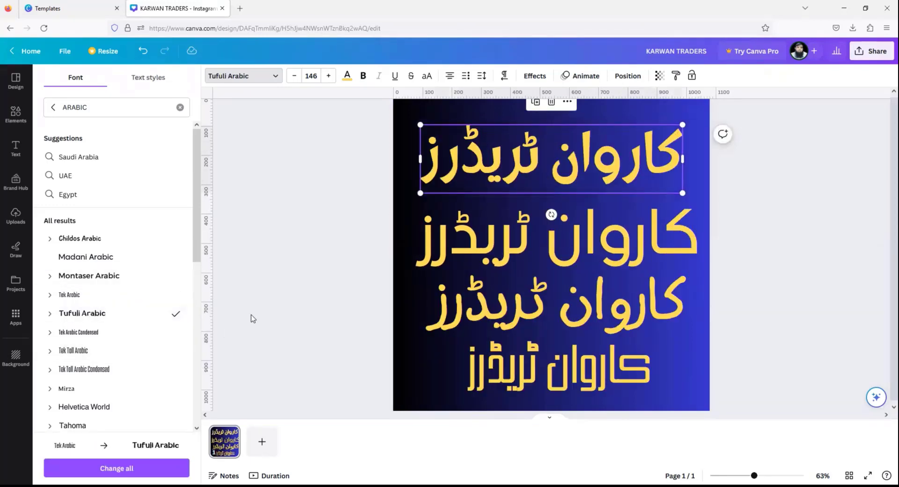
left_click(347, 76)
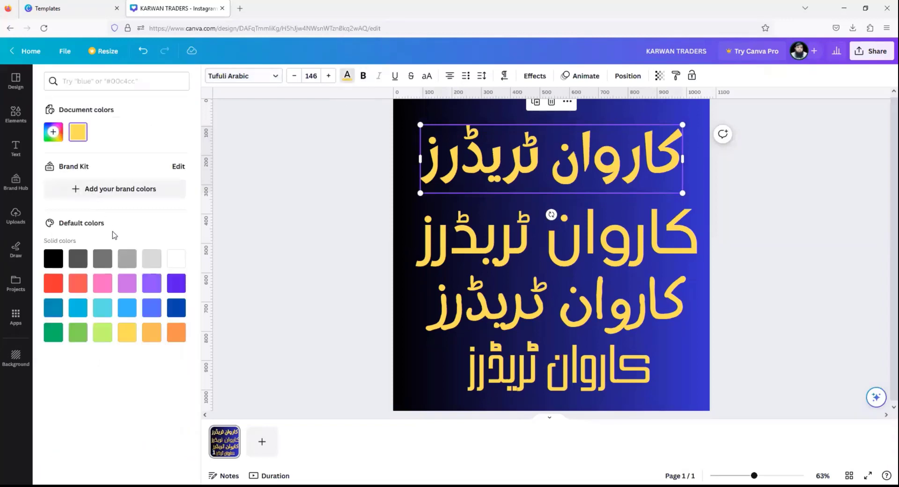
left_click(176, 260)
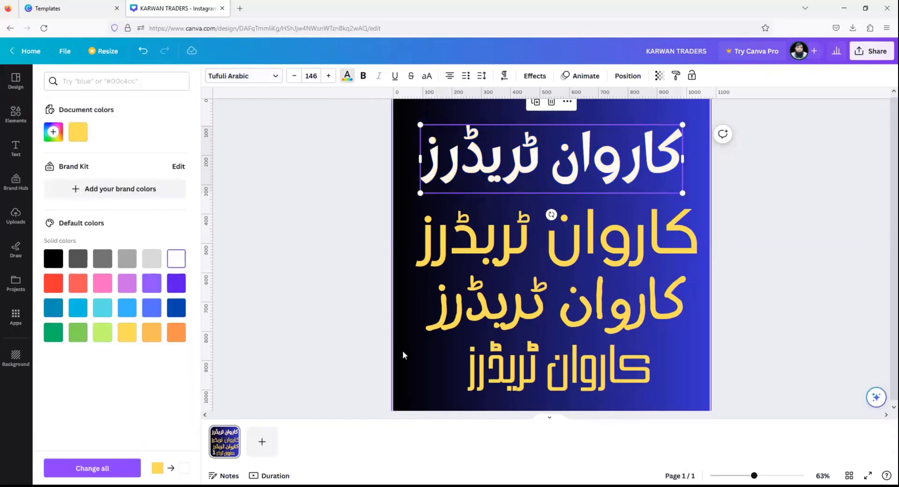
left_click(418, 360)
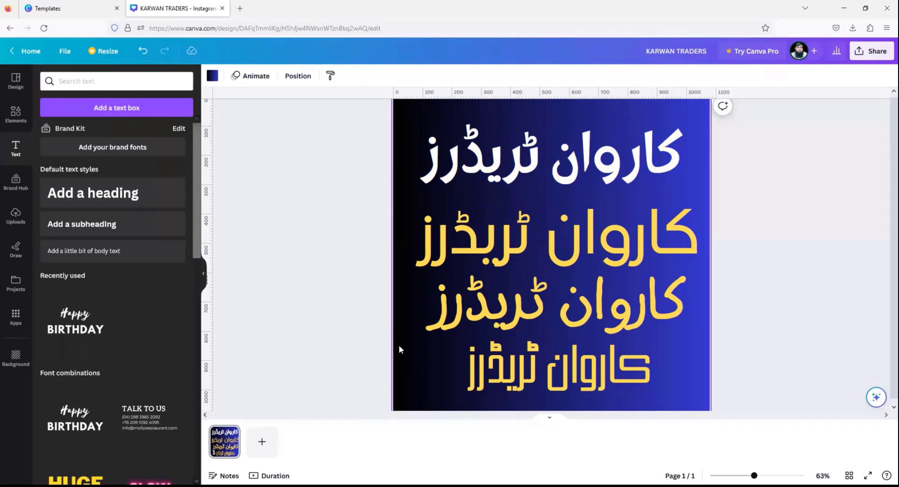
left_click(487, 174)
left_click(474, 246)
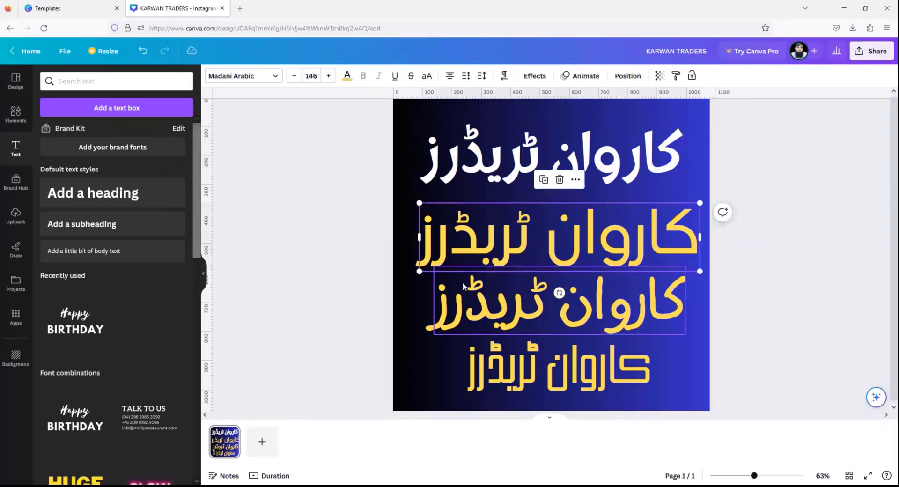
left_click(462, 305)
left_click(240, 81)
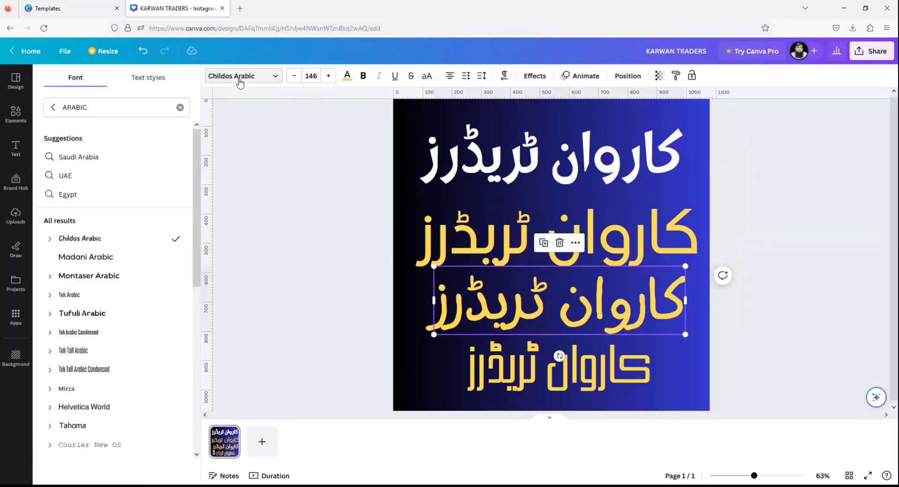
left_click_drag(89, 107, 4, 109)
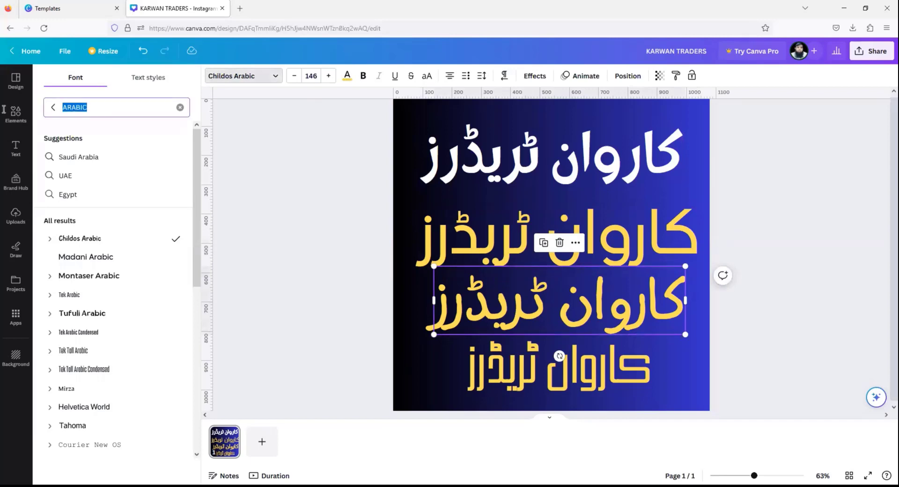
type("جام")
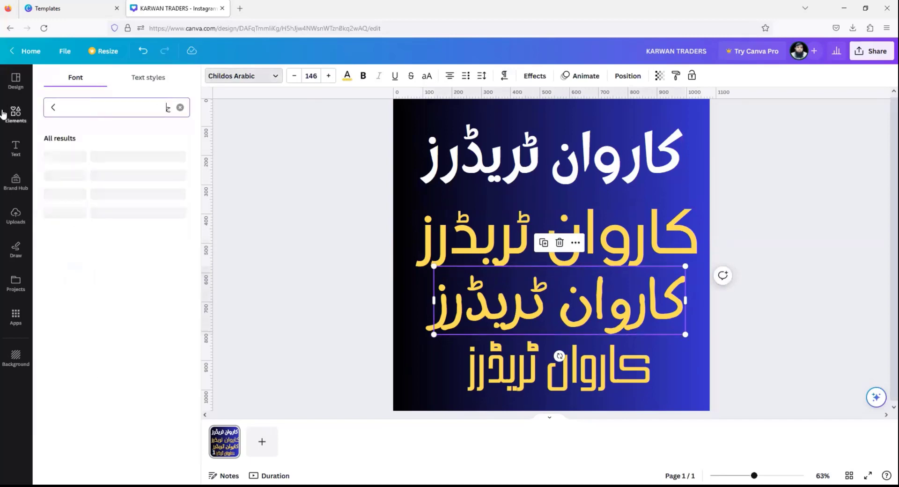
key("BackSpace")
type("JAMEEL")
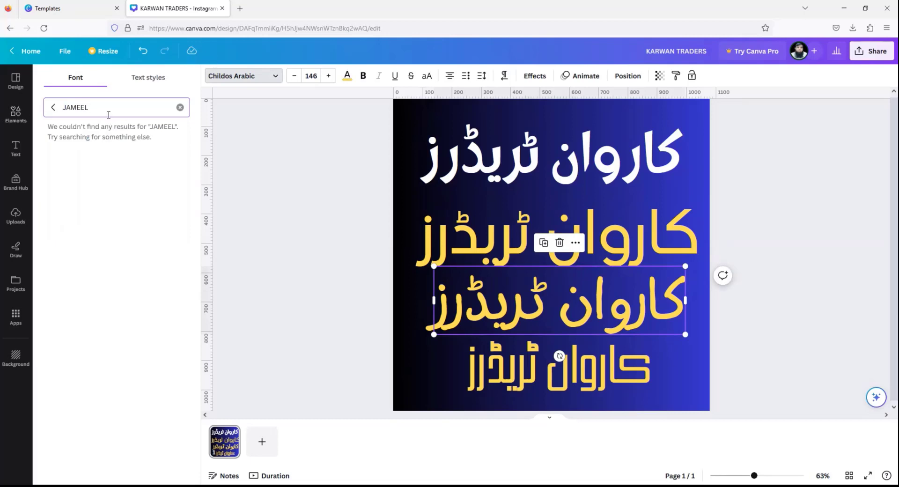
key("BackSpace")
key("BackSpace")
key("BackSpace")
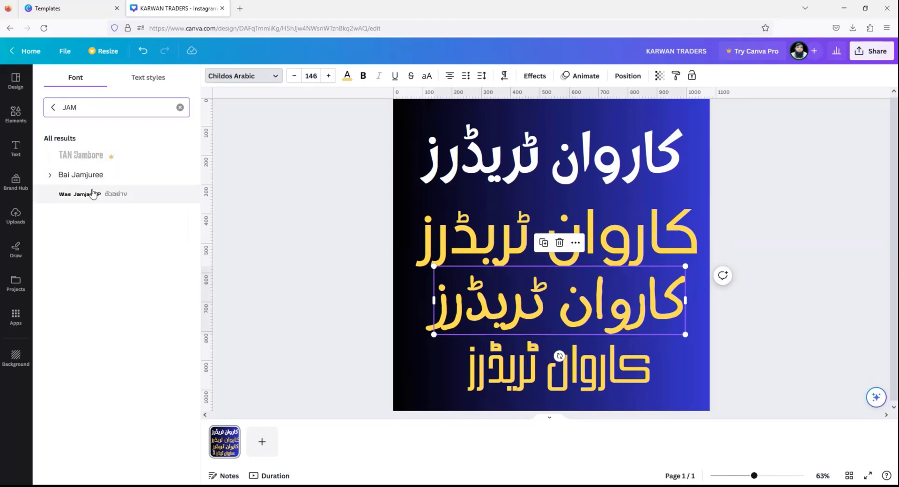
key("BackSpace")
key("BackSpace")
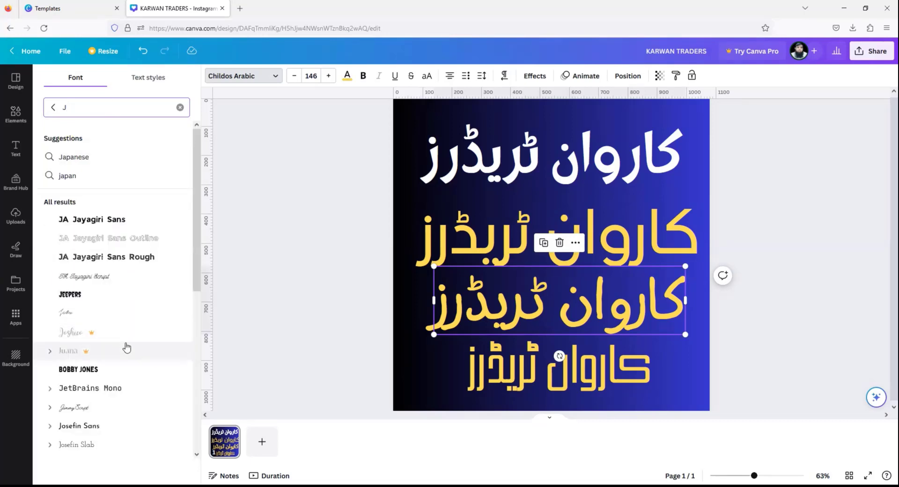
type("AMM")
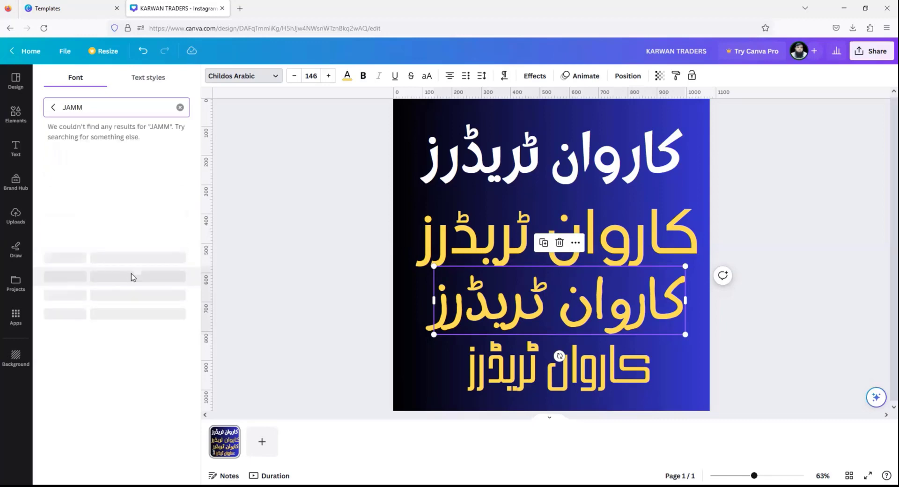
key("BackSpace")
key("BackSpace")
key("BackSpace")
key("BackSpace")
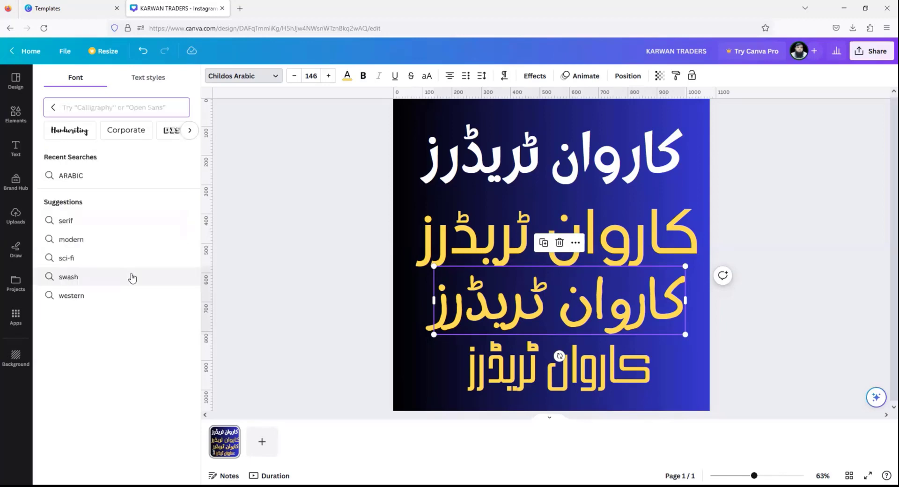
left_click(51, 107)
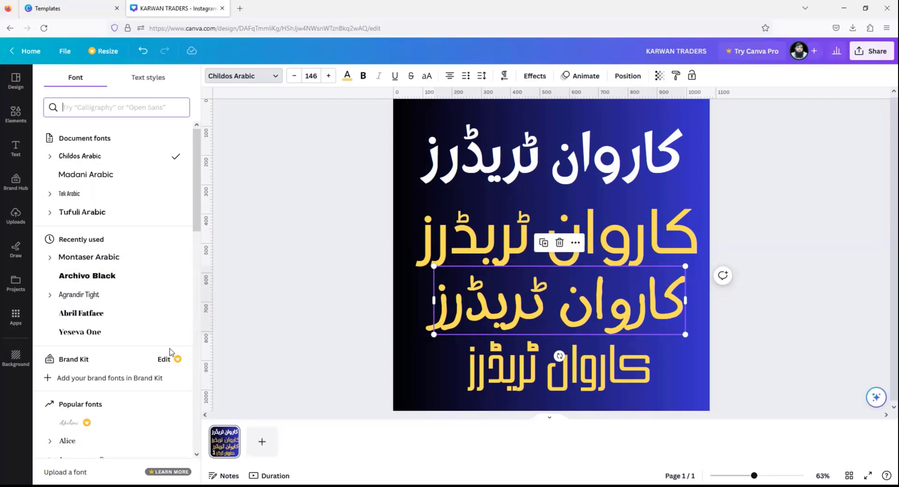
left_click(407, 347)
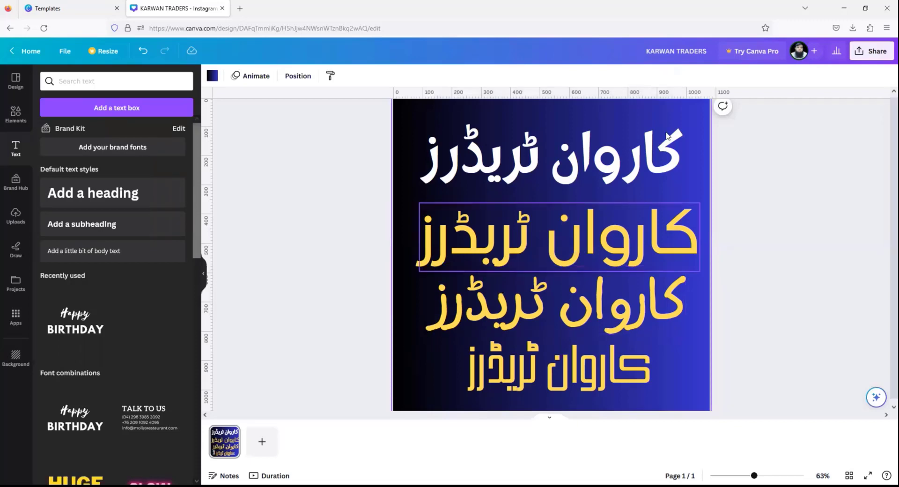
- Export the Urdu Karwan Traders post through Share > Download as a PNG
left_click(862, 52)
left_click(748, 280)
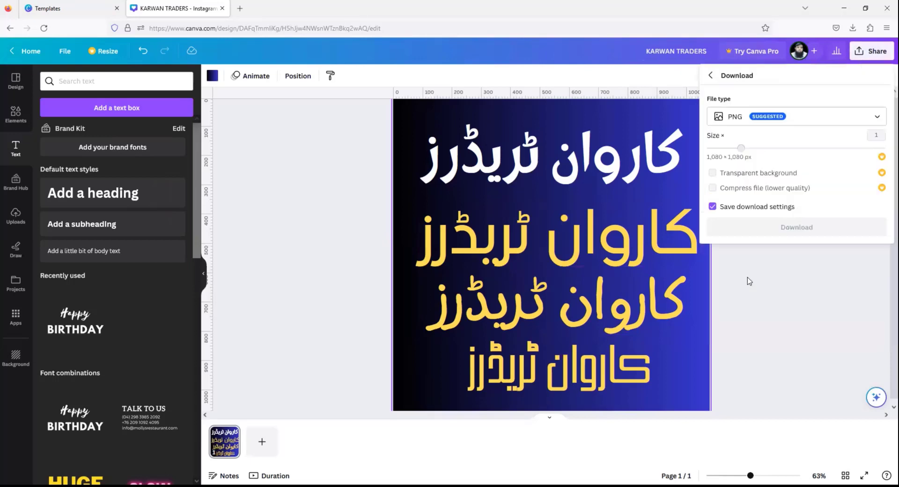
left_click(781, 227)
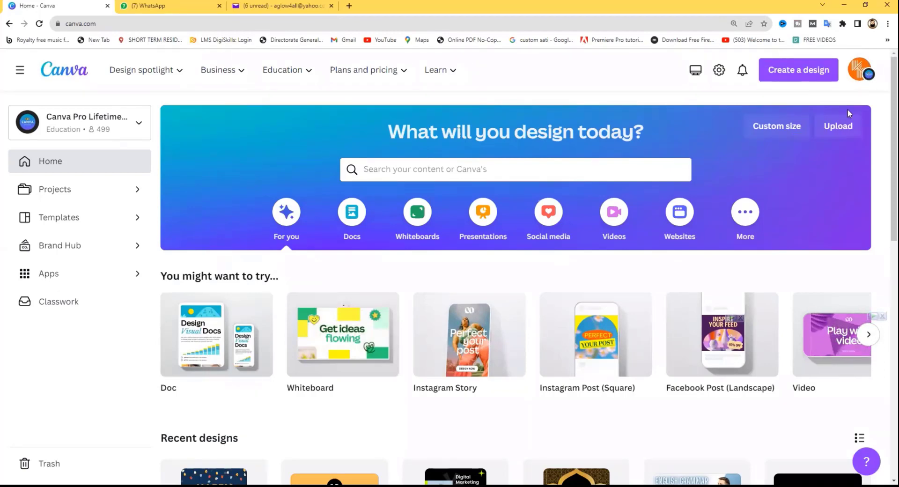
- Search templates for 'INSTAGRAM POST' and customize the Black Pink White martini-glass quote template
left_click(461, 164)
type("IN")
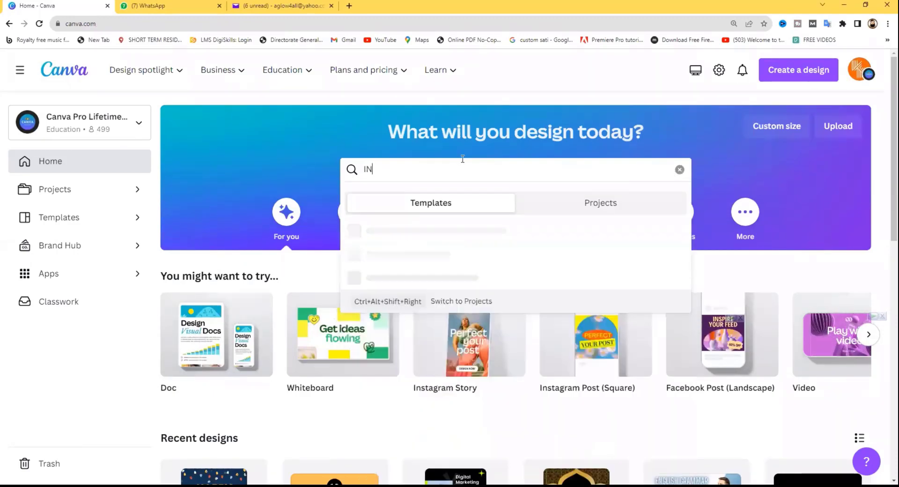
type("STA")
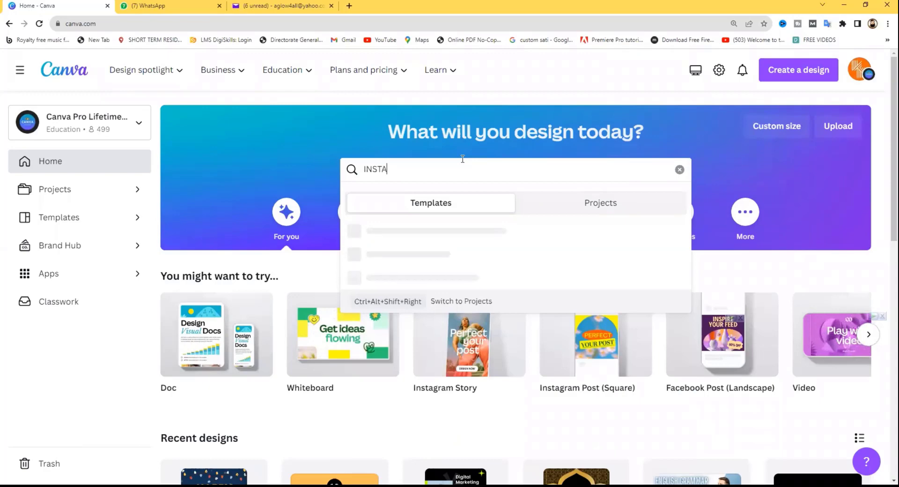
type("GRAM POST")
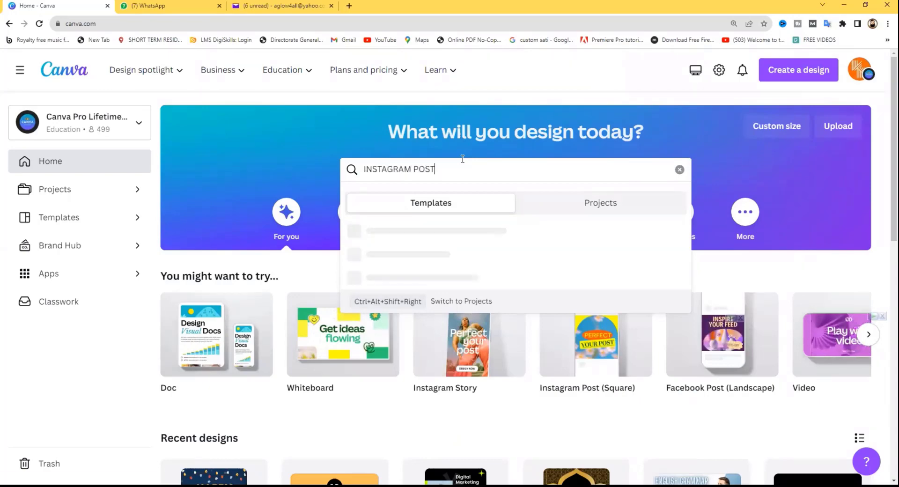
key("Return")
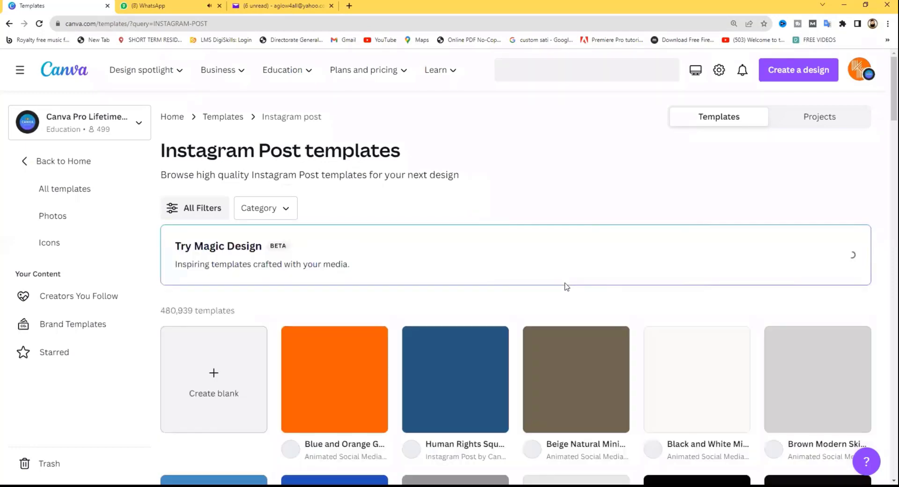
scroll(574, 286, "down", 5)
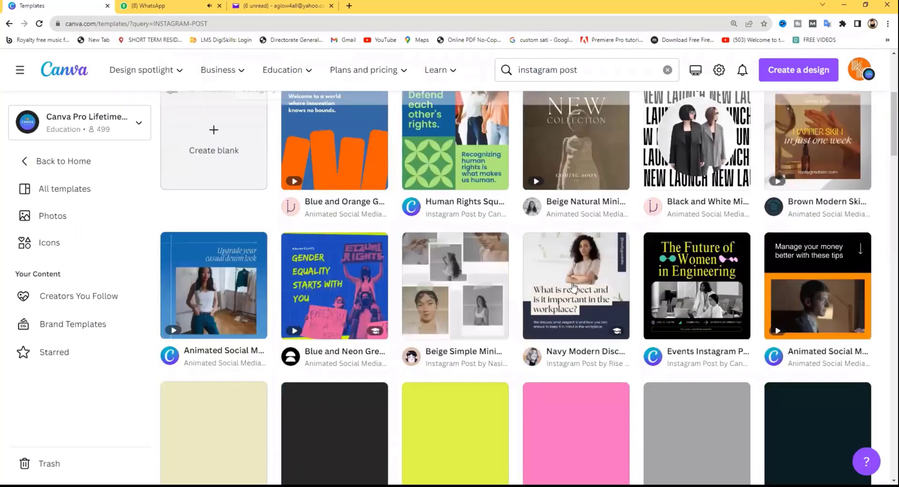
scroll(573, 287, "down", 5)
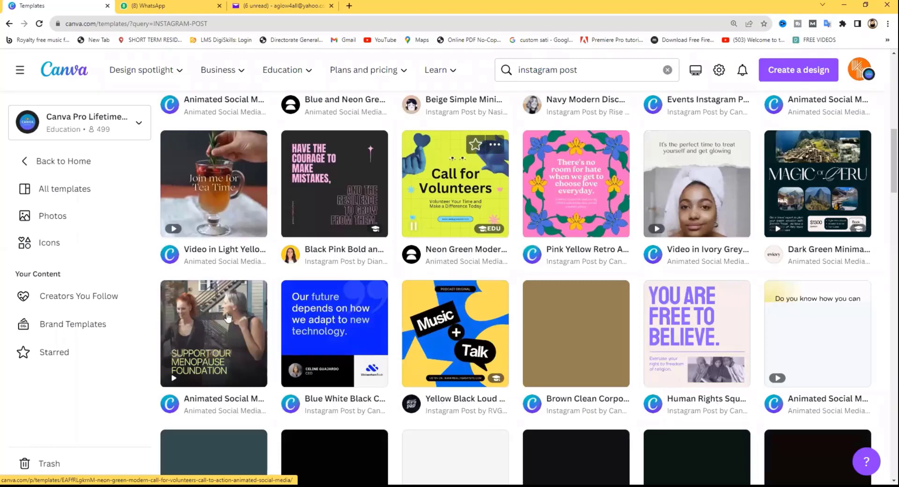
scroll(583, 323, "down", 1)
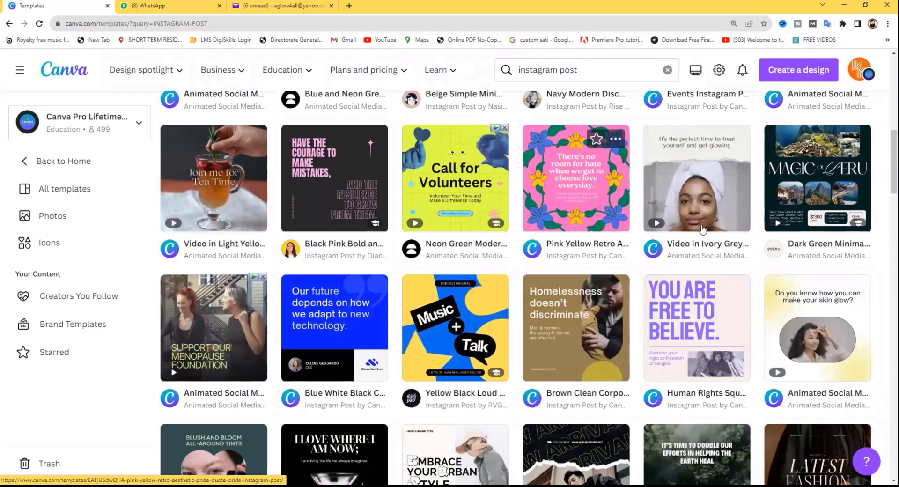
scroll(707, 228, "down", 5)
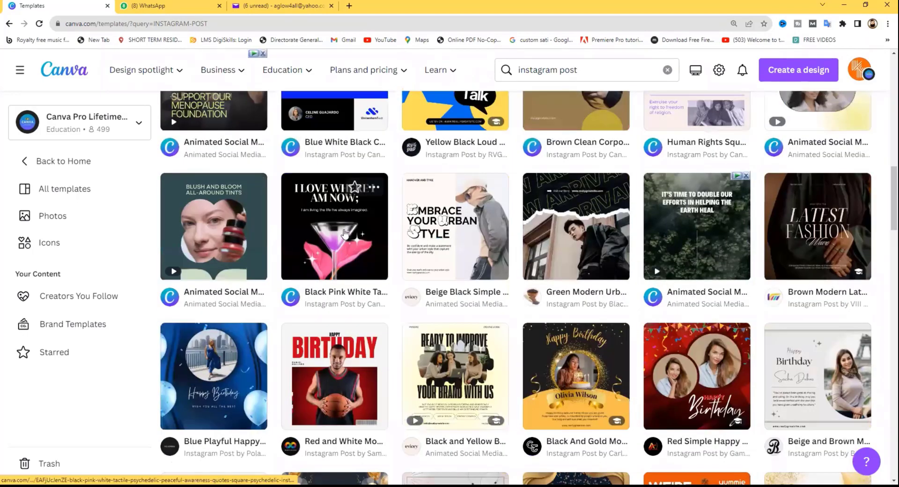
left_click(345, 233)
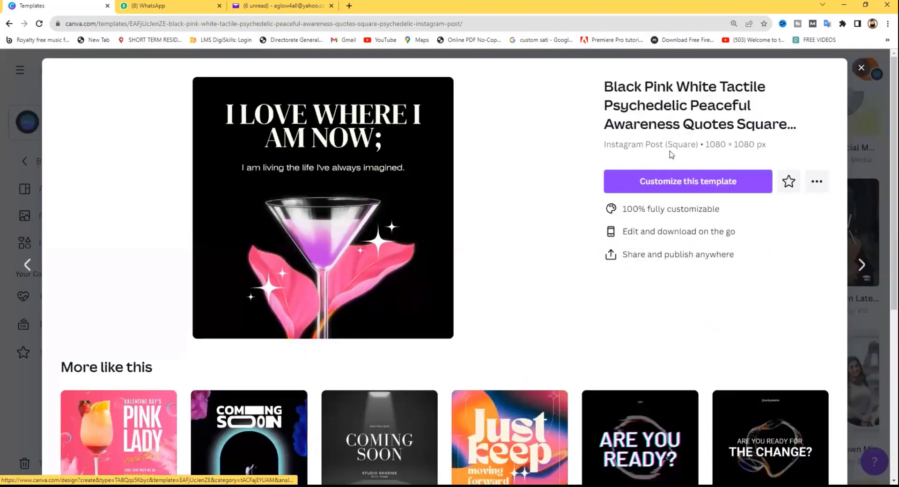
left_click(675, 186)
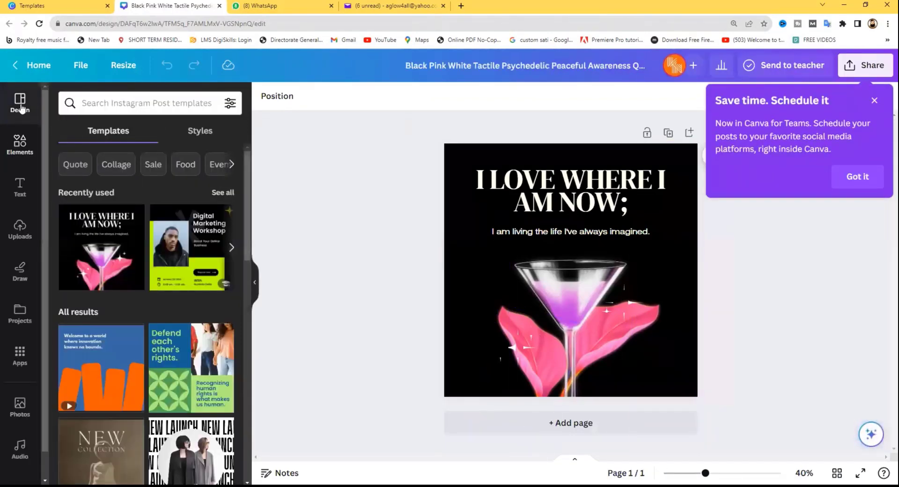
- Search Design templates for 'FOOD' and apply the Red And White Chicken Wings template
left_click(99, 104)
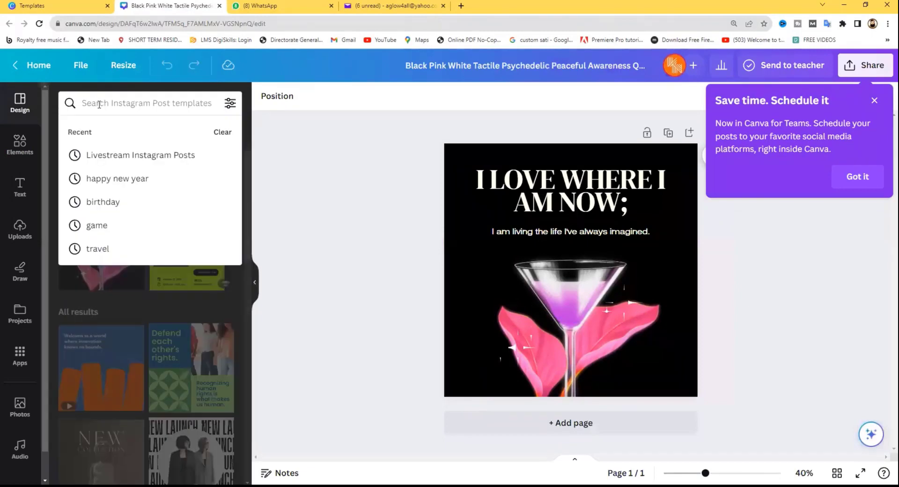
type("FOOD")
key("Return")
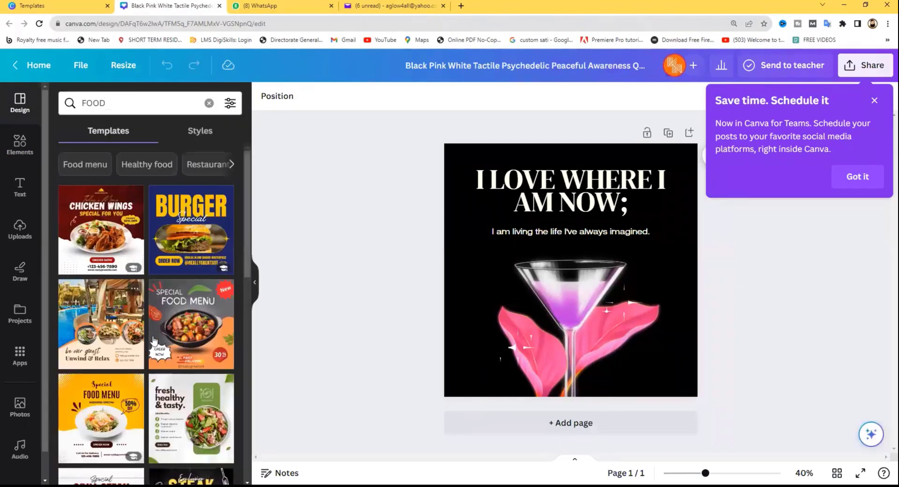
scroll(154, 340, "down", 8)
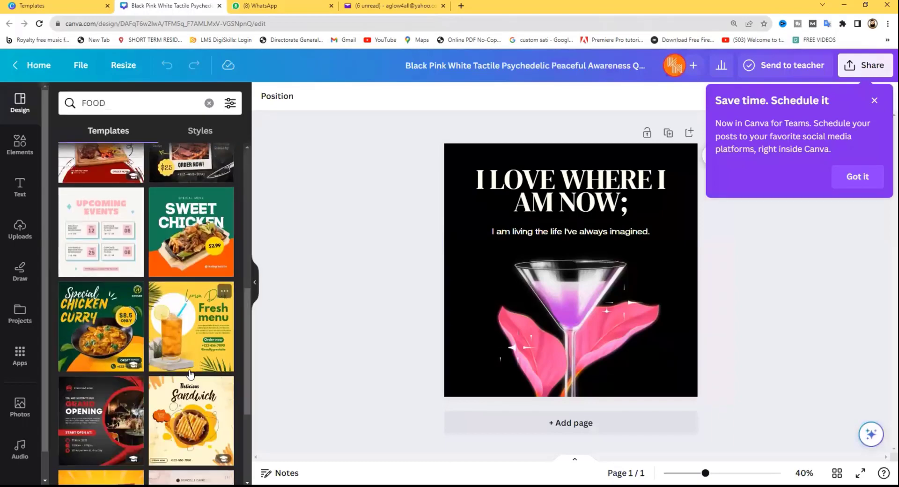
scroll(161, 364, "up", 3)
scroll(161, 364, "down", 5)
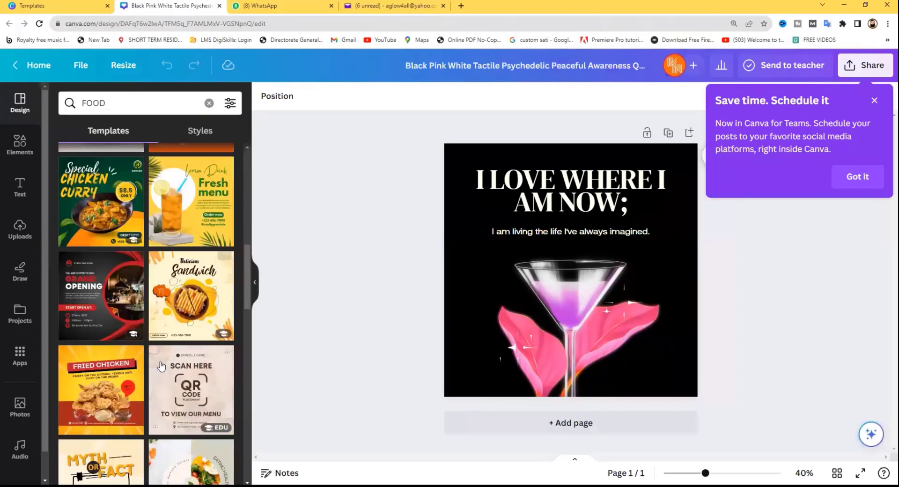
scroll(161, 366, "up", 10)
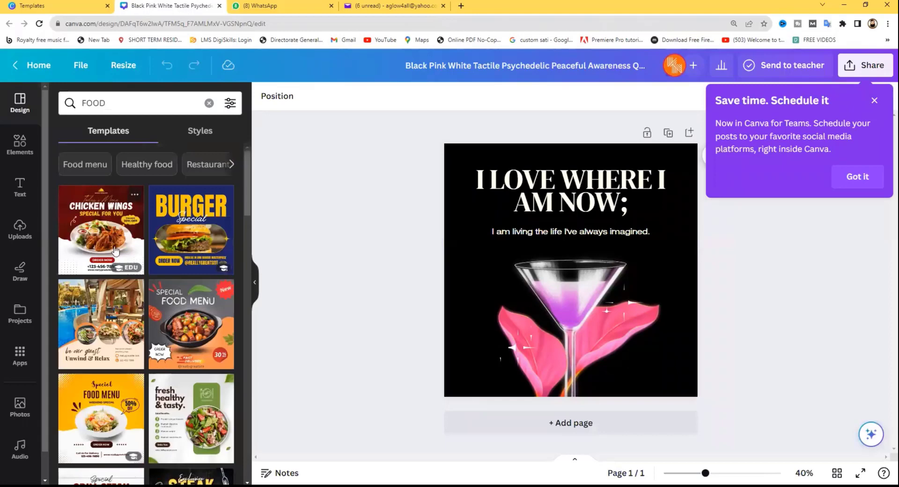
left_click(116, 249)
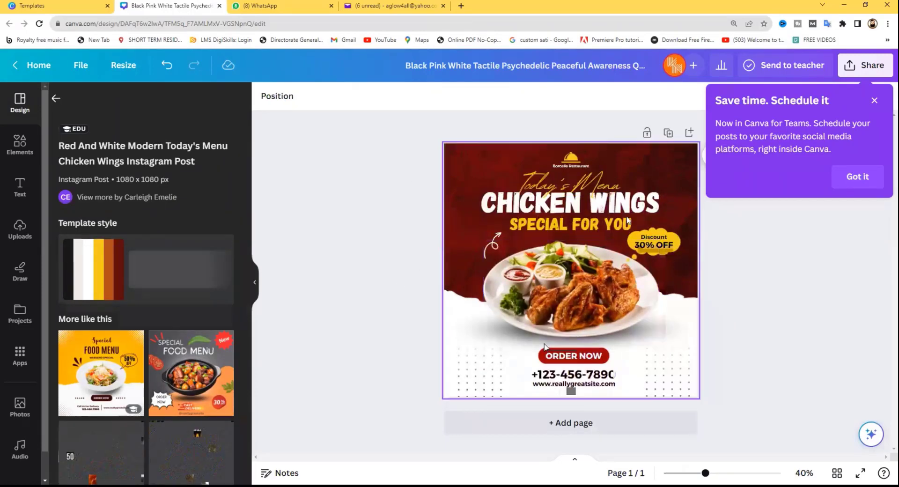
- Switch the CHICKEN WINGS headline to Jameel Noori Kasheeda Regular via a 'JAM' font search
left_click(548, 211)
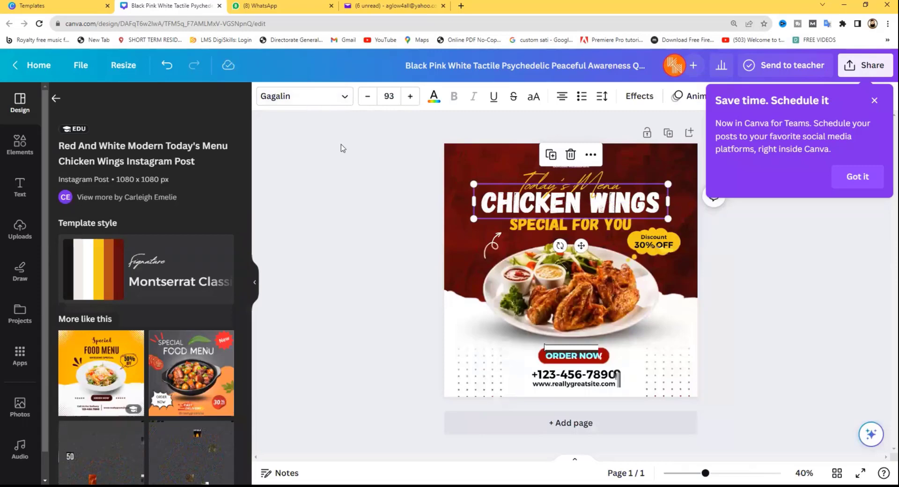
left_click(288, 97)
left_click(120, 136)
type("J")
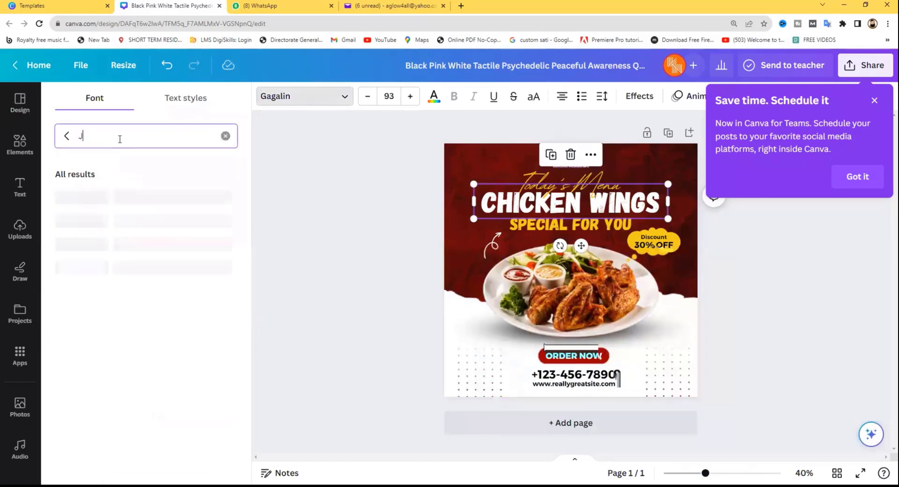
type("AM")
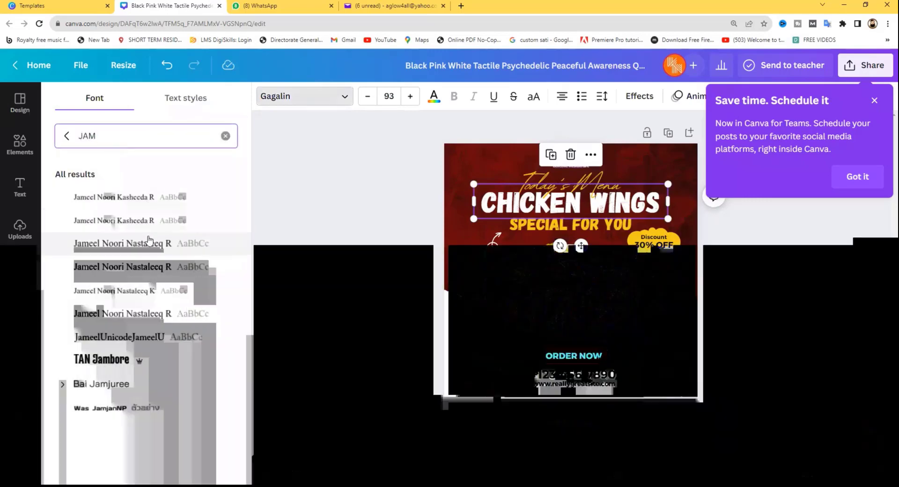
left_click(145, 221)
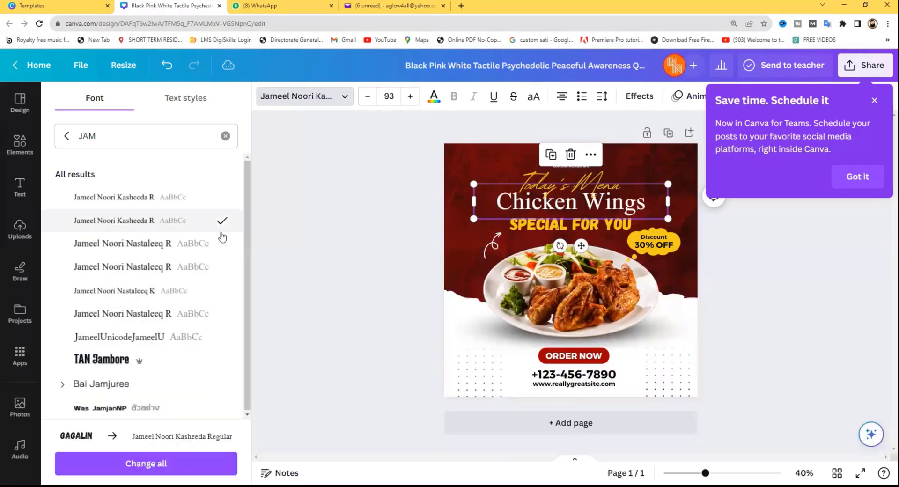
- Replace the Chicken Wings headline with the Urdu text ہمارا اپنا پاکستانی ریسٹورنٹ
double_click(571, 207)
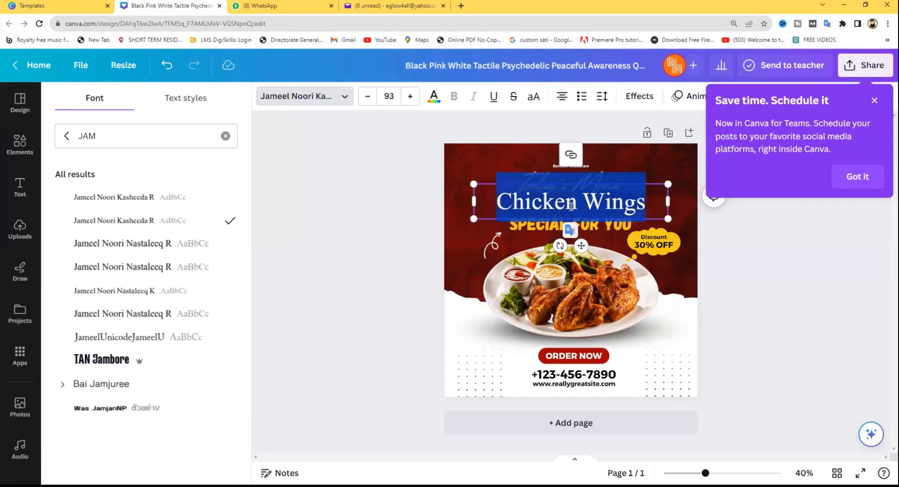
key("alt+shift")
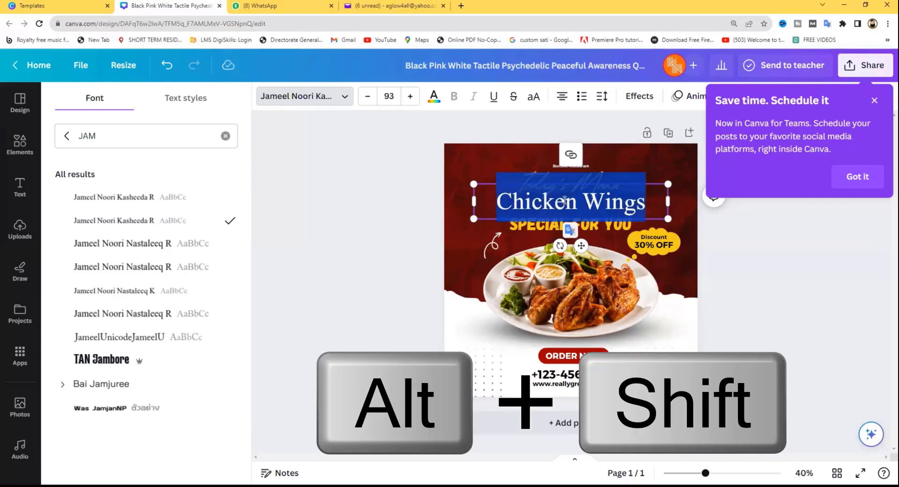
type("ہمارا")
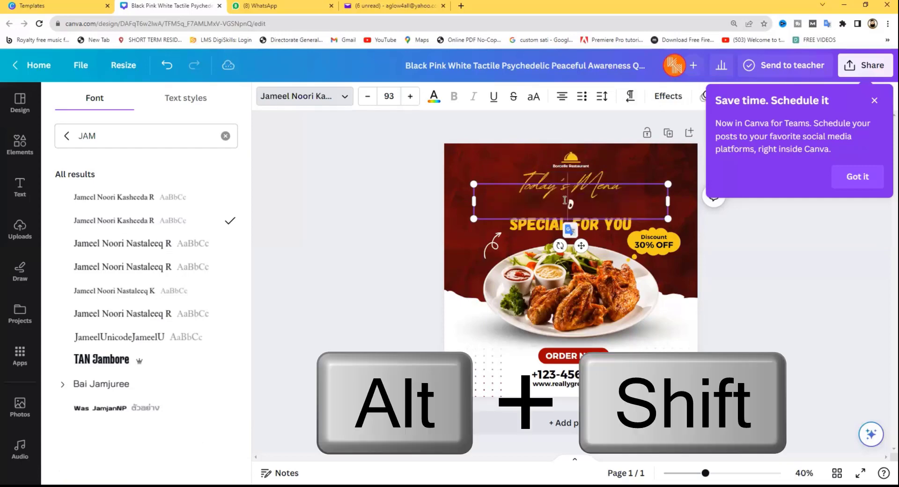
type(" اپنا پاکستانی ریو")
key("BackSpace")
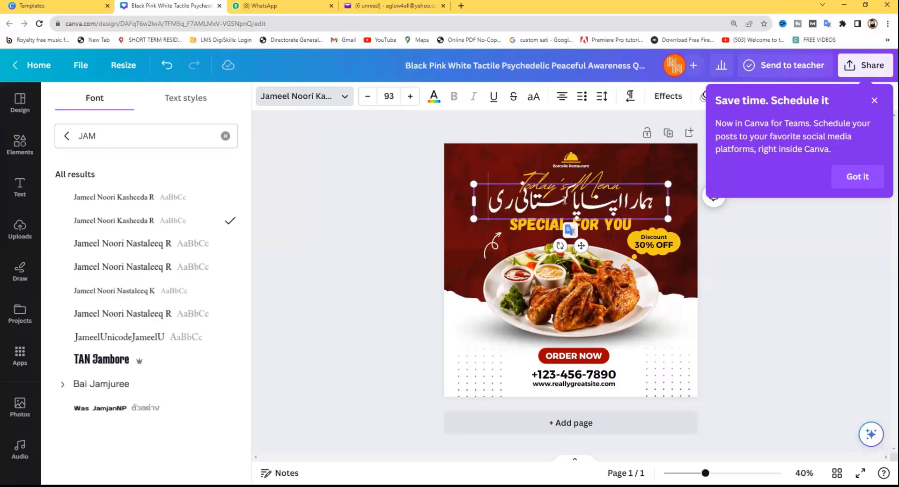
type("سٹورنٹ")
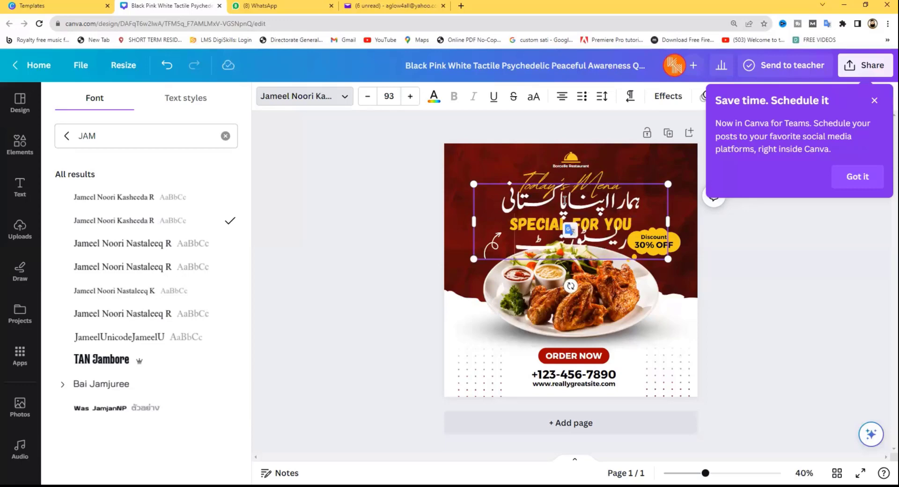
- Fit the Urdu headline onto one line and nudge SPECIAL FOR YOU lower
left_click_drag(668, 185, 681, 232)
left_click(500, 196)
mouse_move(540, 214)
left_mouse_down()
mouse_move(539, 204)
mouse_move(540, 224)
left_mouse_up()
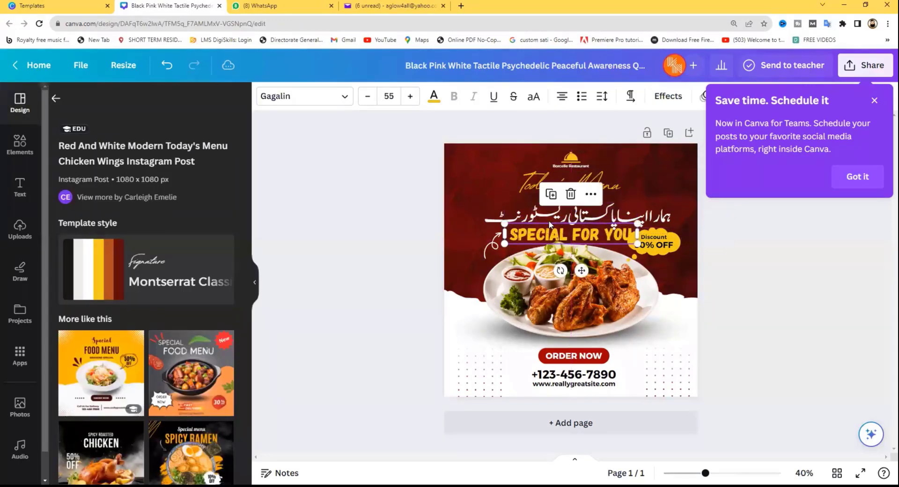
- At 62% zoom, set the Urdu headline in Jameel Noori Nastaleeq R, enlarge it to 79.2, and centre it
left_click(551, 213)
left_click(569, 185)
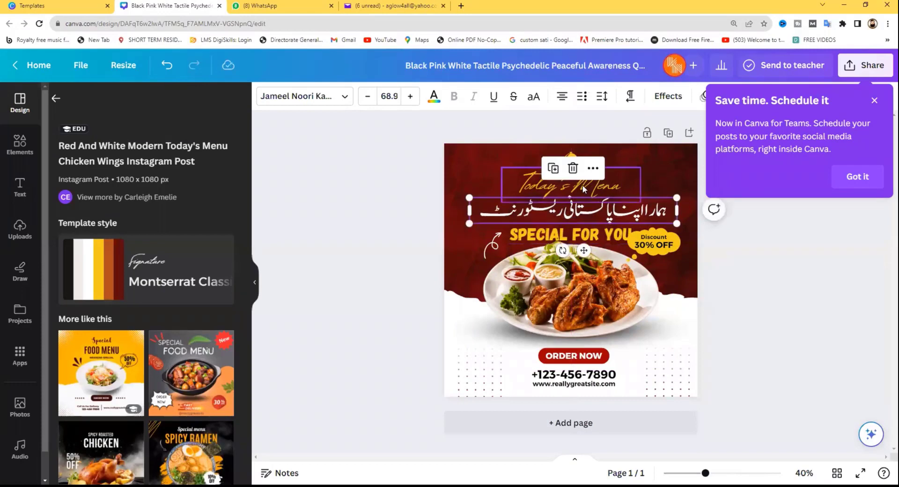
left_click_drag(707, 474, 719, 474)
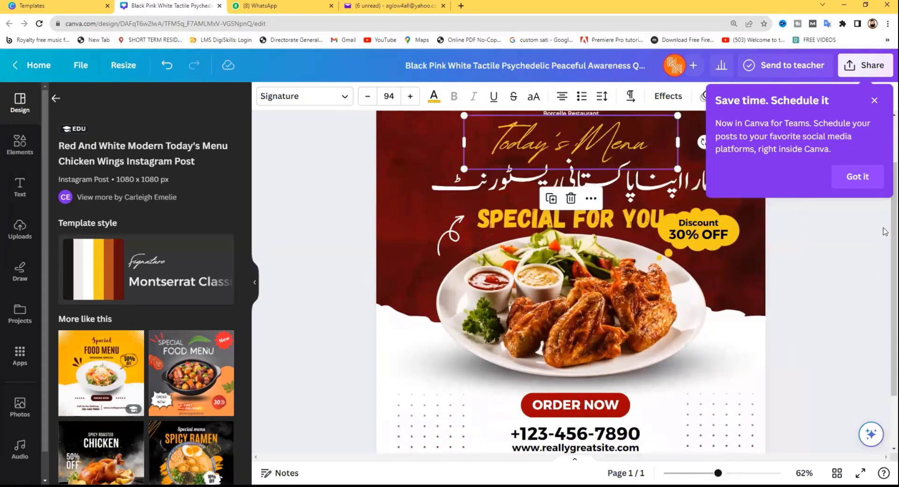
left_click(749, 208)
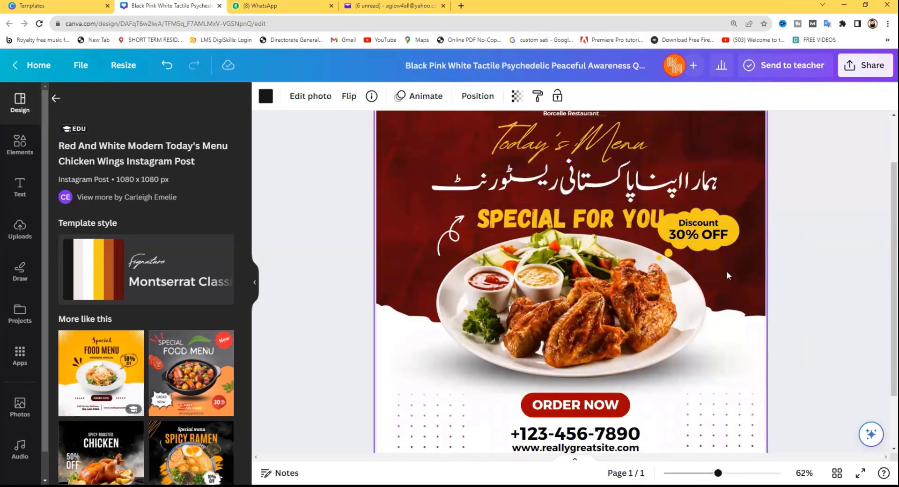
left_click(648, 190)
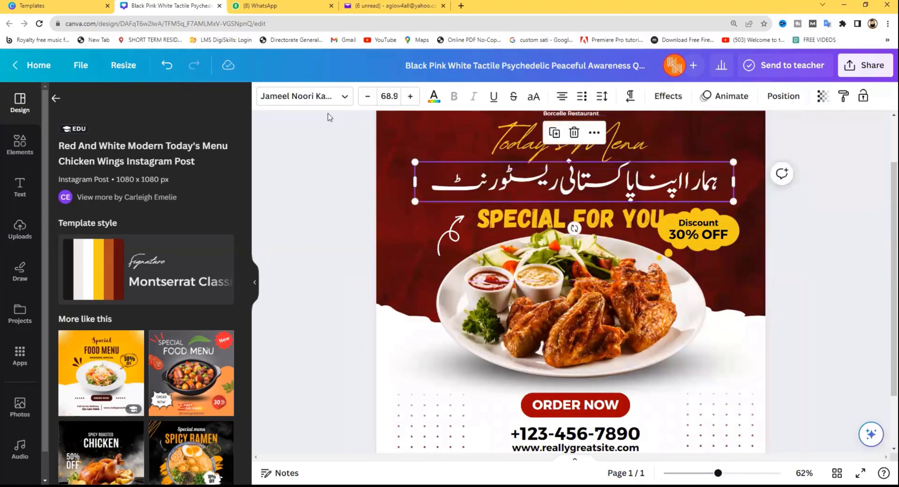
left_click(323, 97)
left_click(166, 249)
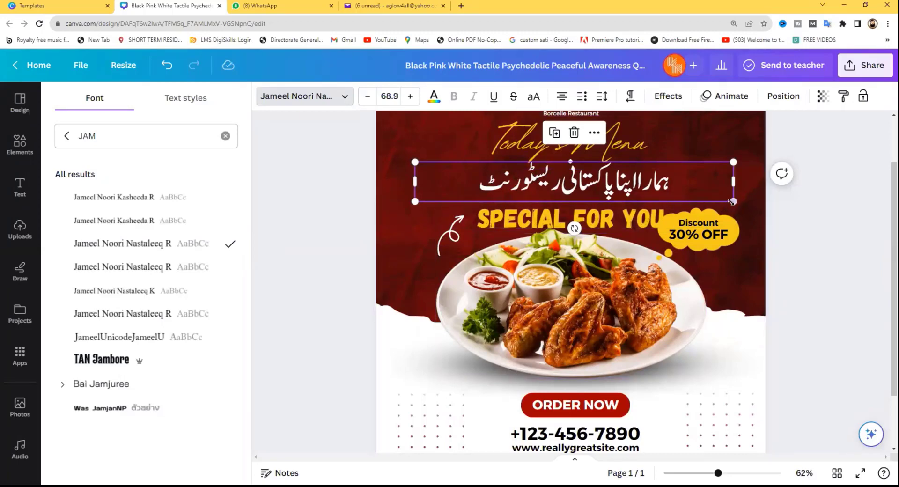
left_click_drag(732, 201, 781, 206)
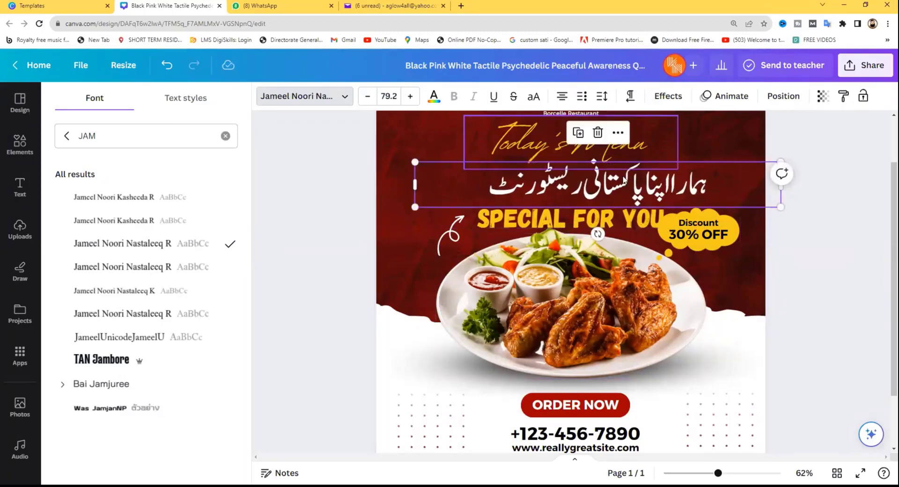
left_click_drag(621, 187, 599, 193)
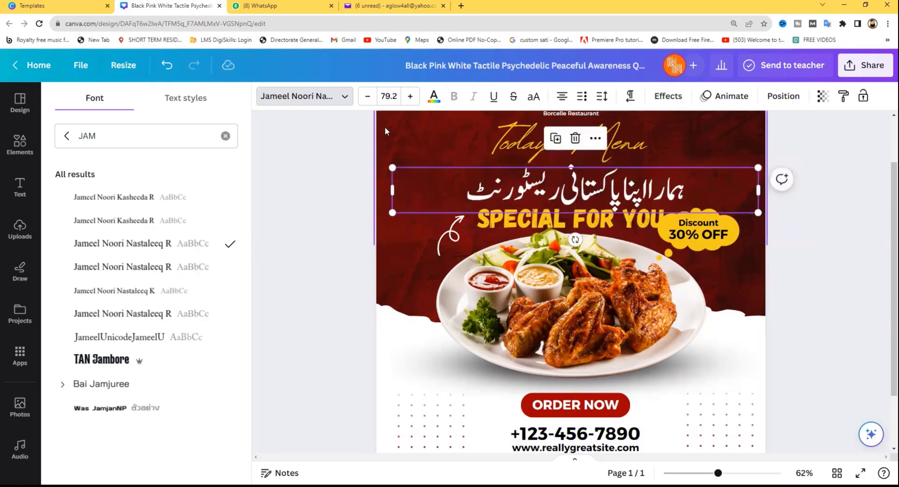
- Colour the Urdu headline light cyan using the default colour swatches
left_click(434, 102)
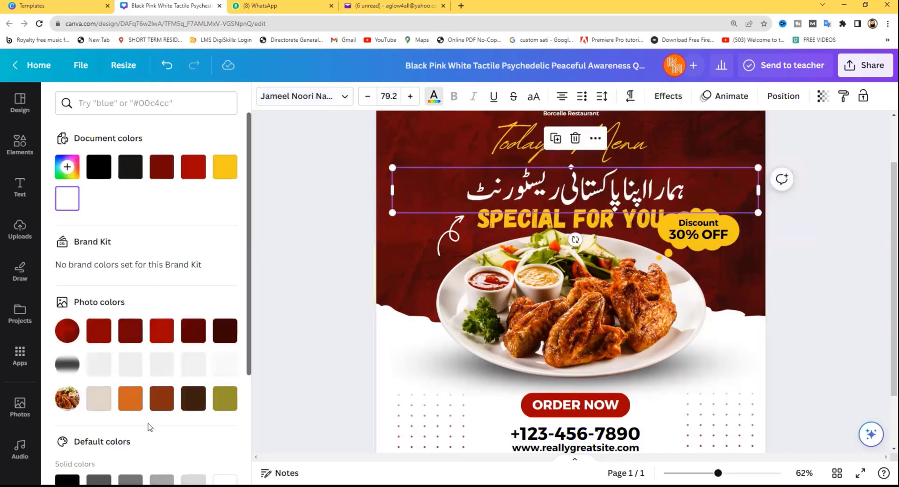
left_click(225, 398)
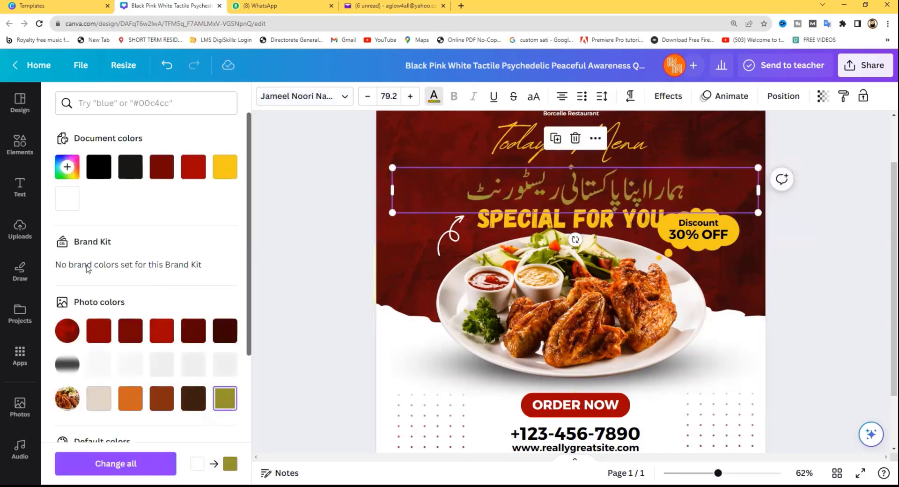
scroll(96, 353, "down", 3)
scroll(96, 352, "down", 2)
left_click(137, 355)
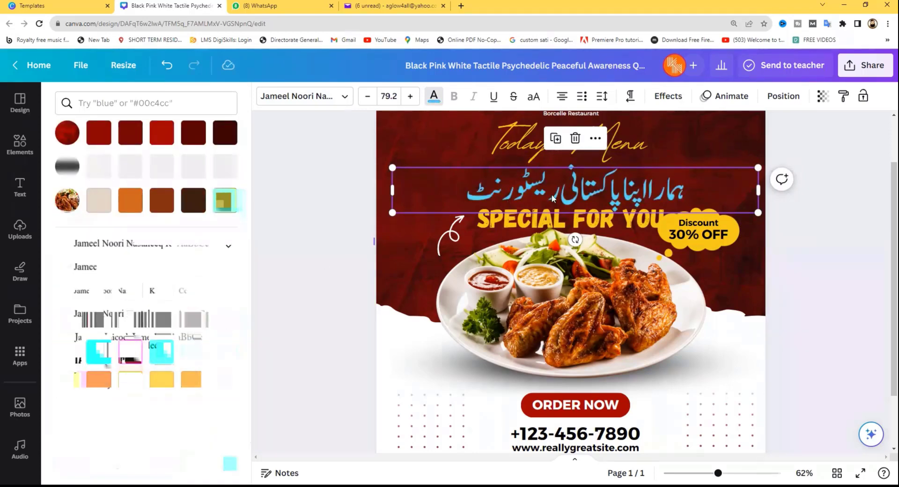
- Settle the Urdu headline just under Today's Menu and deselect it to review the design
left_click_drag(537, 191, 532, 182)
left_click_drag(523, 183, 527, 178)
left_click(402, 149)
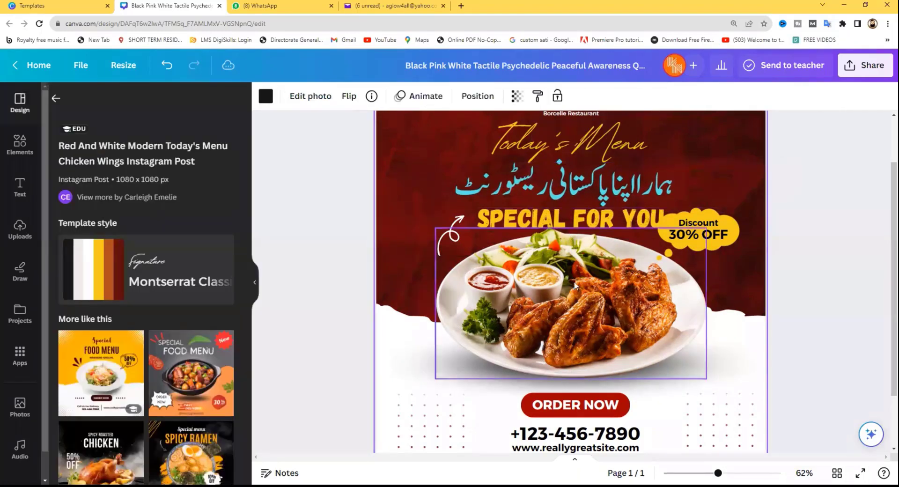